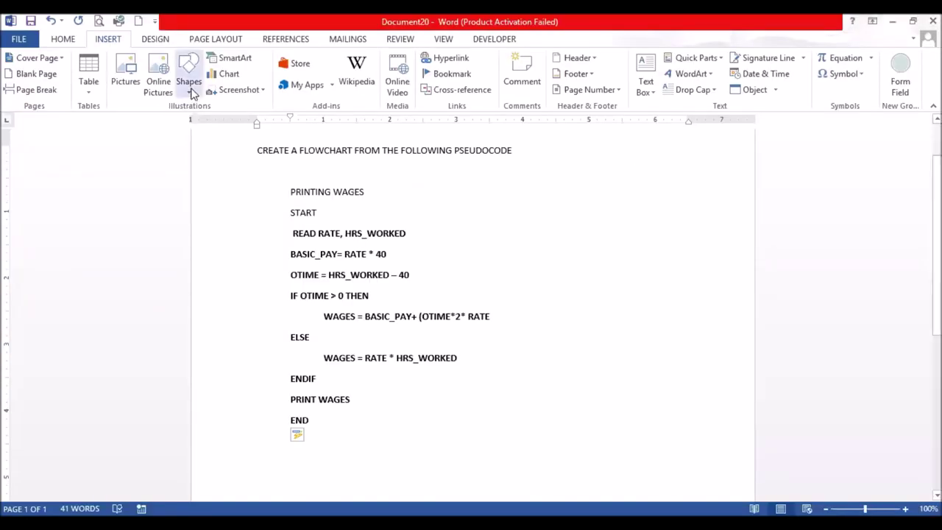
Insert a flowchart connector ellipse about 1.24" wide and 0.57" high to the right of the PRINTING WAGES line.
left_click(190, 88)
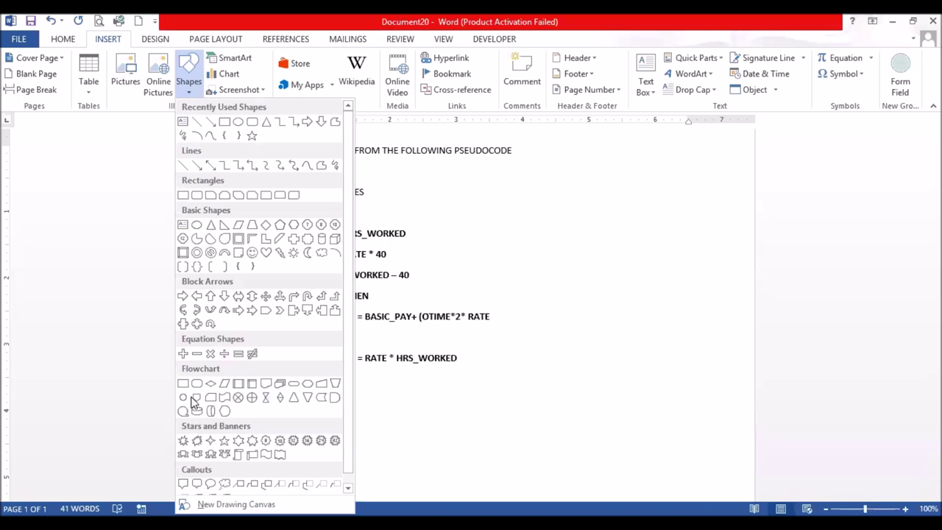
left_click(371, 374)
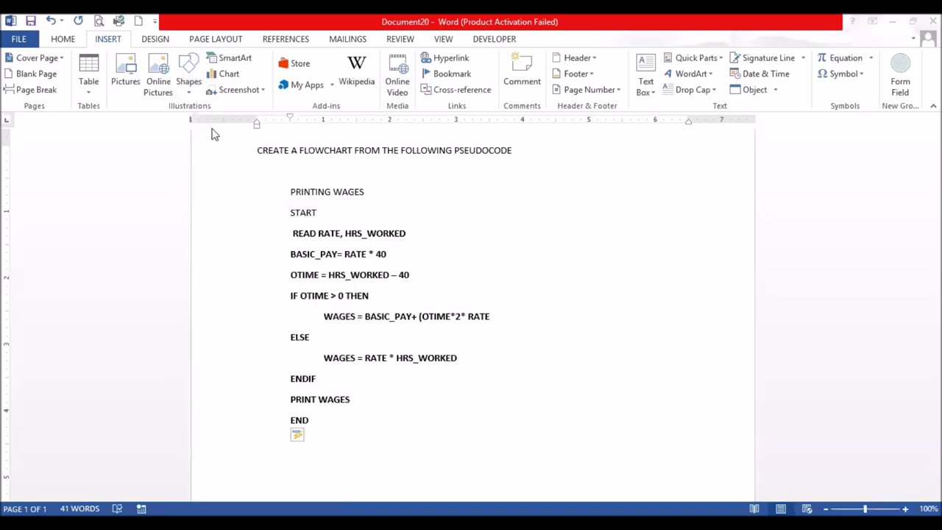
left_click(190, 90)
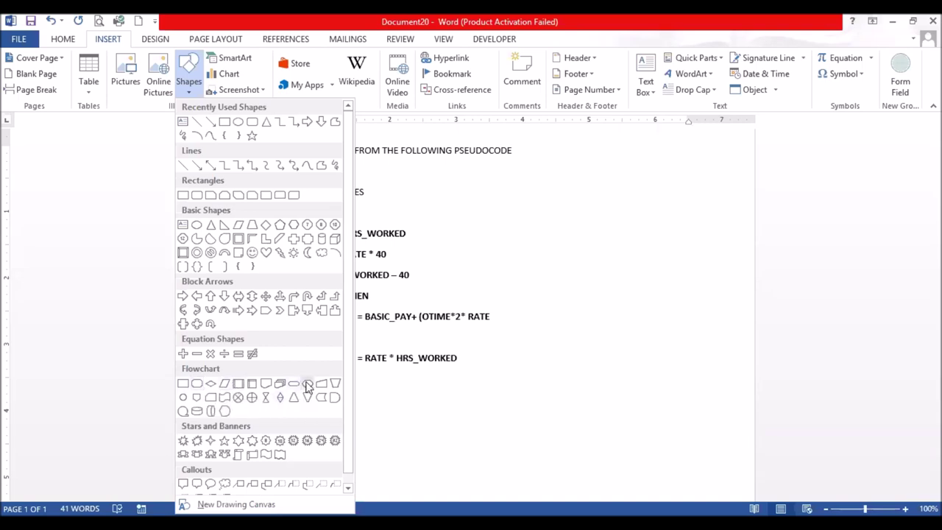
left_click(183, 397)
mouse_move(566, 181)
left_mouse_down()
mouse_move(547, 208)
mouse_move(532, 204)
mouse_move(581, 184)
left_mouse_up()
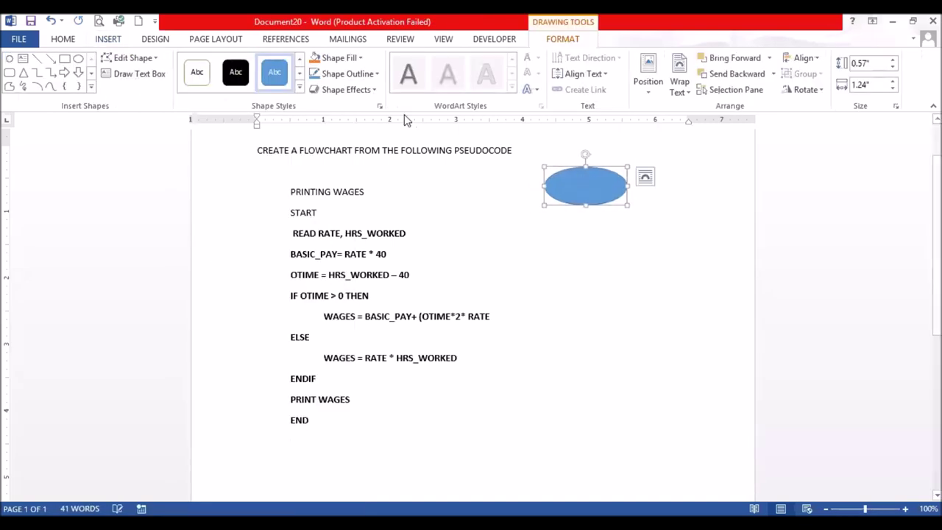
Label the ellipse "Start" and enlarge its text by three font size increments.
right_click(570, 179)
left_click(611, 259)
type("start")
key("ctrl+a")
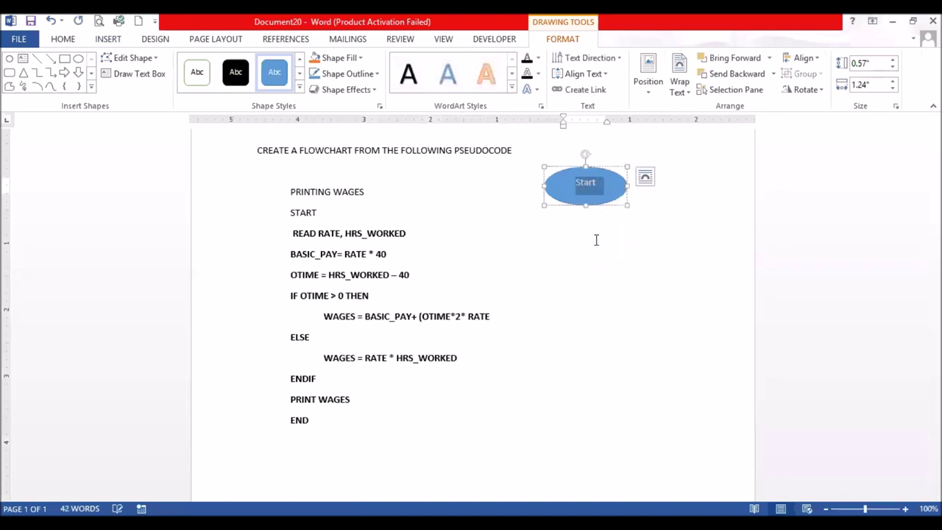
key("ctrl+shift+period")
key("ctrl+shift+period")
key("ctrl+shift+period")
left_click(466, 159)
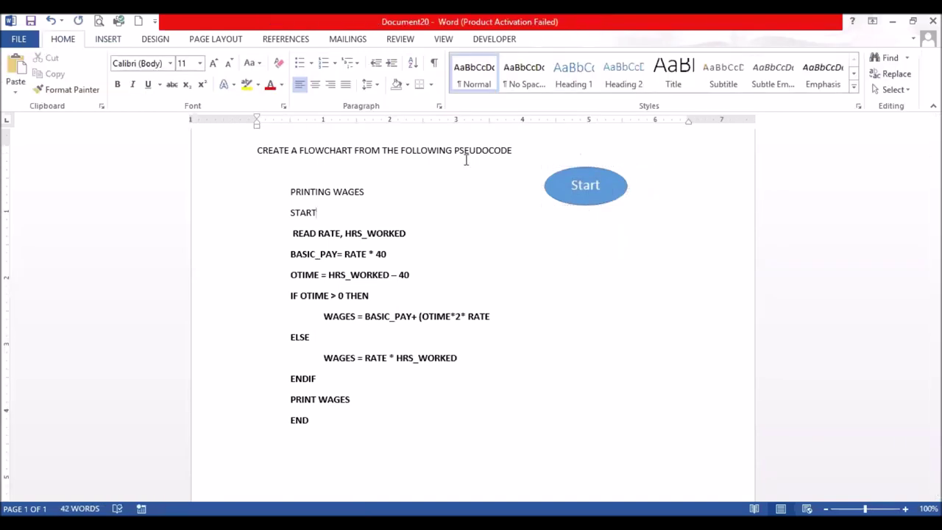
left_click(112, 41)
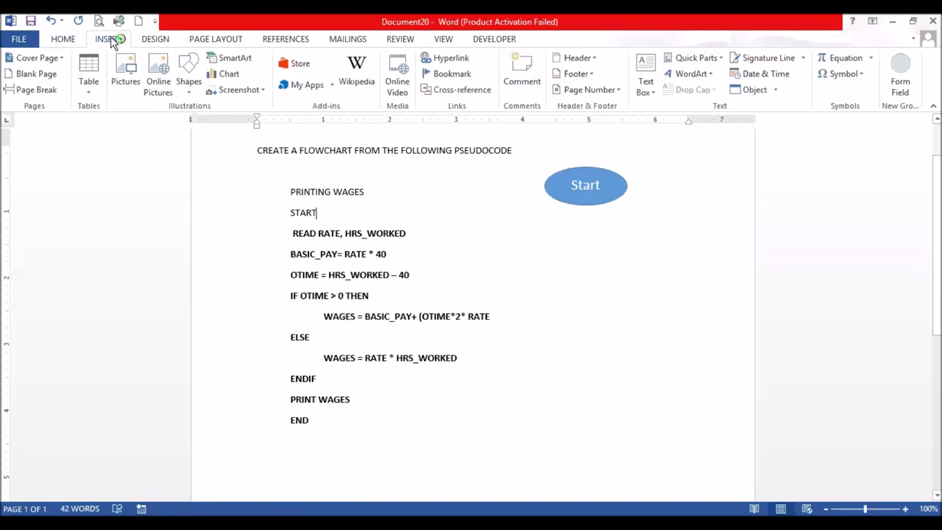
left_click(190, 94)
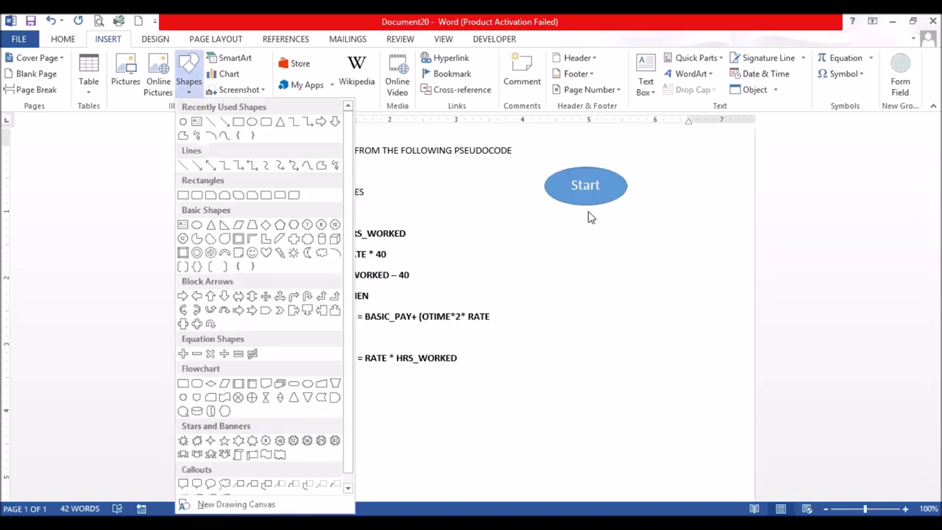
left_click(224, 122)
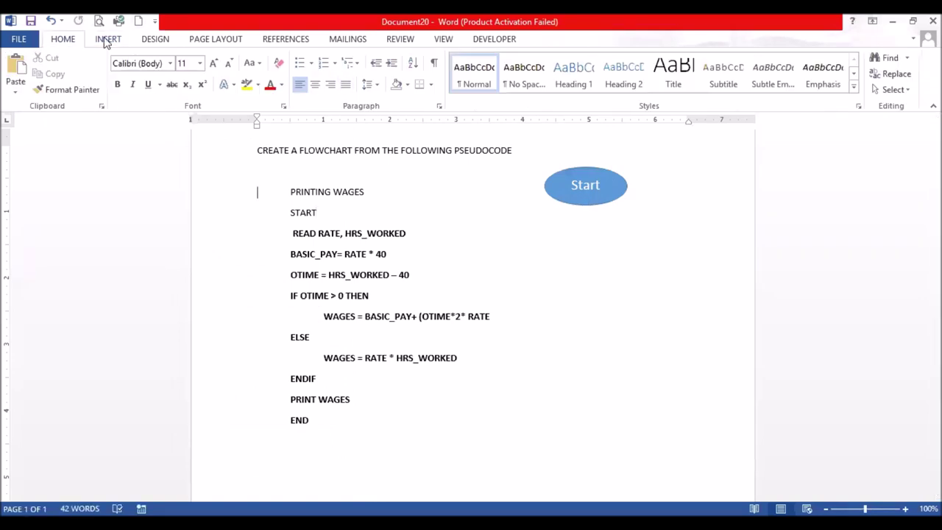
Draw a straight vertical arrow about 0.63" long going down from the bottom of the Start ellipse.
left_click(107, 39)
left_click(186, 93)
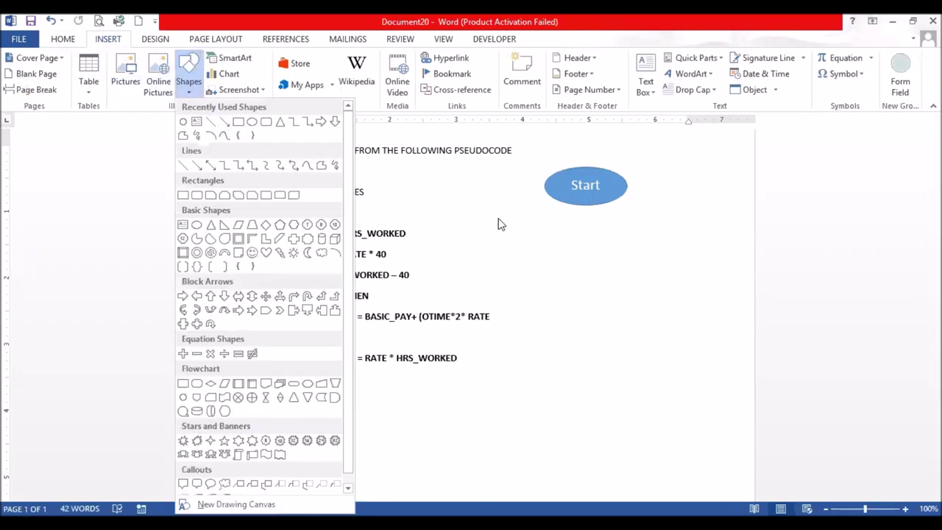
left_click(225, 122)
left_click_drag(583, 206, 582, 235)
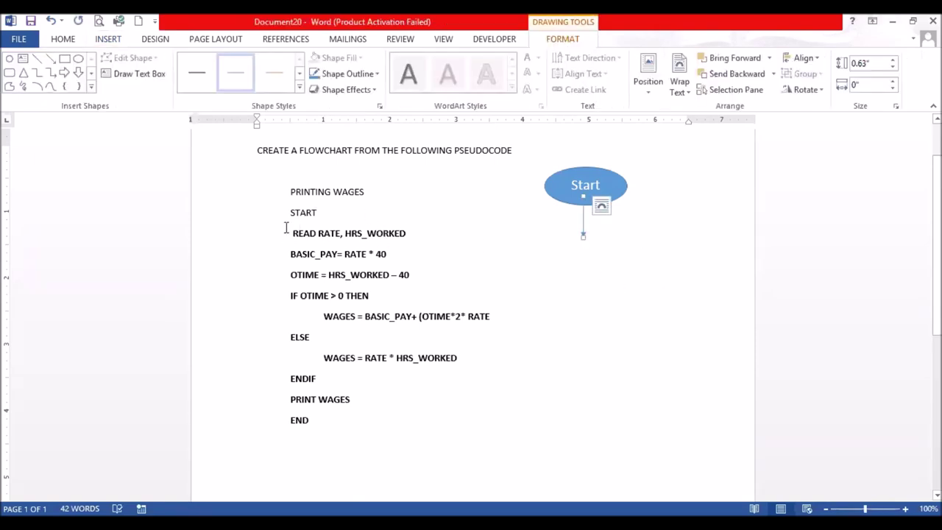
Insert a flowchart data parallelogram about 2.5" wide and 0.79" high below Start, and bring the arrow's tip to its upper edge.
left_click_drag(288, 233, 406, 229)
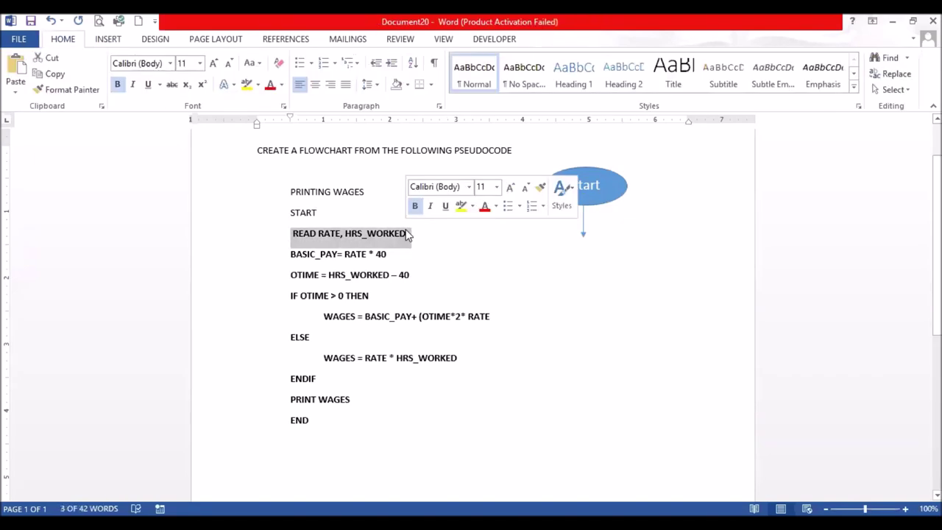
left_click(107, 39)
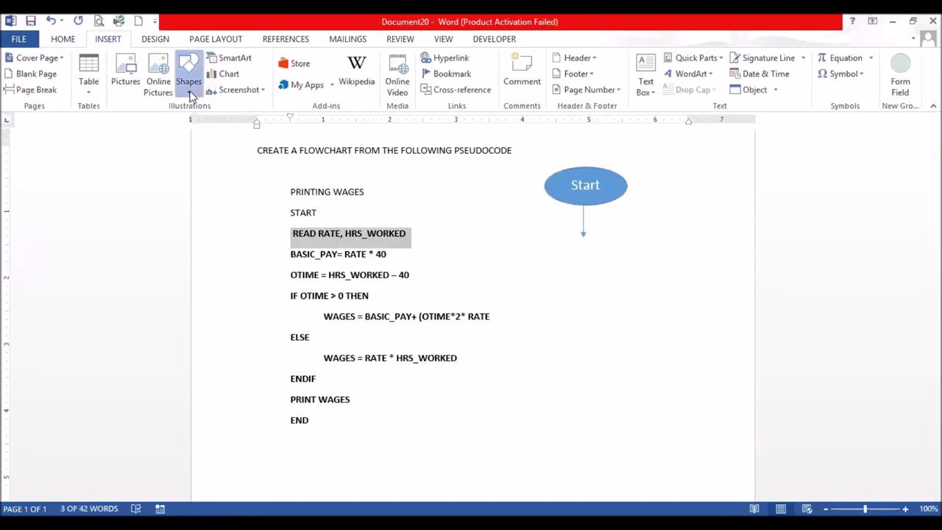
left_click(189, 92)
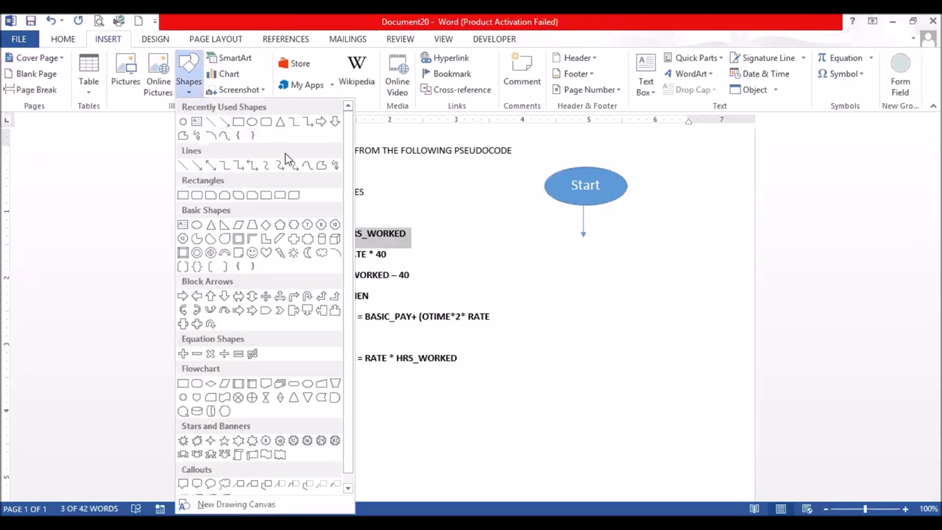
left_click(226, 384)
mouse_move(533, 256)
left_mouse_down()
mouse_move(660, 284)
mouse_move(699, 310)
left_mouse_up()
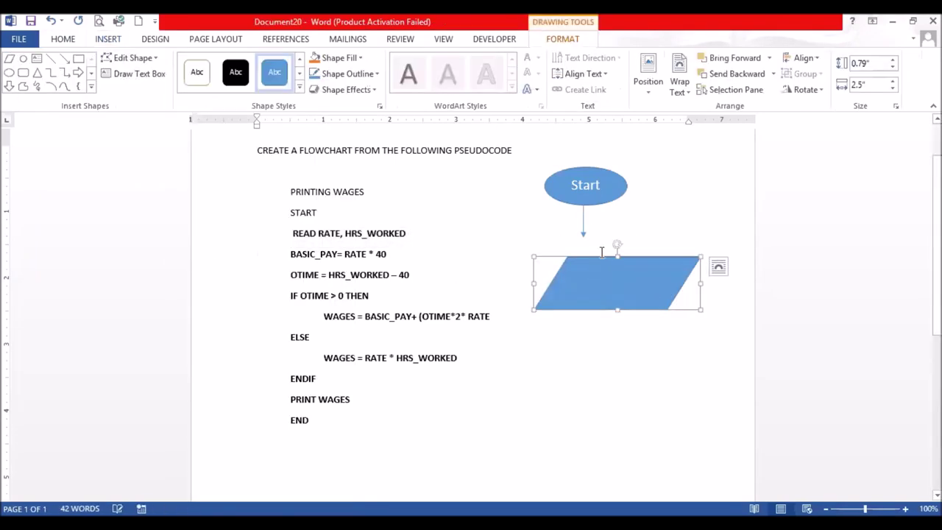
mouse_move(603, 259)
left_mouse_down()
mouse_move(566, 239)
mouse_move(580, 243)
mouse_move(567, 246)
mouse_move(569, 234)
mouse_move(585, 239)
left_mouse_up()
left_click(585, 237)
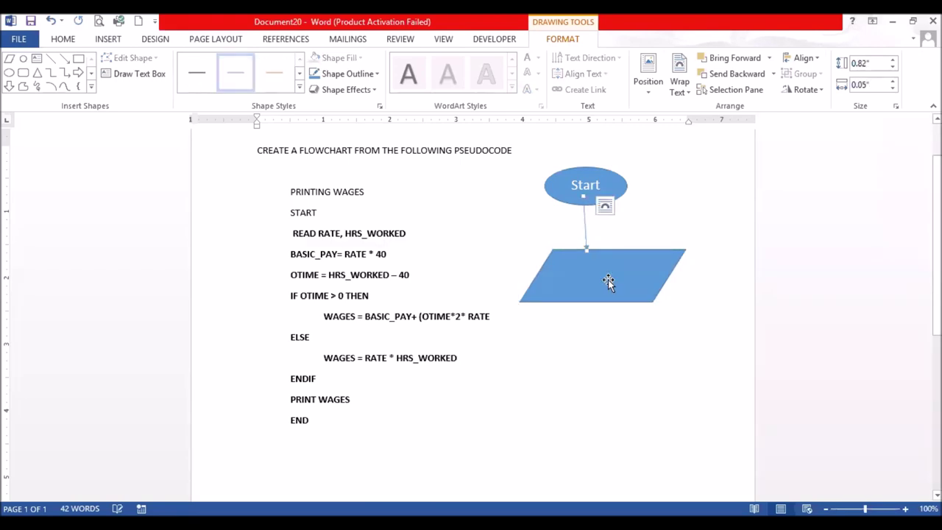
Add the text "Write enter rate and hours worked" inside the parallelogram.
left_click(584, 282)
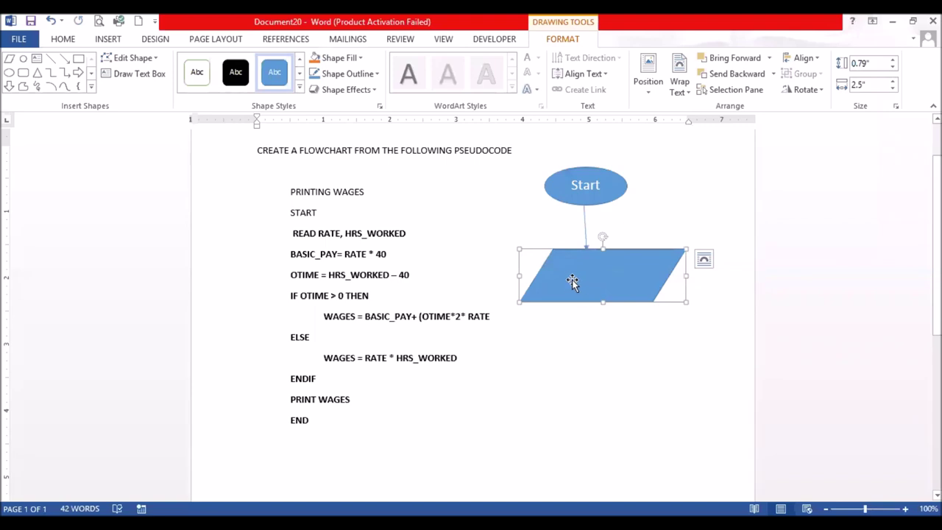
right_click(668, 373)
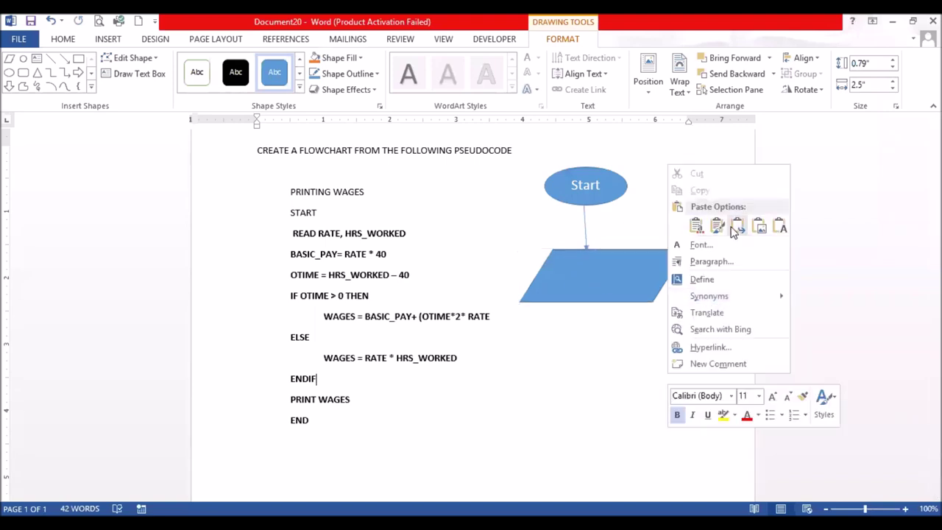
left_click(617, 282)
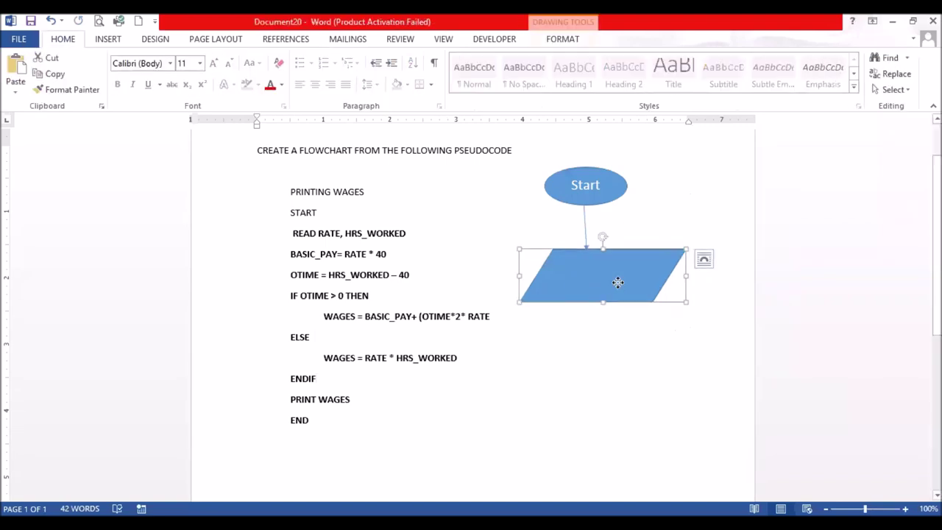
right_click(618, 286)
left_click(661, 107)
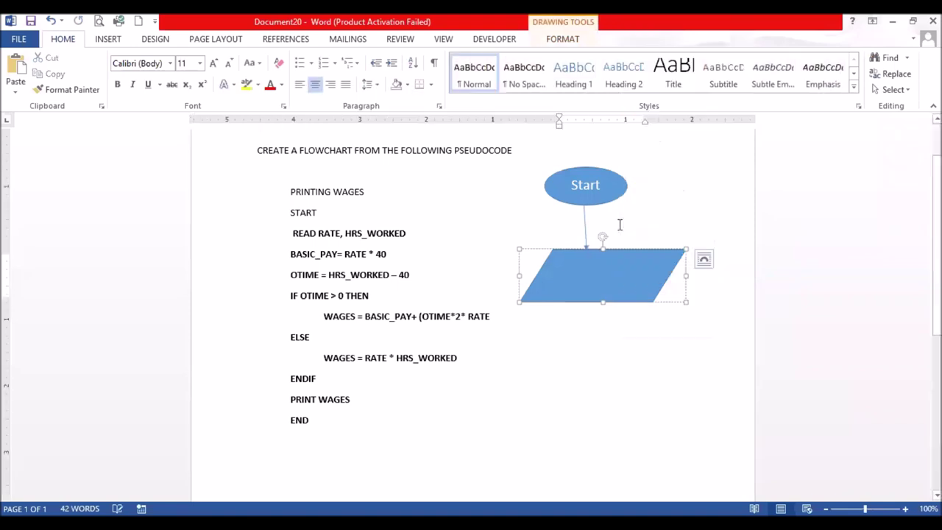
type("Write")
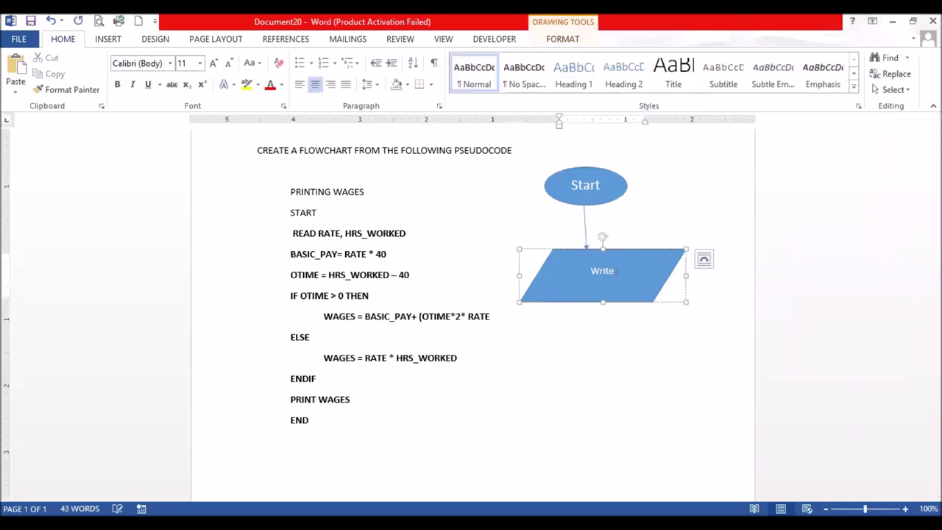
type(" enter rate and hours")
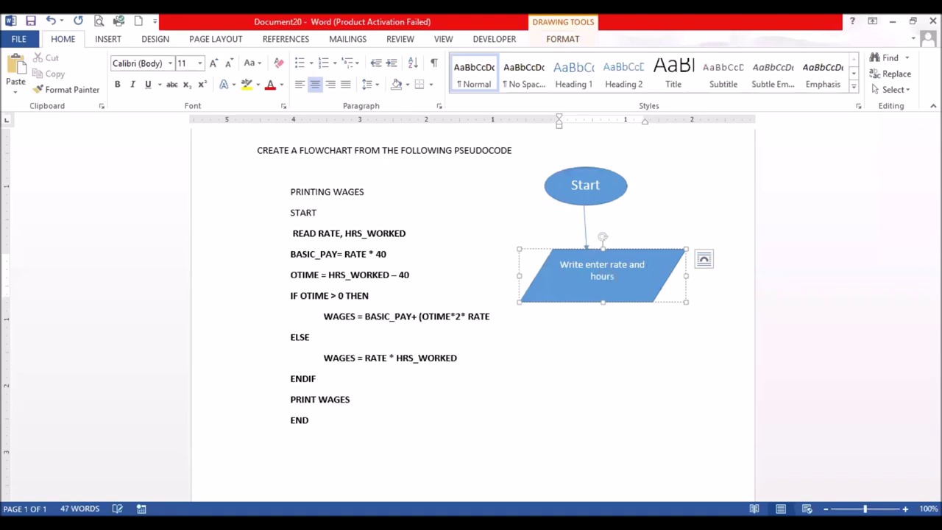
type(" worked")
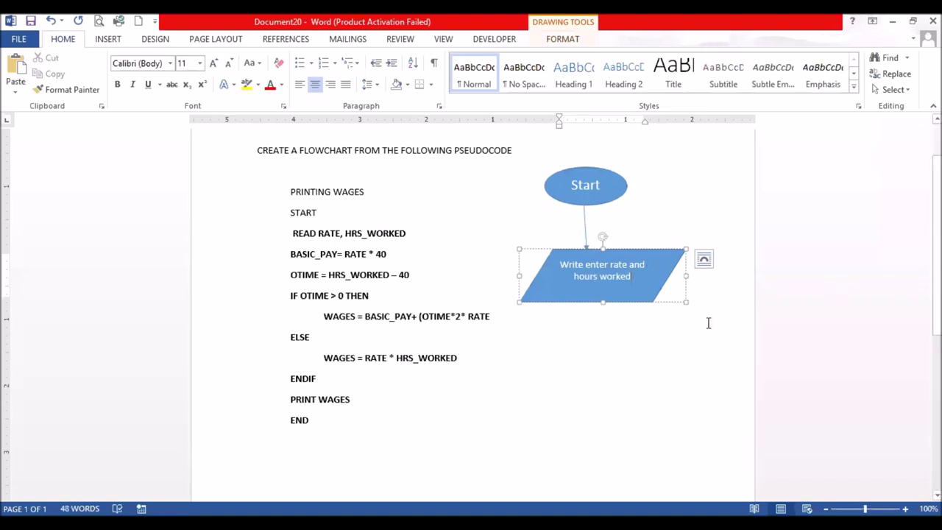
left_click(696, 323)
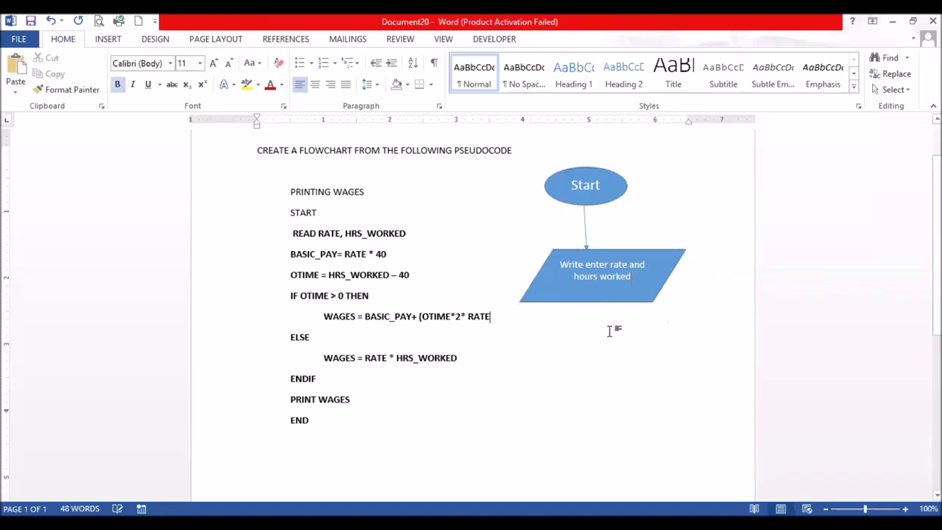
Add a second paragraph reading "Read rate, hrs_worked" to the parallelogram.
left_click(641, 278)
key("Return")
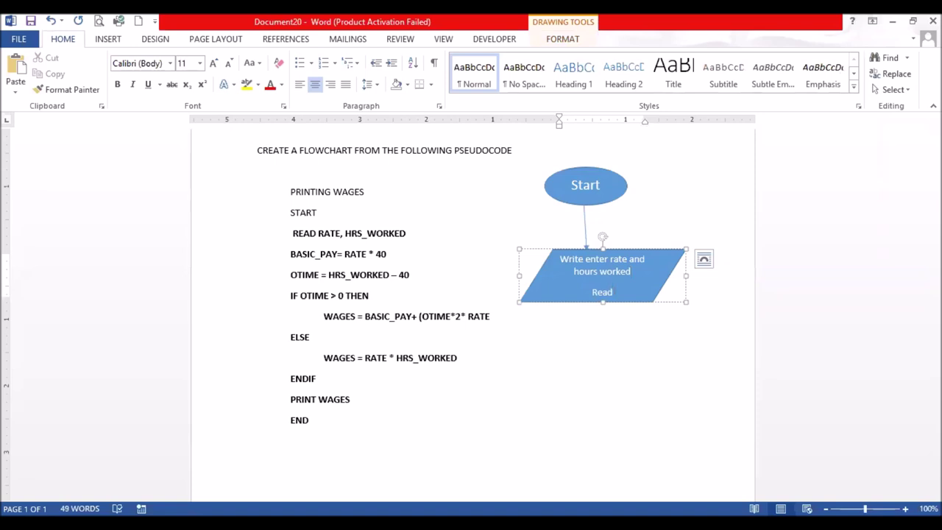
type("Read rate, hrs_wo")
key("BackSpace")
key("BackSpace")
key("BackSpace")
key("BackSpace")
key("BackSpace")
key("BackSpace")
key("BackSpace")
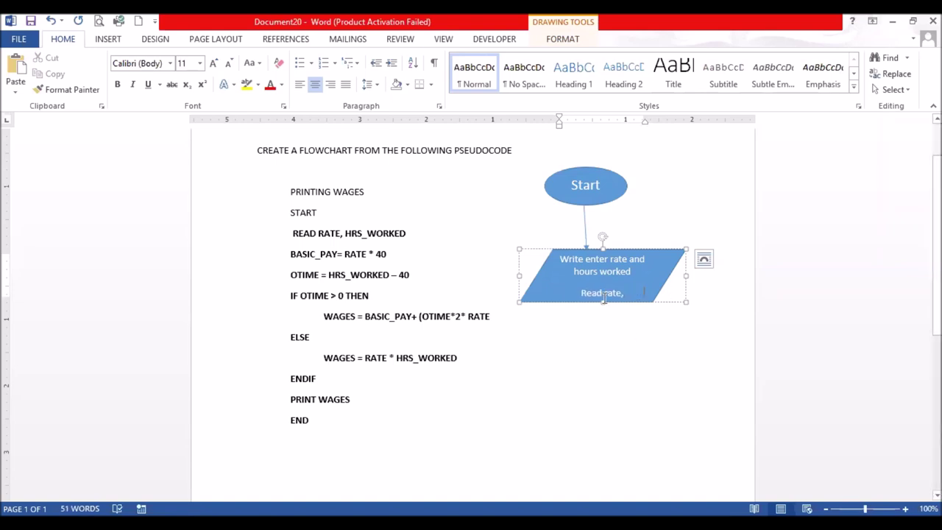
type("hrs_worked")
Enlarge the parallelogram by widening it on both sides so its text has more room.
left_click_drag(685, 284, 723, 285)
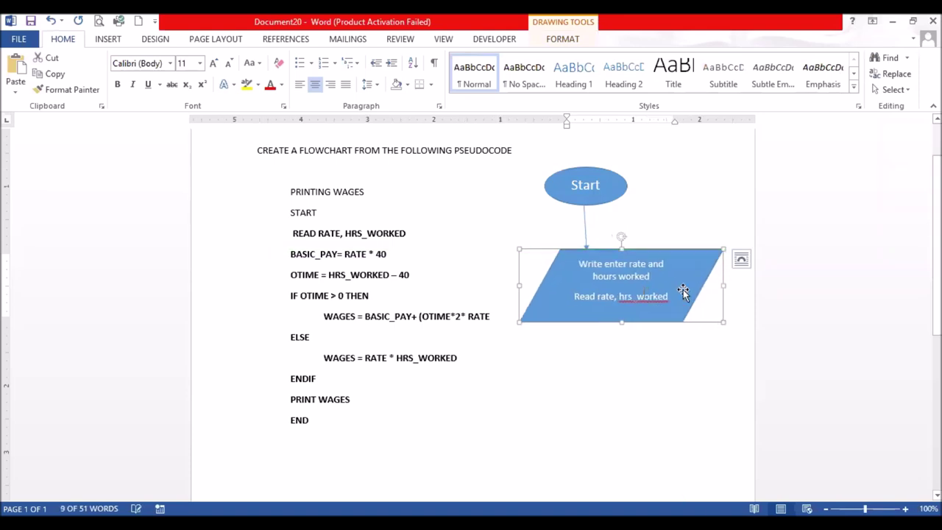
left_click_drag(520, 286, 487, 288)
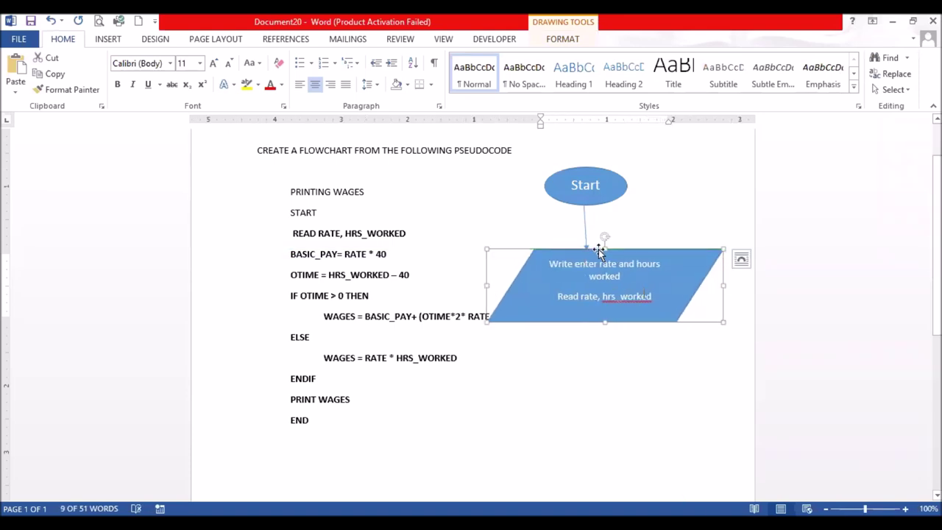
left_click(635, 336)
Reduce the indent of the "WAGES = BASIC_PAY+ (OTIME*2* RATE" line to clear it from the parallelogram.
double_click(291, 234)
key("Left")
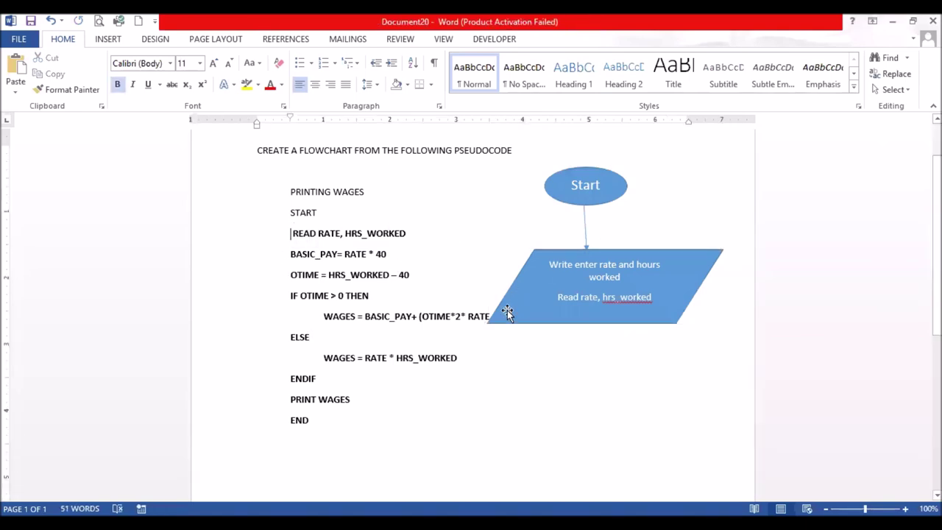
left_click(461, 315)
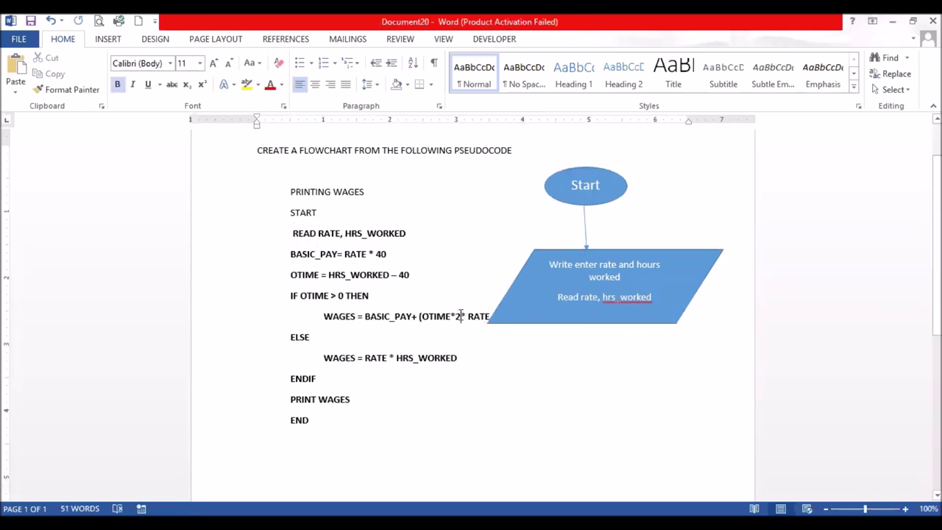
left_click(323, 318)
key("BackSpace")
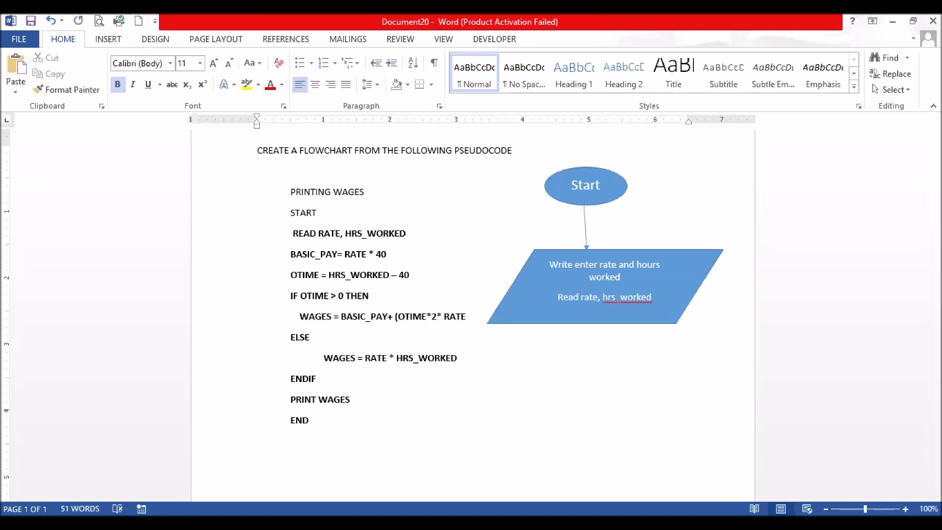
Duplicate the existing arrow and place the copy going down from the parallelogram's lower edge.
left_click(280, 254)
left_click_drag(321, 252, 412, 275)
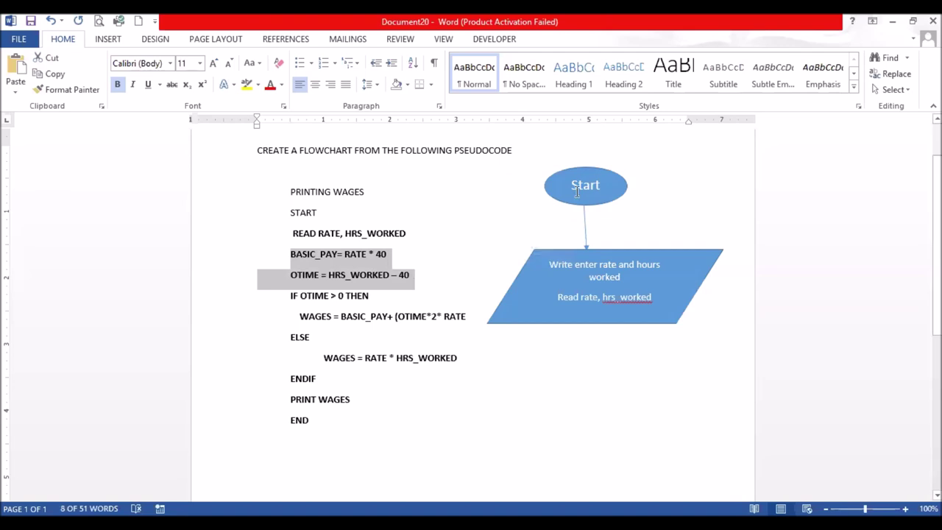
left_click(587, 229)
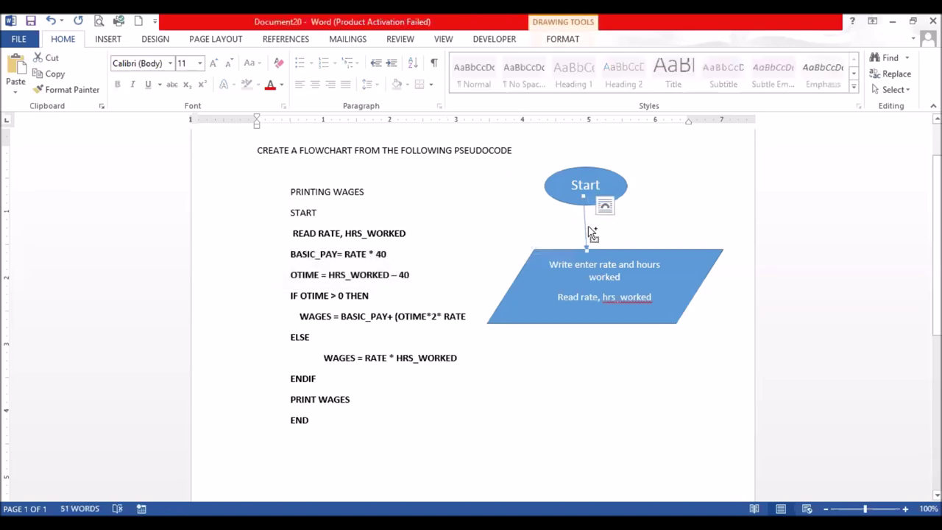
left_click_drag(587, 228, 589, 337)
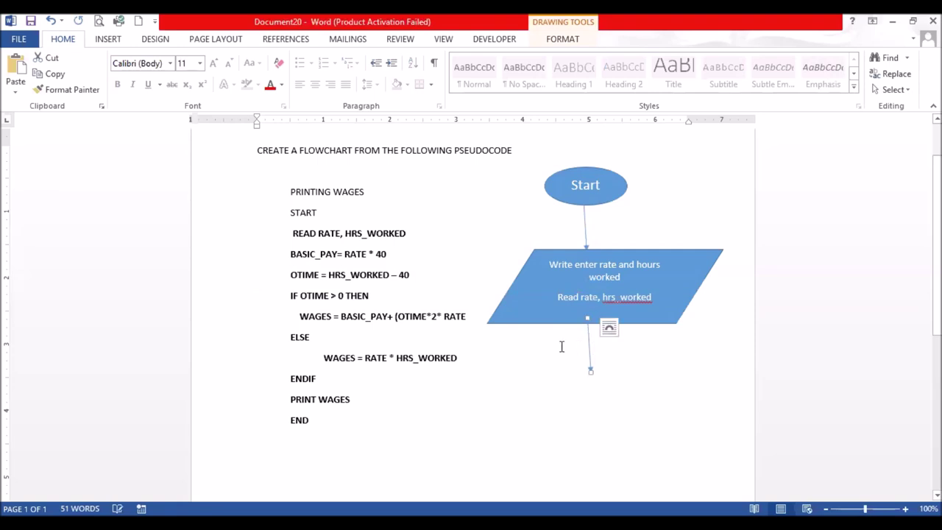
Draw a flowchart process rectangle about 3.03" wide and 0.95" high at the tip of the arrow below the parallelogram.
left_click(108, 40)
left_click(188, 74)
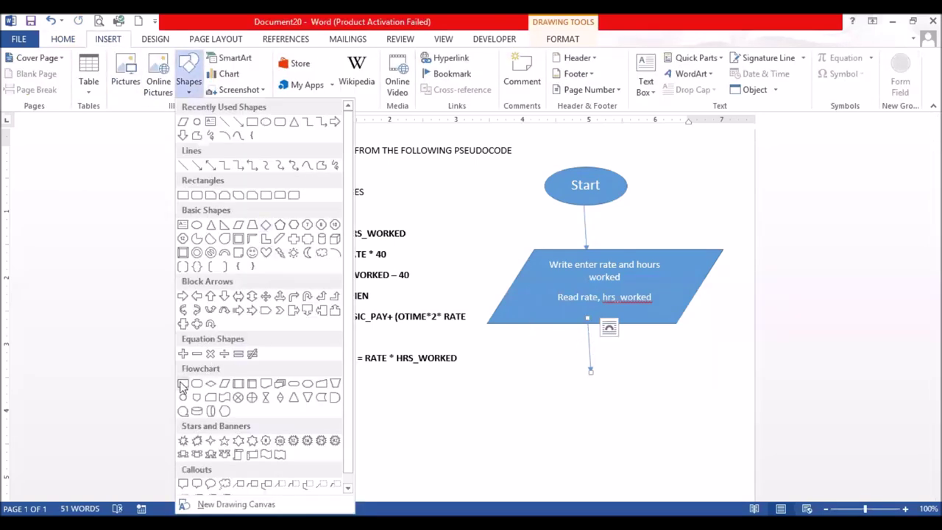
left_click(183, 385)
left_click_drag(499, 374, 702, 436)
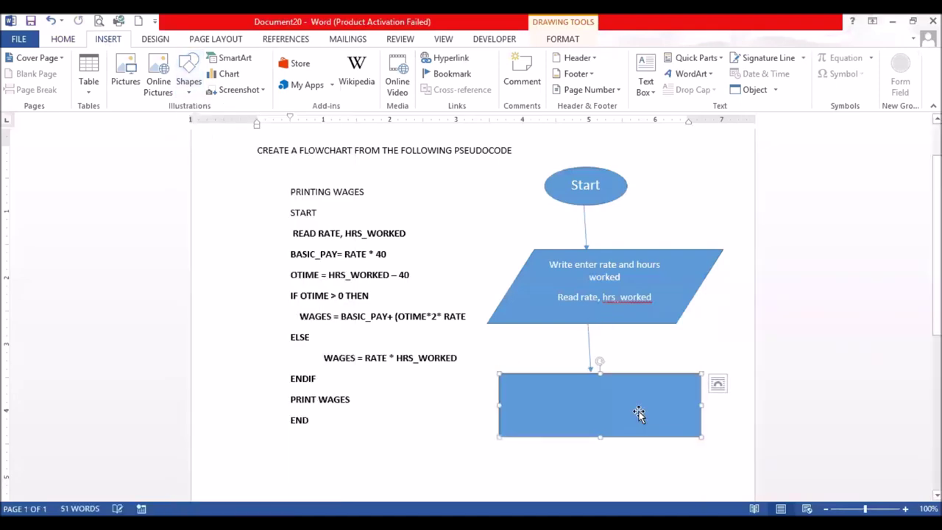
Add the text "Basic_pay = rate *40" and, on a second line, "Otime = hrs_worked -40" to the process rectangle.
right_click(523, 393)
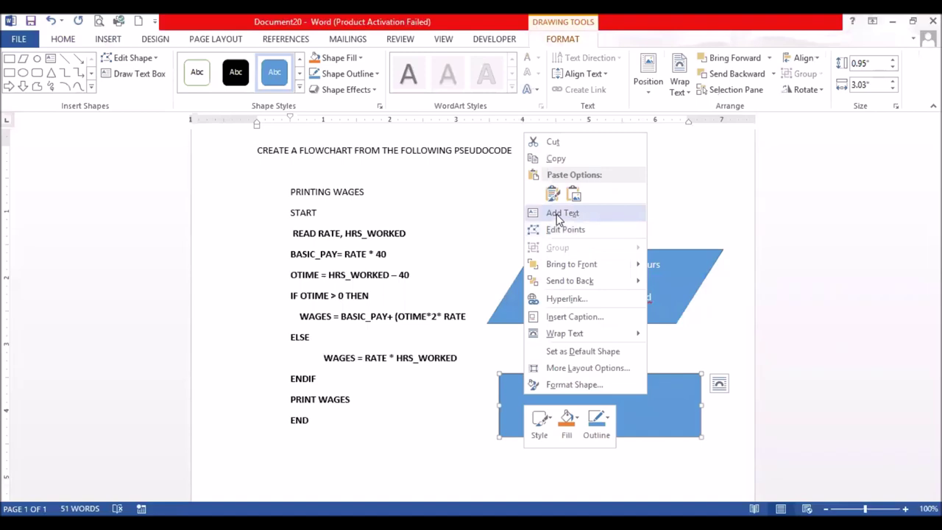
left_click(560, 214)
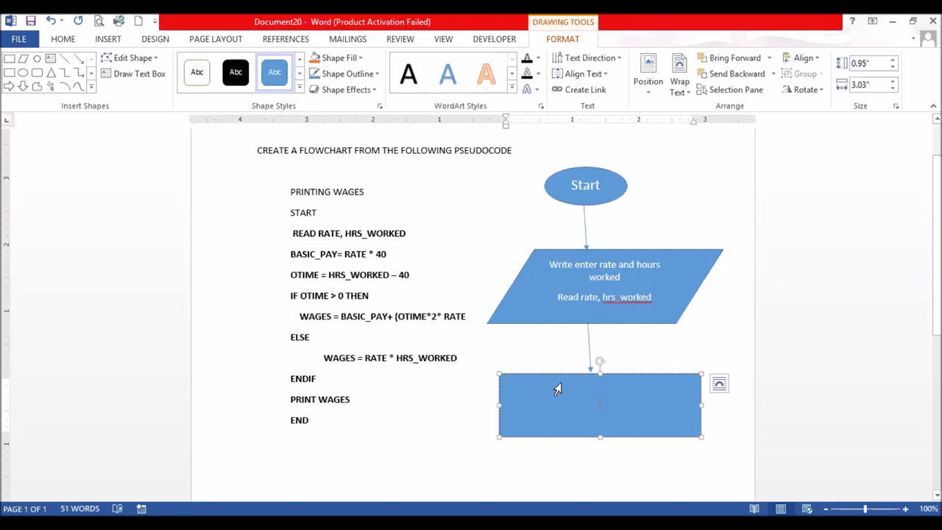
type("basic")
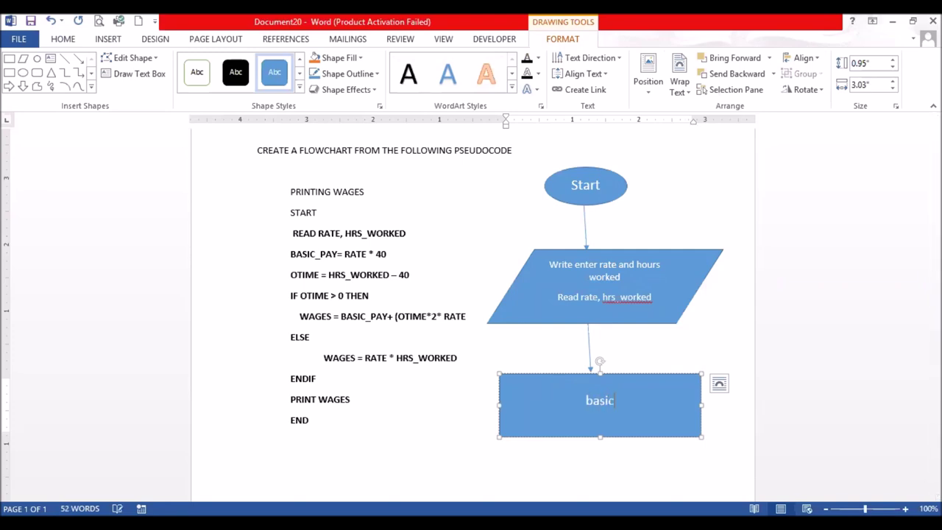
type("_pay = rate")
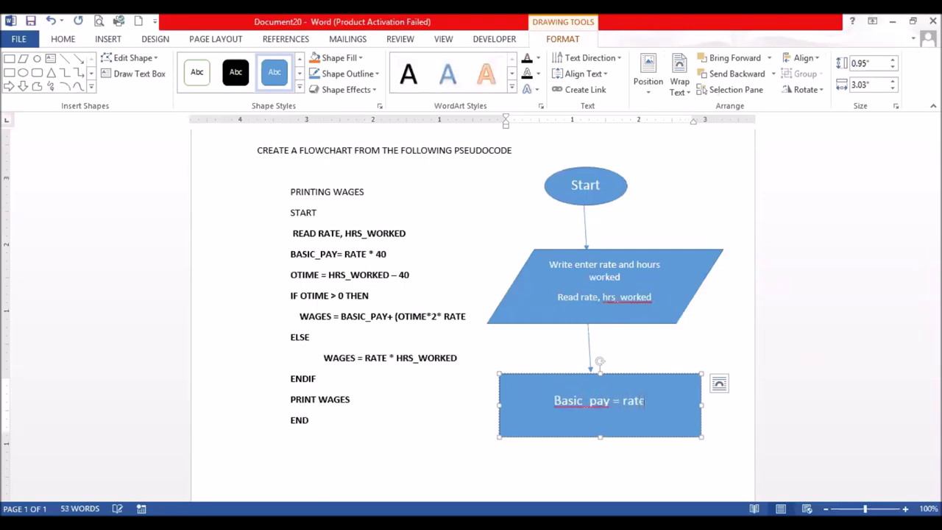
type(" *40")
key("Return")
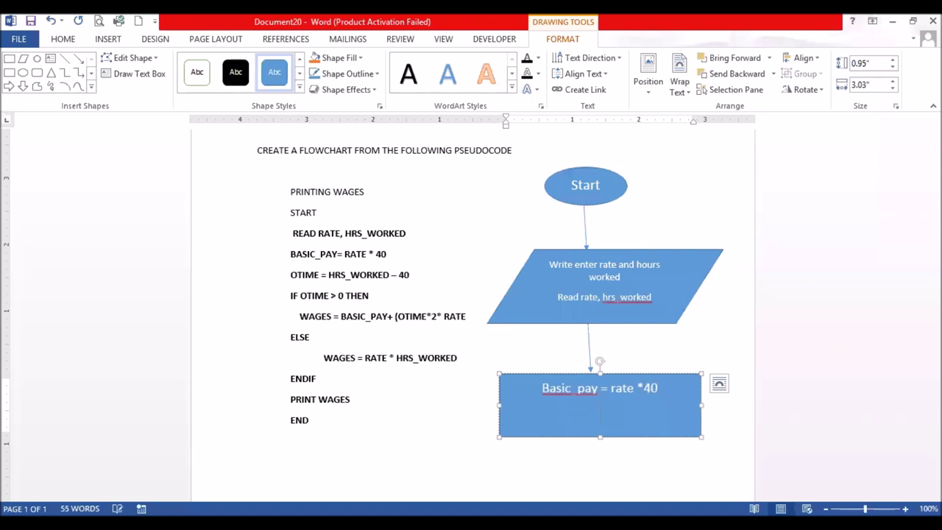
type("Otime = hrs_worked")
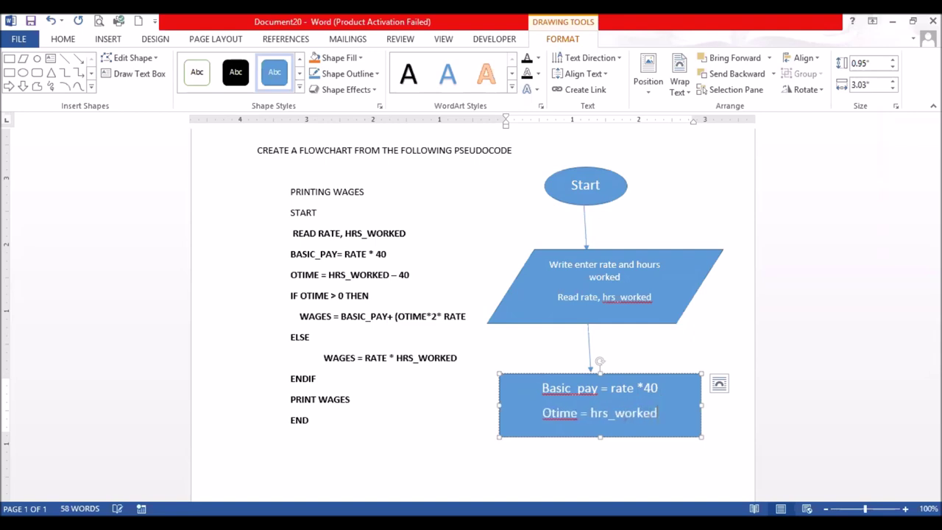
type(" -4-")
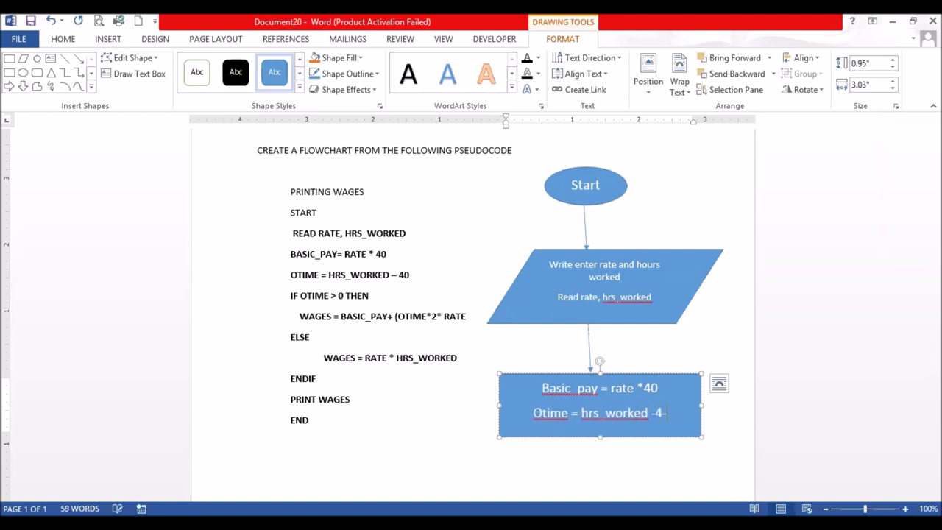
key("BackSpace")
type("40")
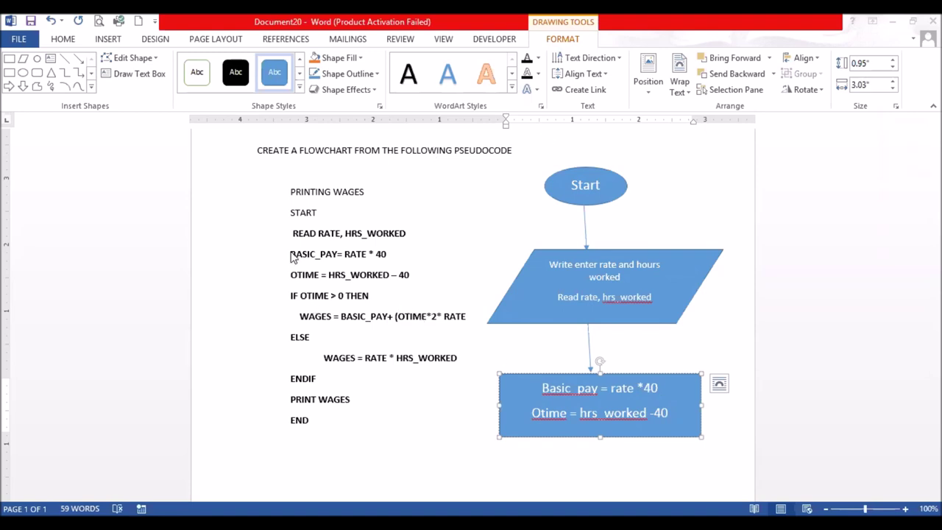
mouse_move(291, 255)
left_mouse_down()
mouse_move(423, 265)
mouse_move(415, 284)
left_mouse_up()
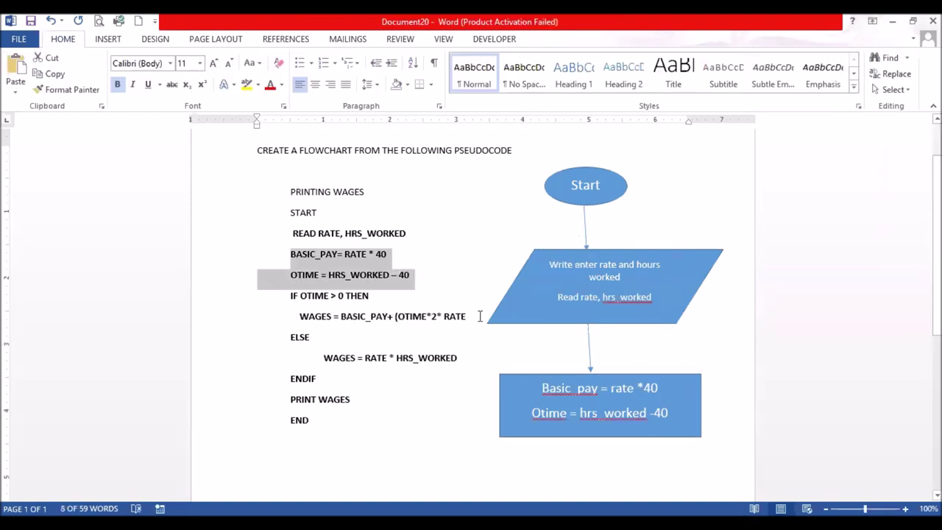
Duplicate the arrow below the parallelogram and place the copy going down from the process rectangle's lower edge.
scroll(471, 288, "down", 3)
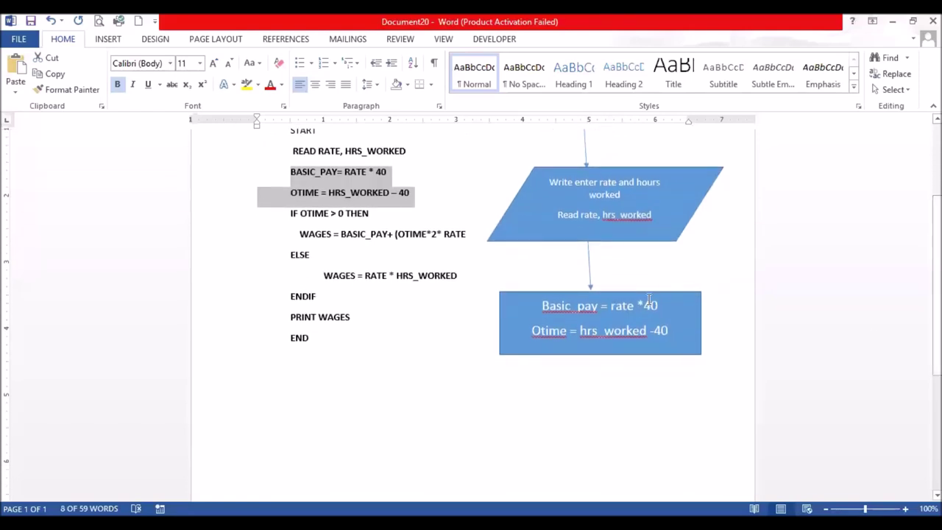
left_click(589, 263)
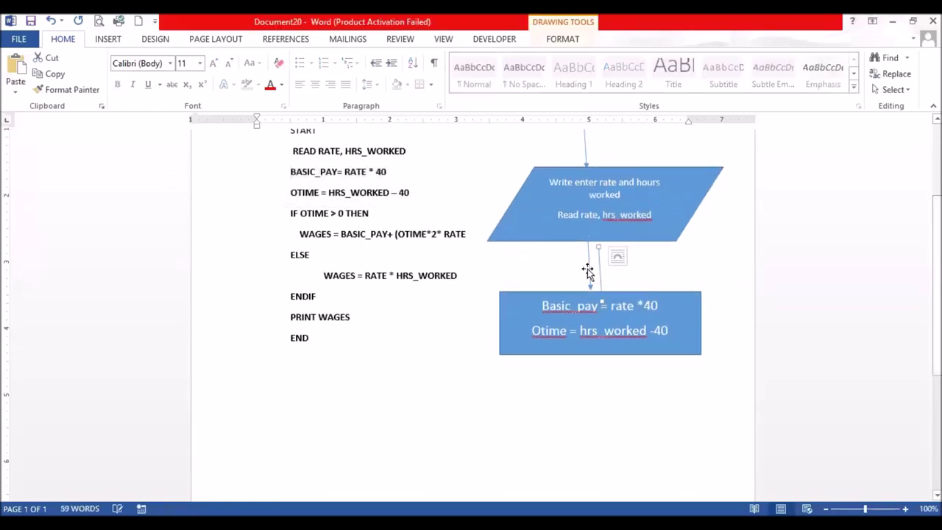
mouse_move(597, 267)
left_mouse_down()
mouse_move(597, 378)
mouse_move(601, 356)
left_mouse_up()
left_click(541, 402)
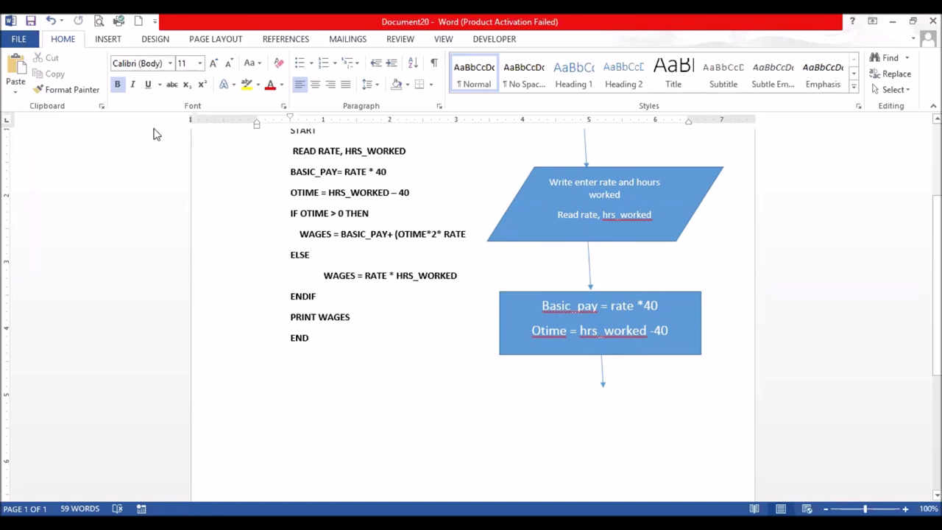
Draw a flowchart decision diamond about 2.13" wide and 1.57" high below the process rectangle, with its top corner at the arrow's tip.
left_click(109, 40)
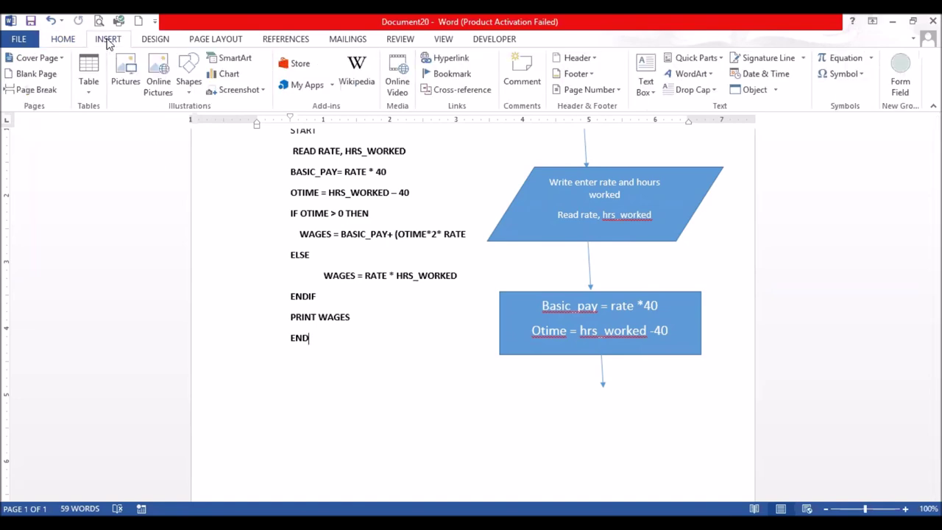
left_click(189, 81)
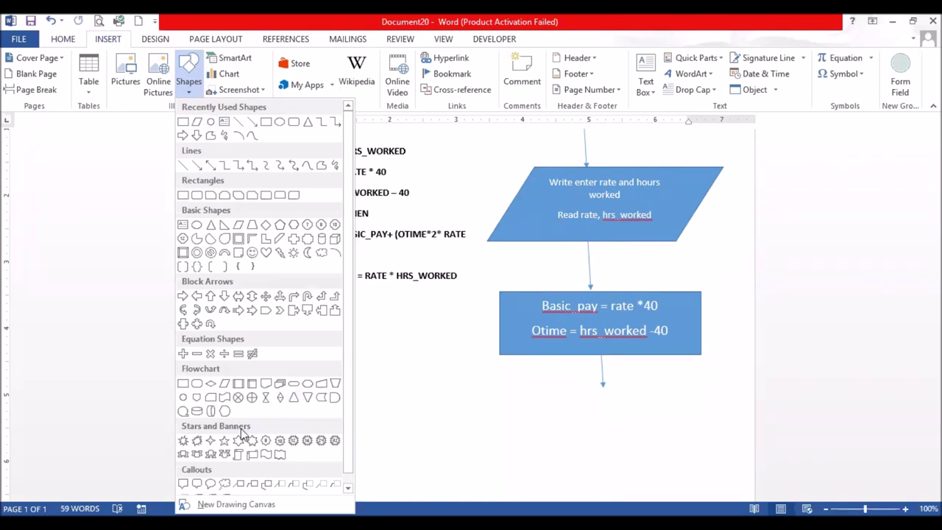
left_click(210, 384)
mouse_move(542, 387)
left_mouse_down()
mouse_move(679, 331)
mouse_move(685, 315)
left_mouse_up()
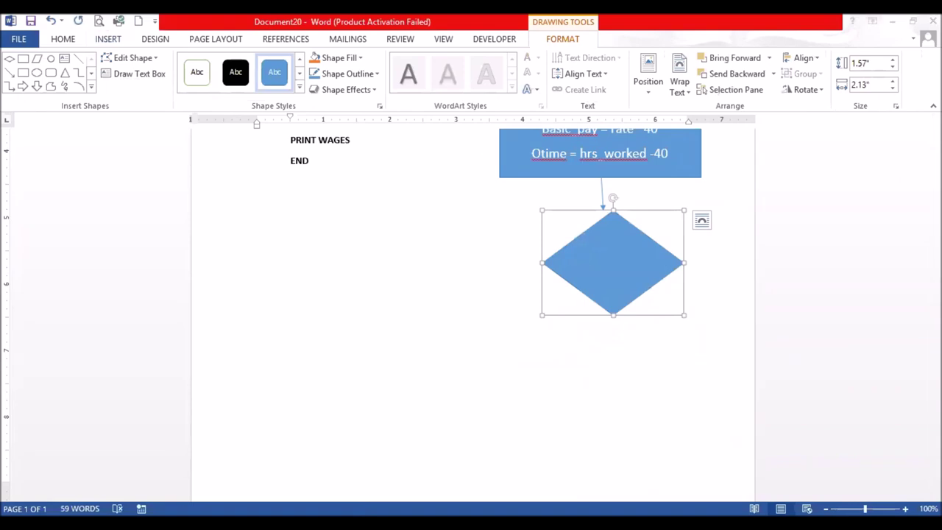
scroll(603, 331, "up", 3)
mouse_move(625, 358)
left_mouse_down()
mouse_move(600, 353)
mouse_move(616, 354)
left_mouse_up()
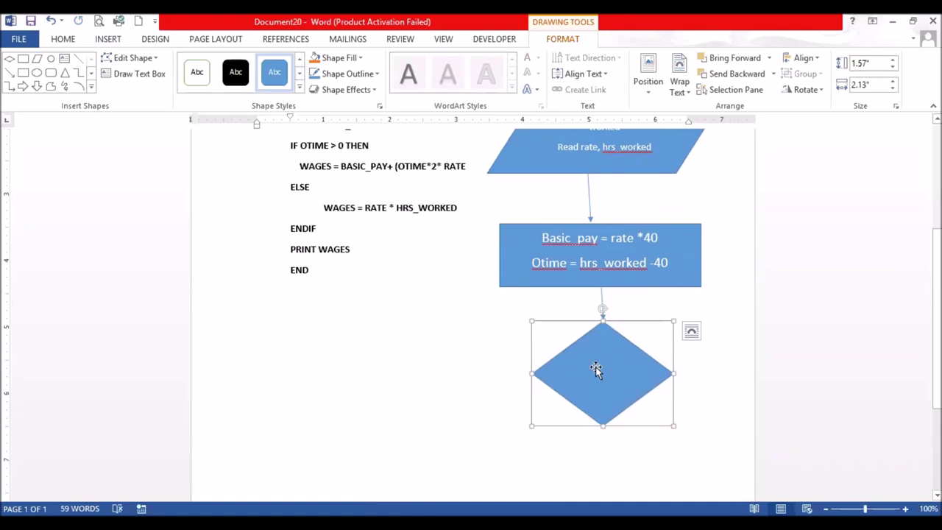
Shift the lowest arrow and the decision diamond to the left, keeping the diamond's top corner under the arrow's tip.
left_click_drag(599, 301, 557, 306)
left_click_drag(586, 359, 542, 374)
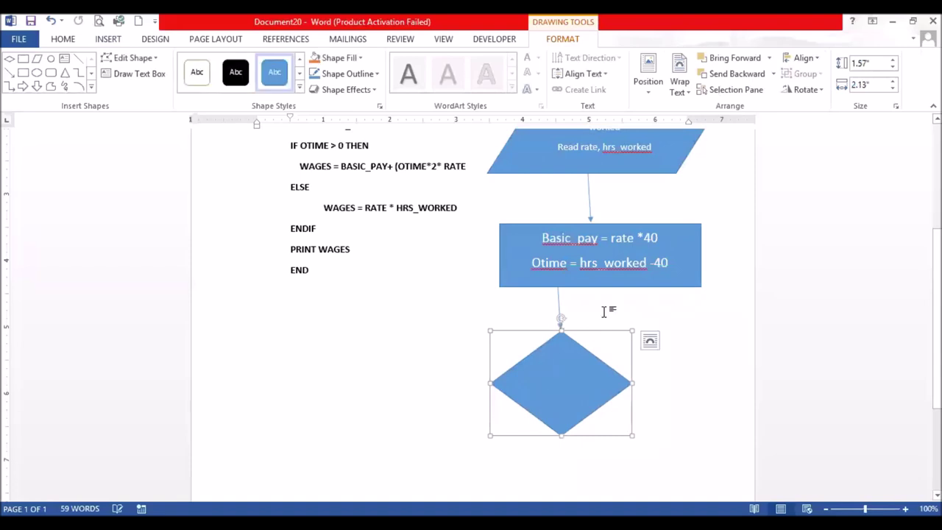
left_click(605, 309)
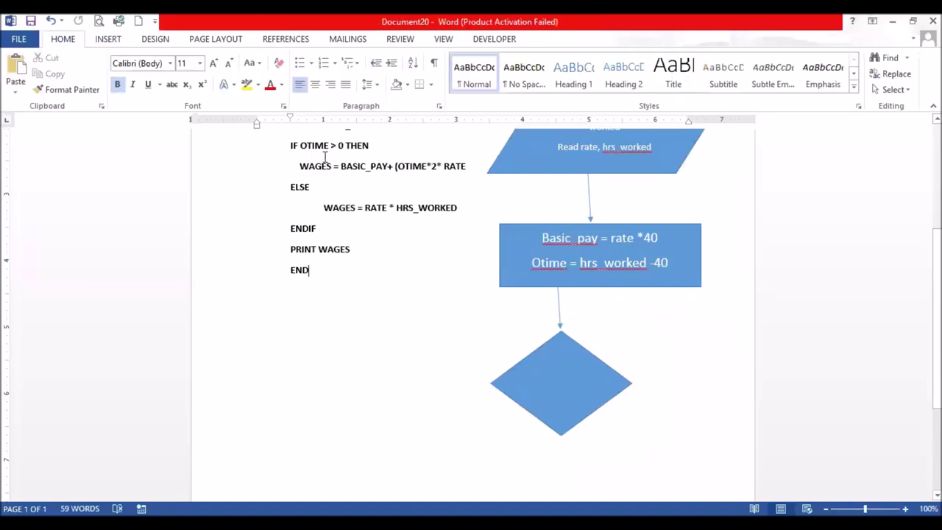
Add the condition text "If otime > 0" to the decision diamond.
left_click(547, 366)
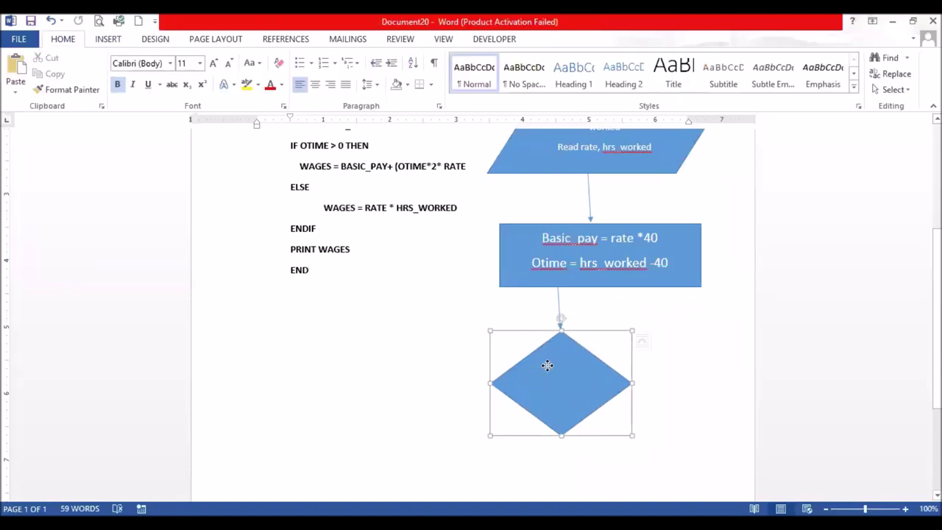
right_click(547, 366)
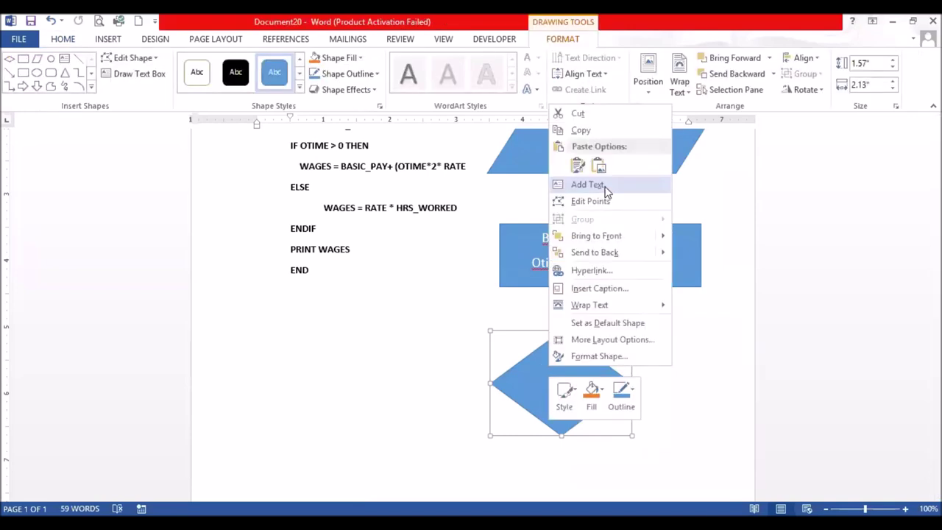
left_click(589, 185)
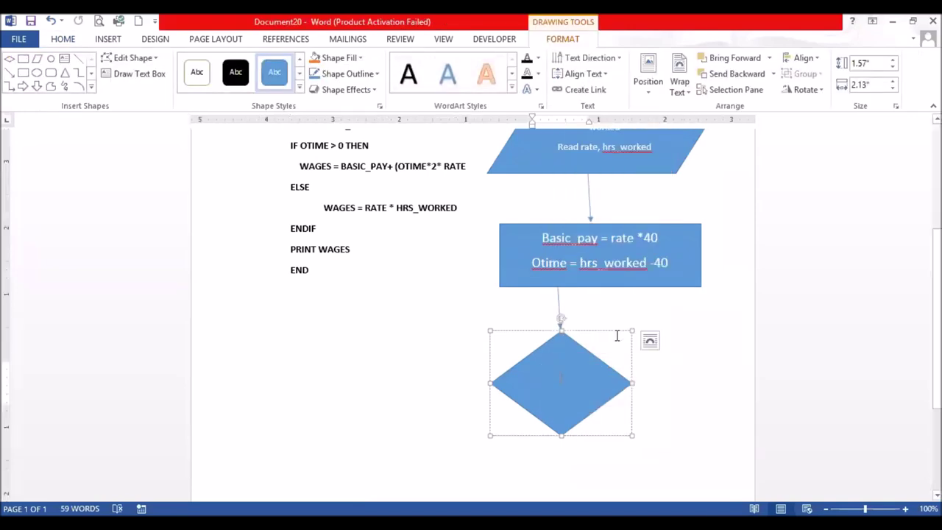
type("is")
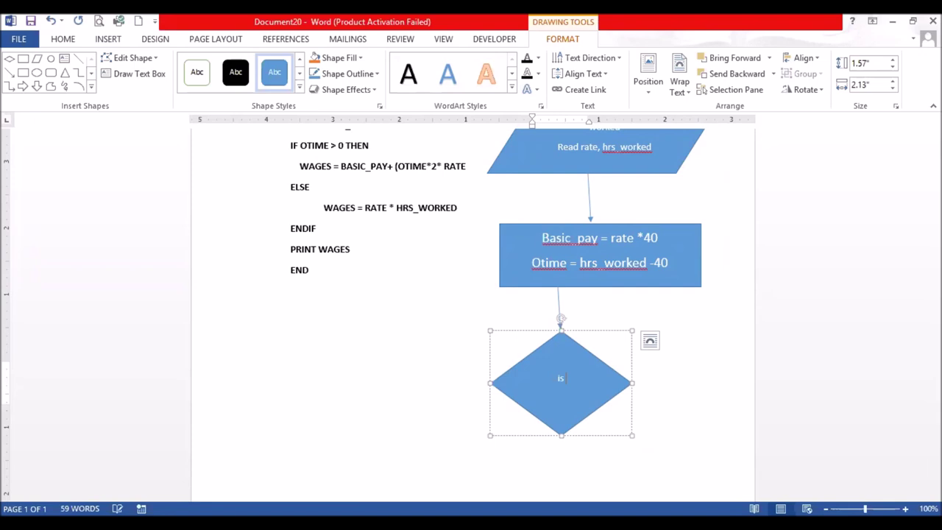
type(" otime")
type(" = 0")
key("BackSpace")
key("BackSpace")
key("BackSpace")
key("BackSpace")
key("BackSpace")
key("BackSpace")
key("BackSpace")
key("BackSpace")
key("BackSpace")
key("BackSpace")
type("time>0")
key("Left")
key("Left")
key("Left")
key("Right")
key("Right")
key("Return")
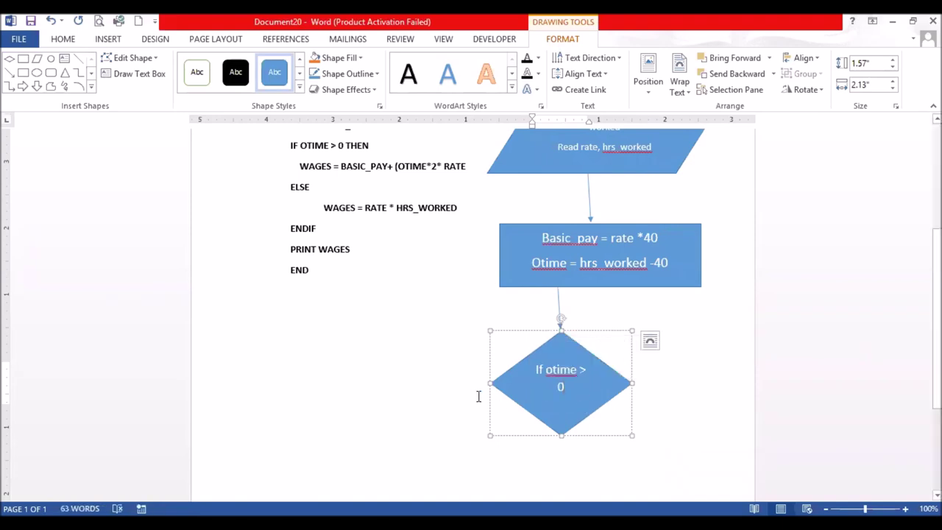
left_click(366, 391)
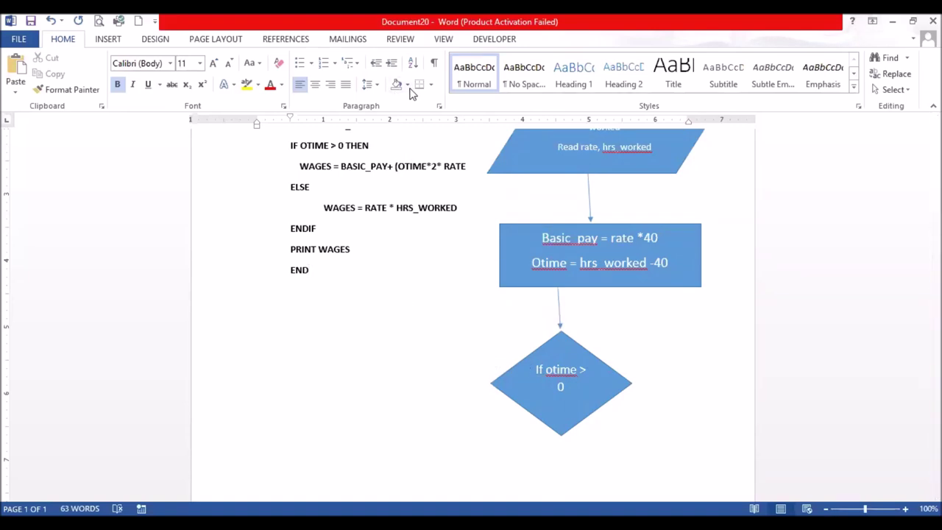
Draw outward arrows from the decision diamond's side corners, about 1.05" long to the right and about 1.15" long to the left.
left_click(108, 38)
left_click(190, 91)
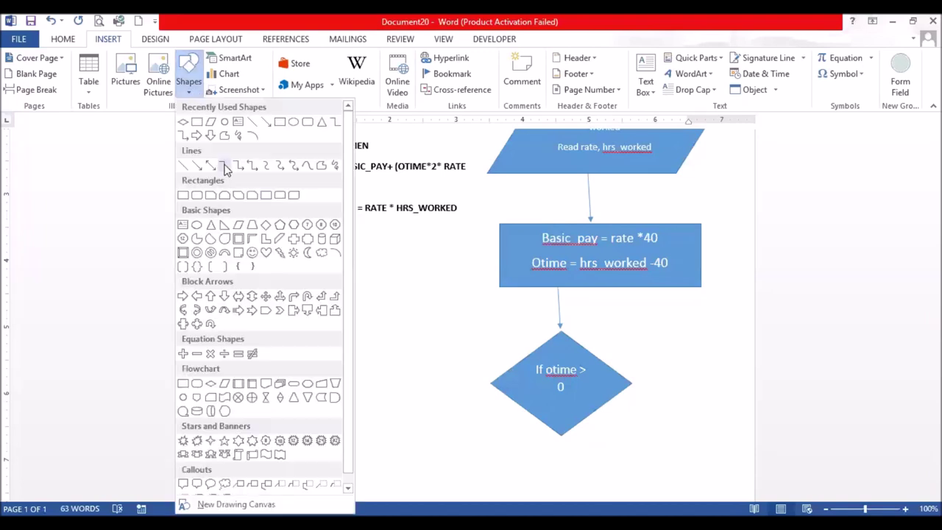
left_click(196, 165)
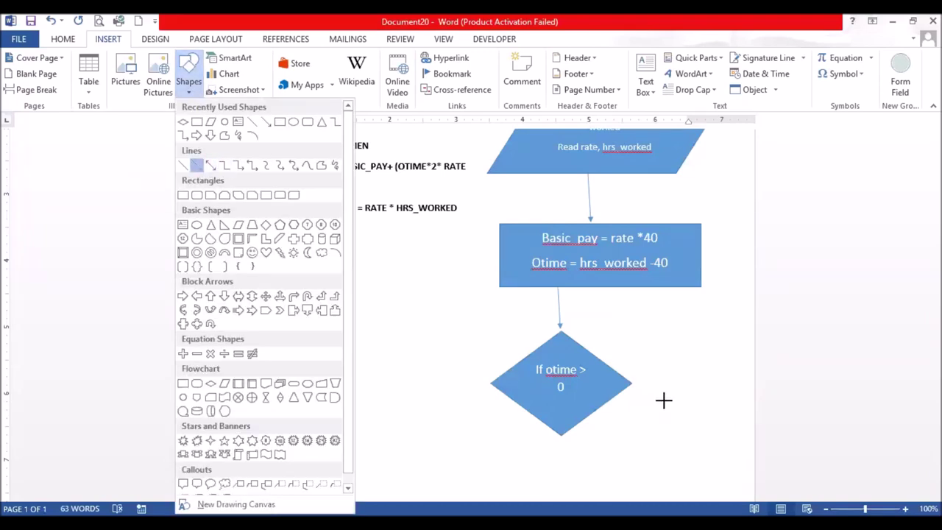
left_click_drag(616, 382, 685, 384)
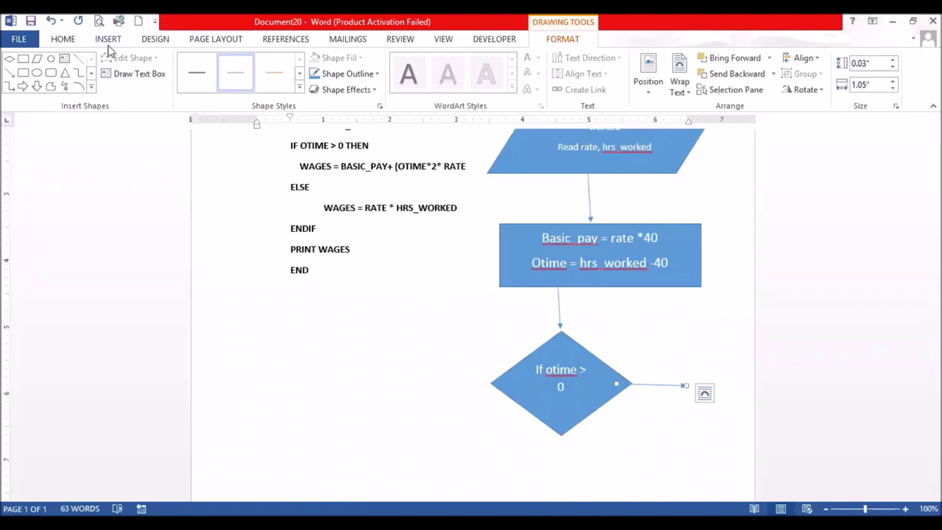
left_click(10, 74)
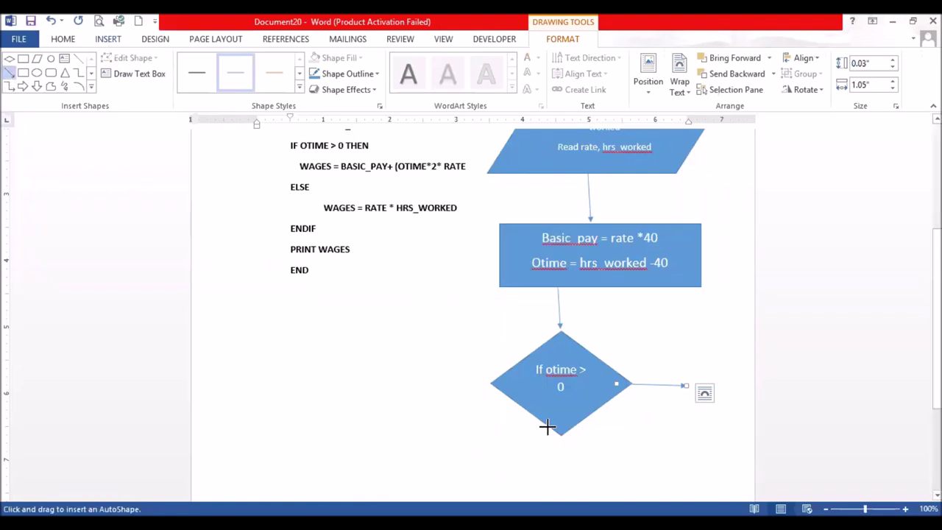
left_click_drag(498, 382, 424, 381)
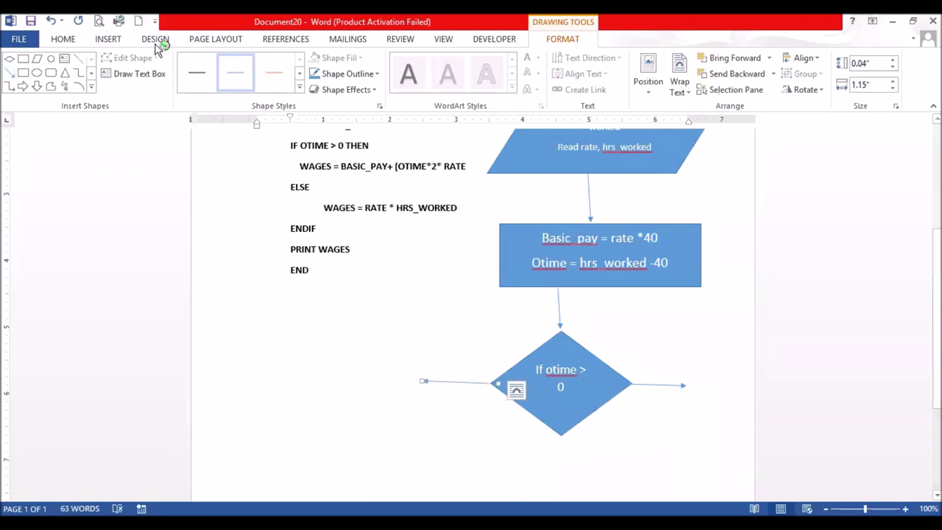
Draw a text box about 0.58" wide above the diamond's left arrow, label it "false" and heighten it to about 0.3".
left_click(110, 45)
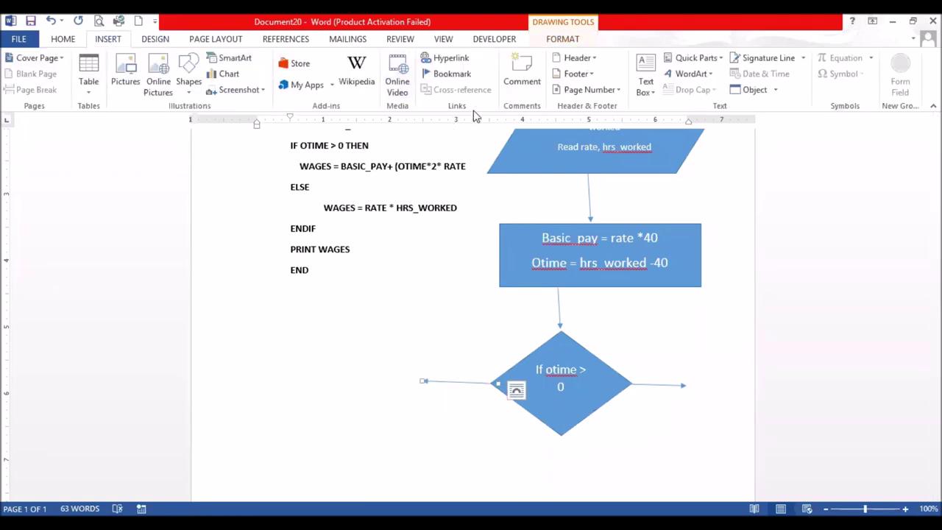
left_click(646, 87)
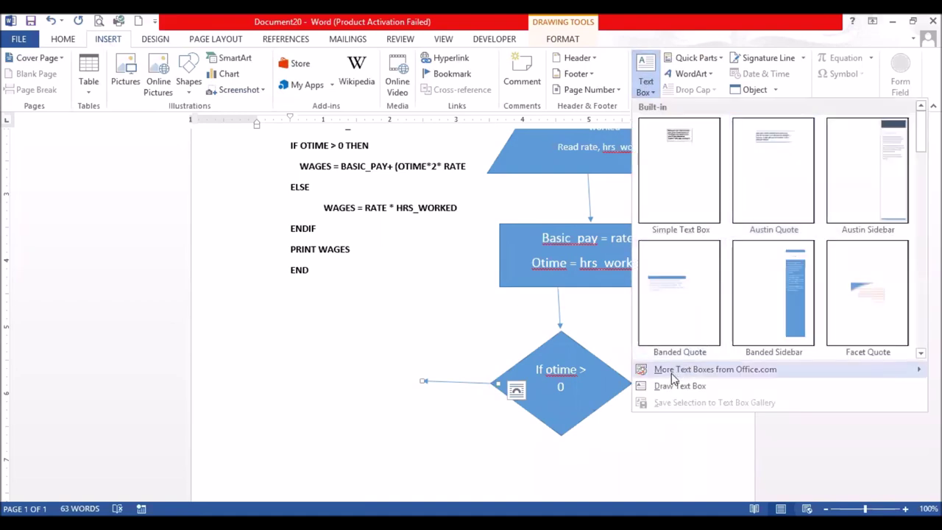
left_click(670, 388)
left_click_drag(441, 366, 482, 382)
type("N")
type("alse")
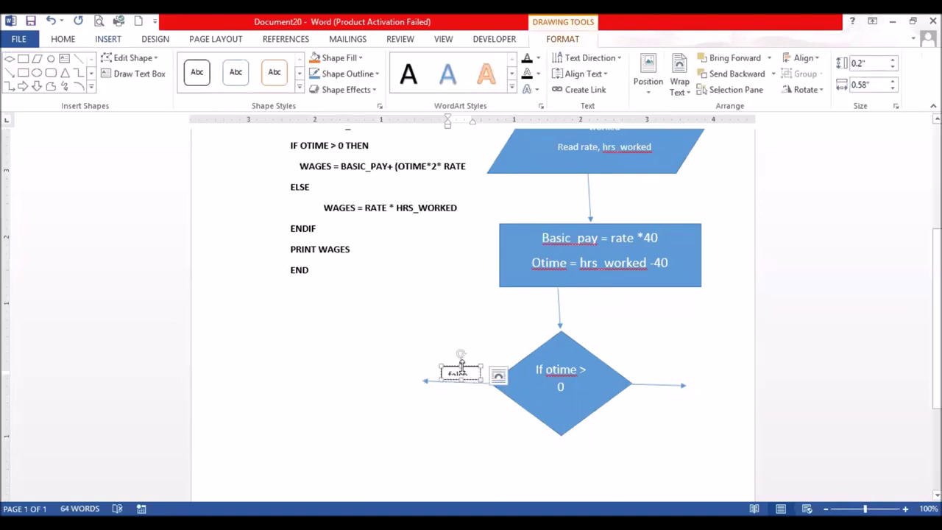
key("Escape")
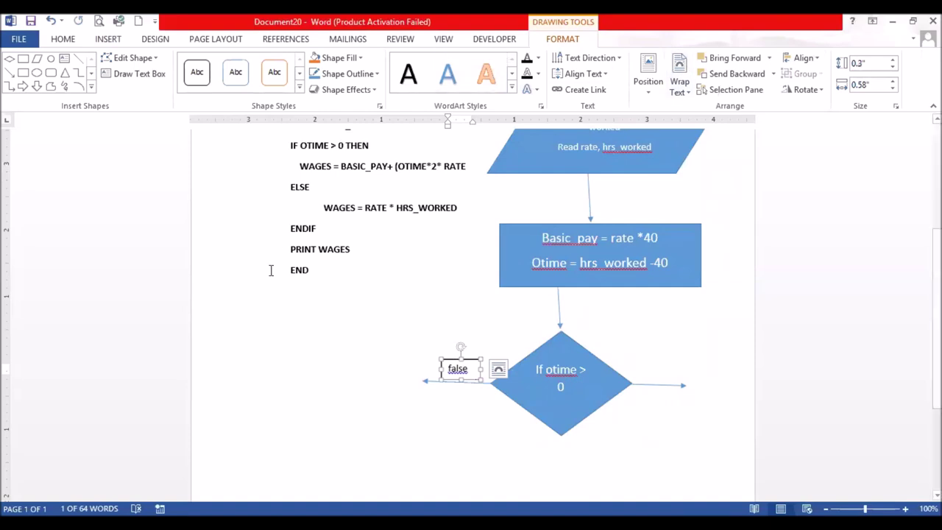
Draw a text box about 0.54" wide above the diamond's right arrow, label it "true" and nudge it slightly up and left.
left_click(288, 353)
left_click(110, 40)
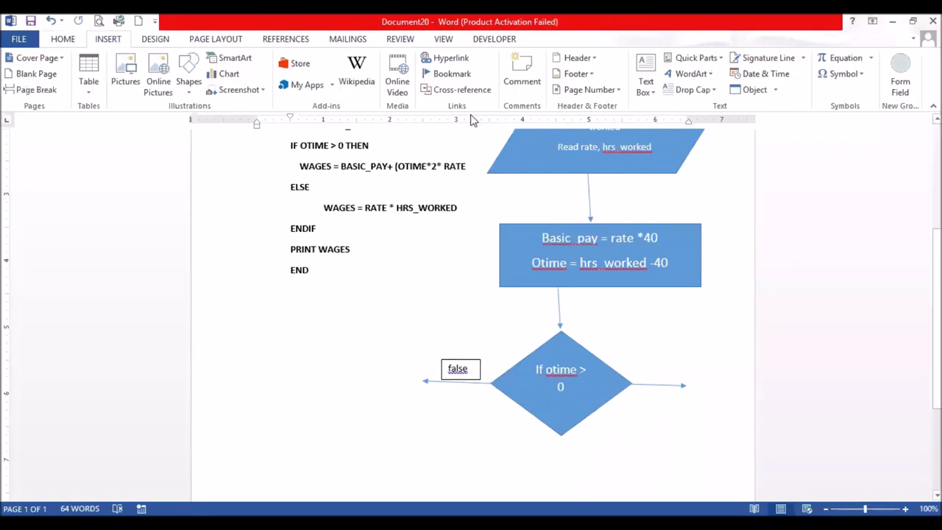
left_click(645, 83)
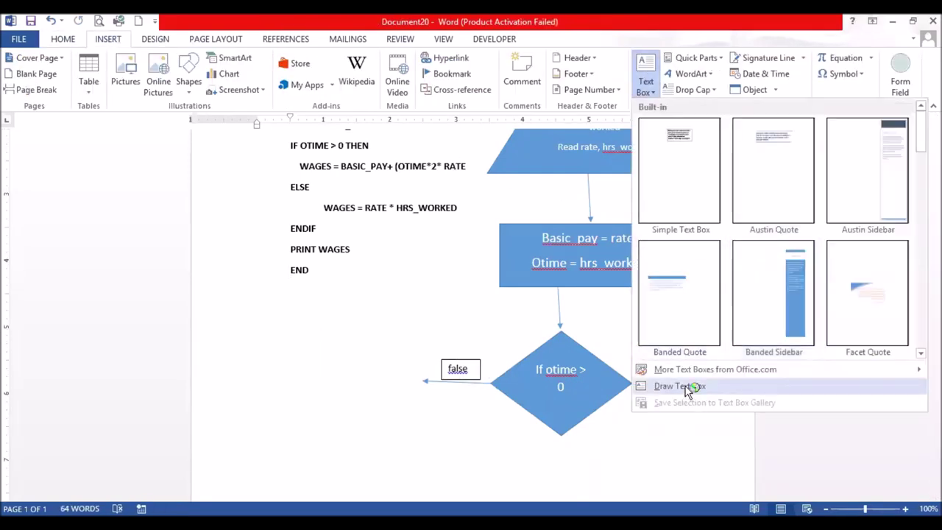
left_click(680, 387)
mouse_move(643, 366)
left_mouse_down()
mouse_move(677, 372)
mouse_move(678, 383)
left_mouse_up()
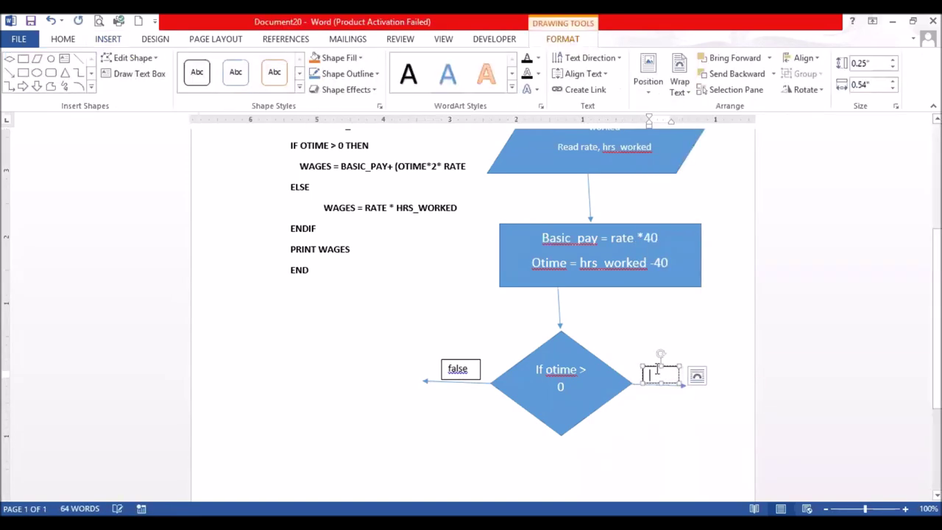
type("true")
left_click_drag(653, 365, 649, 360)
left_click(675, 320)
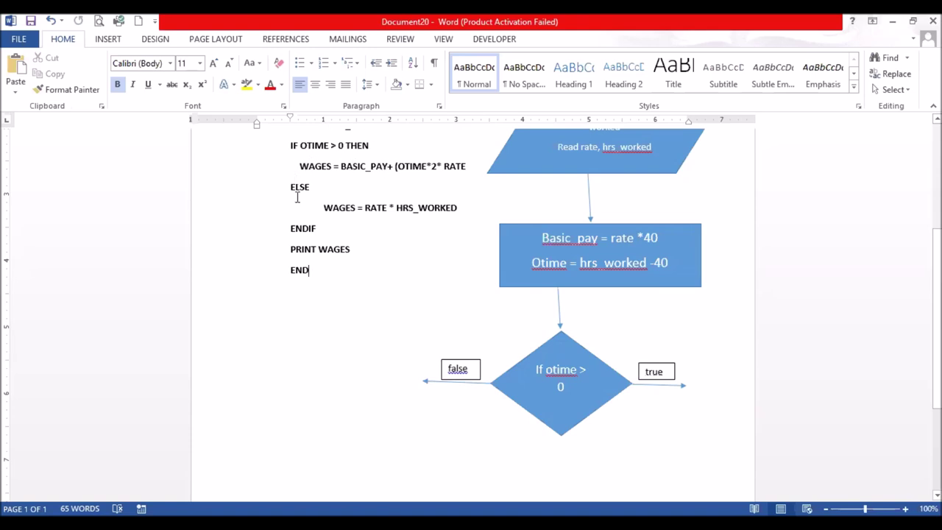
Examine the two WAGES formulas in the THEN and ELSE branches of the pseudocode.
left_click(446, 150)
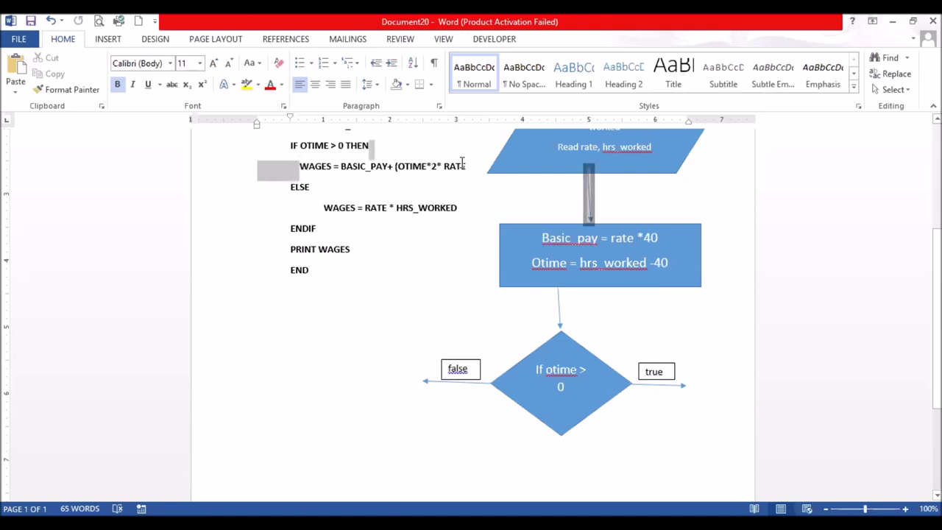
left_click_drag(462, 162, 464, 164)
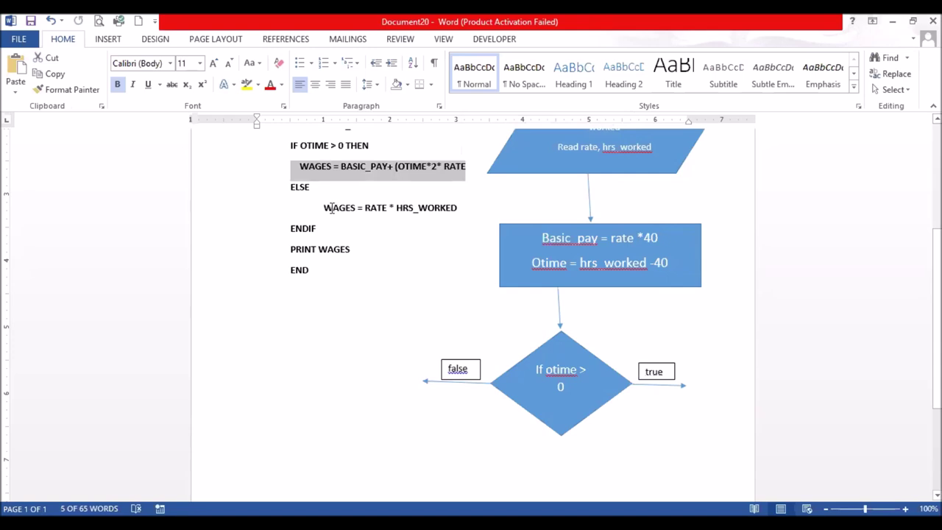
left_click_drag(329, 207, 465, 205)
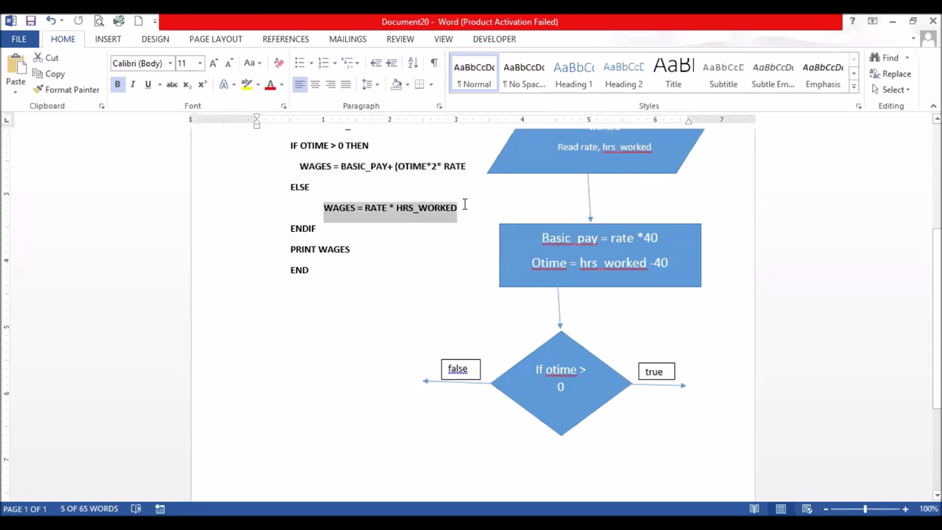
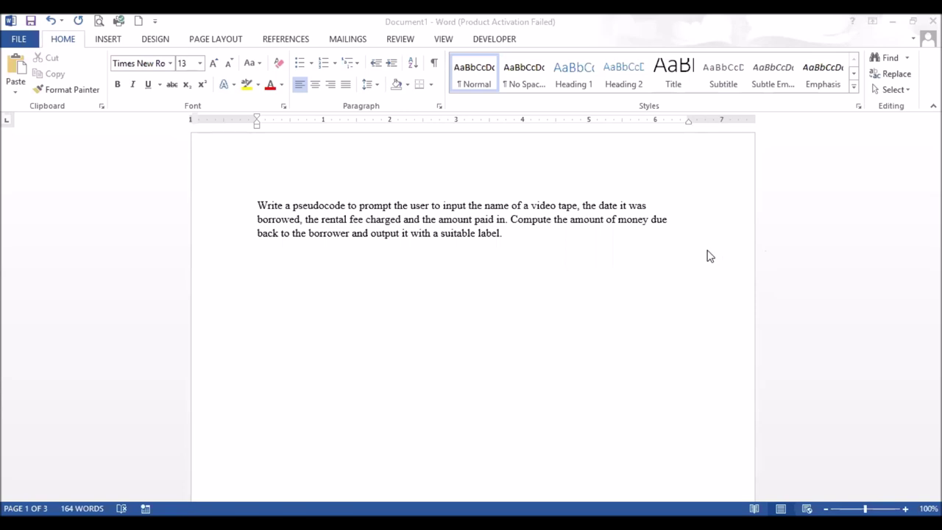
Highlight in yellow the phrases naming the four inputs: video tape name, date borrowed, rental fee charged and amount paid in.
left_click(746, 208)
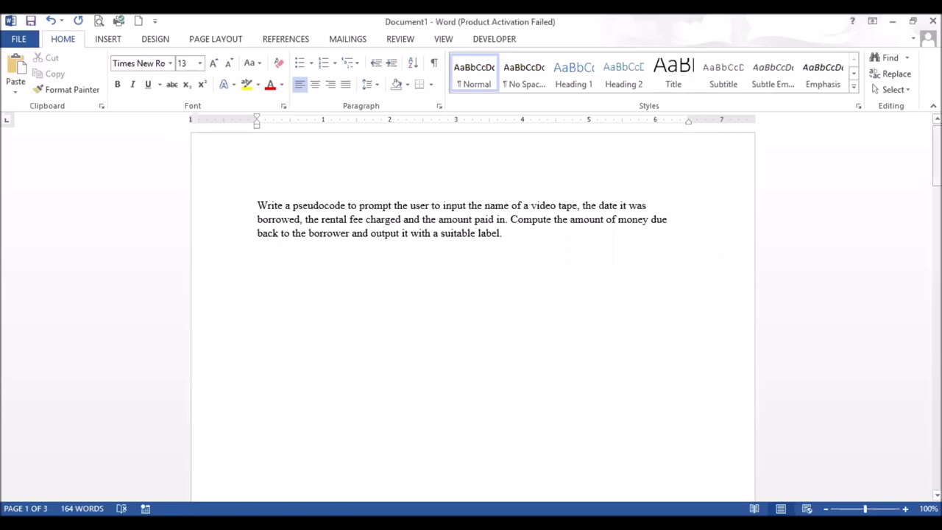
scroll(471, 309, "down", 1)
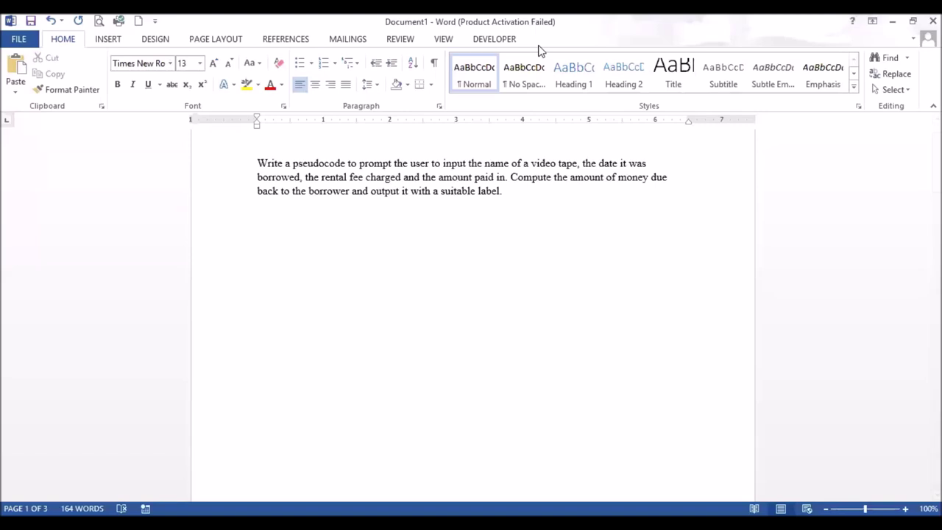
left_click(247, 86)
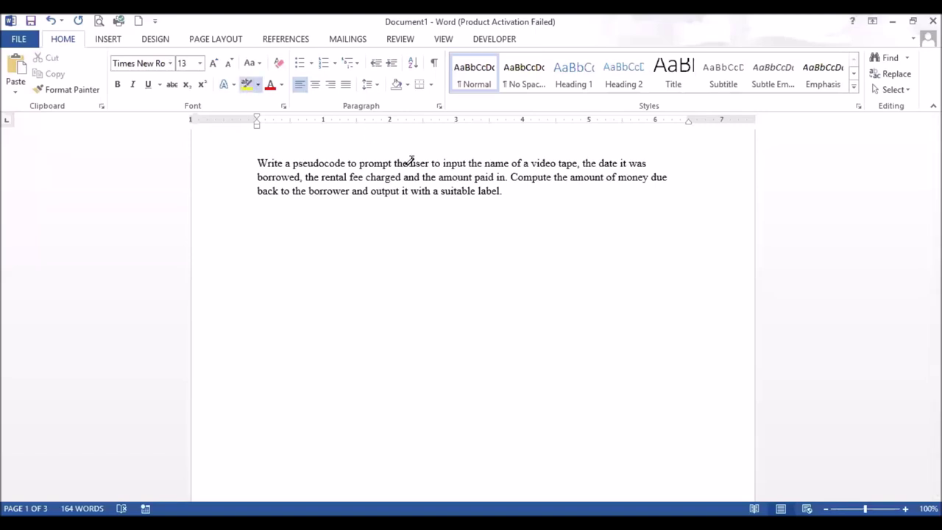
mouse_move(360, 163)
left_mouse_down()
mouse_move(450, 155)
mouse_move(651, 162)
left_mouse_up()
mouse_move(276, 176)
left_mouse_down()
mouse_move(299, 177)
mouse_move(250, 169)
mouse_move(256, 177)
left_mouse_up()
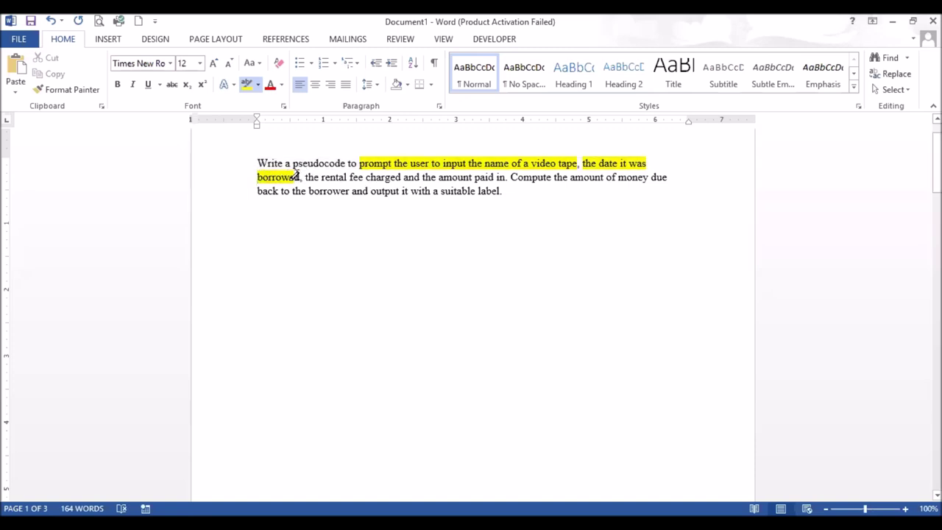
left_click_drag(293, 175, 510, 178)
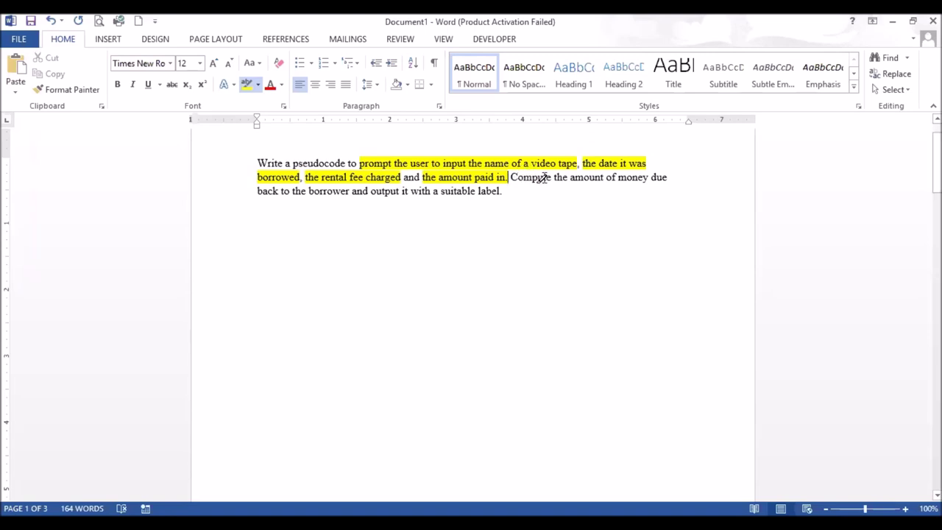
Highlight "the amount of money" and "output it with a suitable label." in yellow, and stop highlighting.
left_click_drag(561, 177, 637, 182)
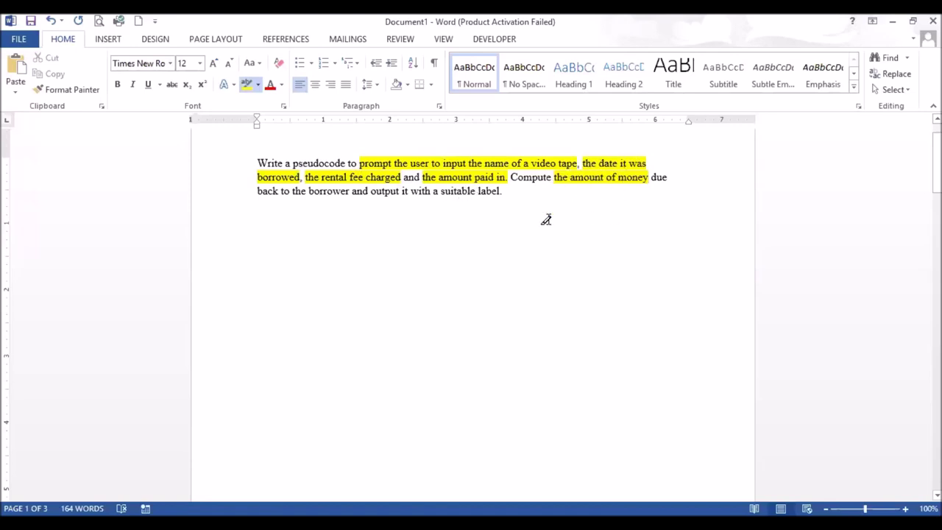
mouse_move(371, 190)
left_mouse_down()
mouse_move(444, 198)
mouse_move(509, 190)
left_mouse_up()
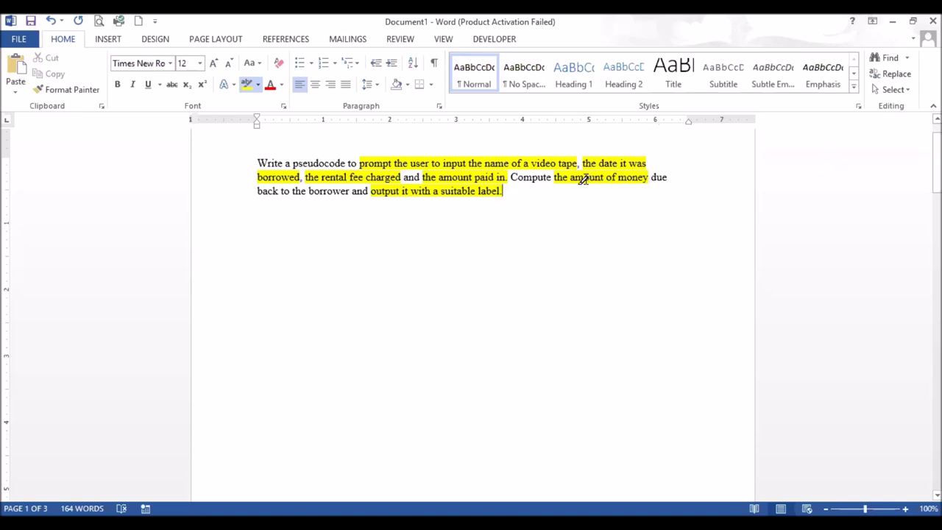
left_click(108, 40)
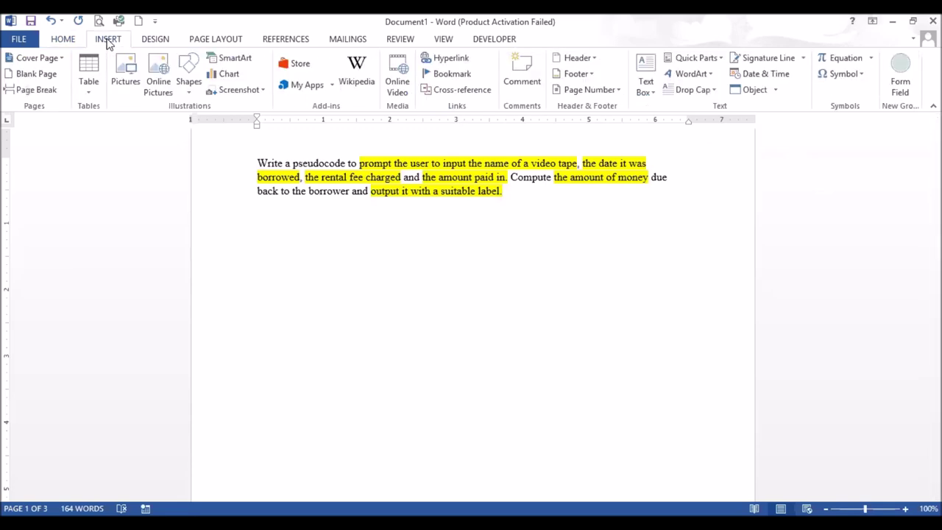
left_click(63, 39)
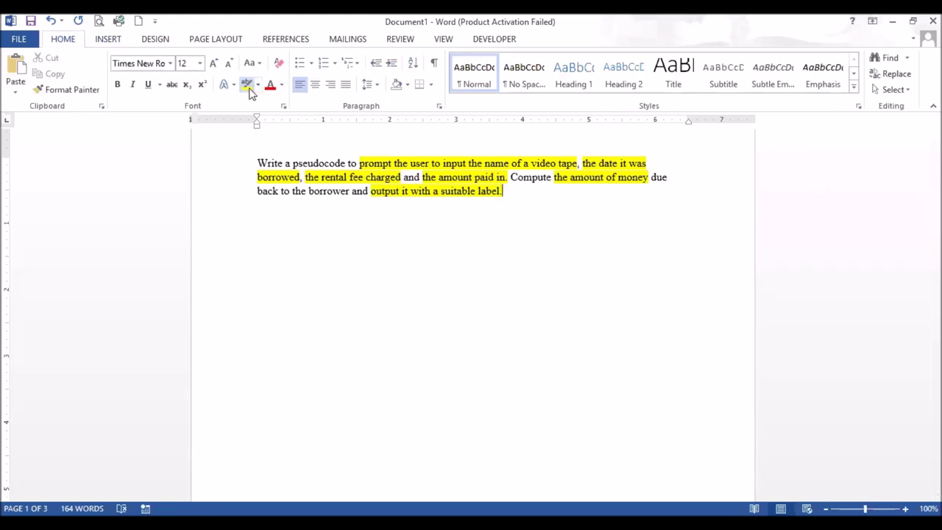
Add a "Video Rental" title line below the task text, followed by a line beginning "Declaration:".
key("Return")
type("Video Rental")
key("Return")
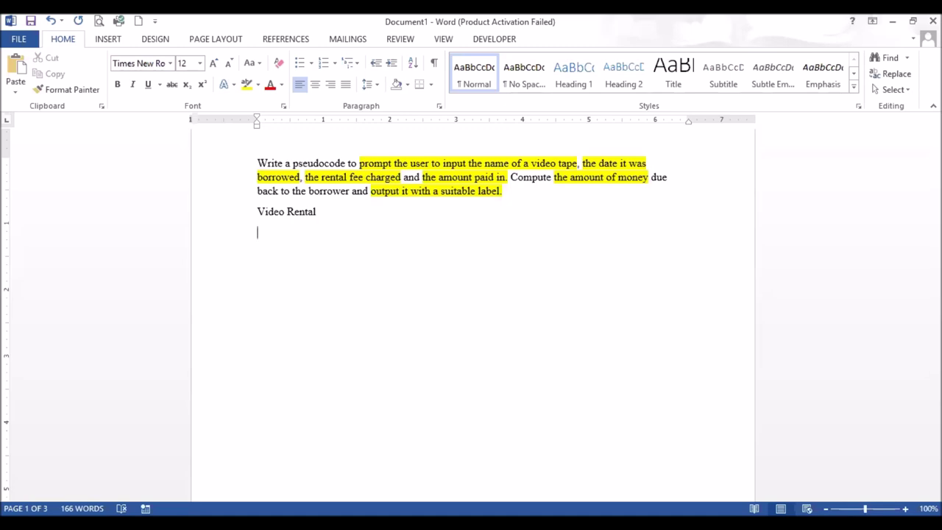
type("Declaration:")
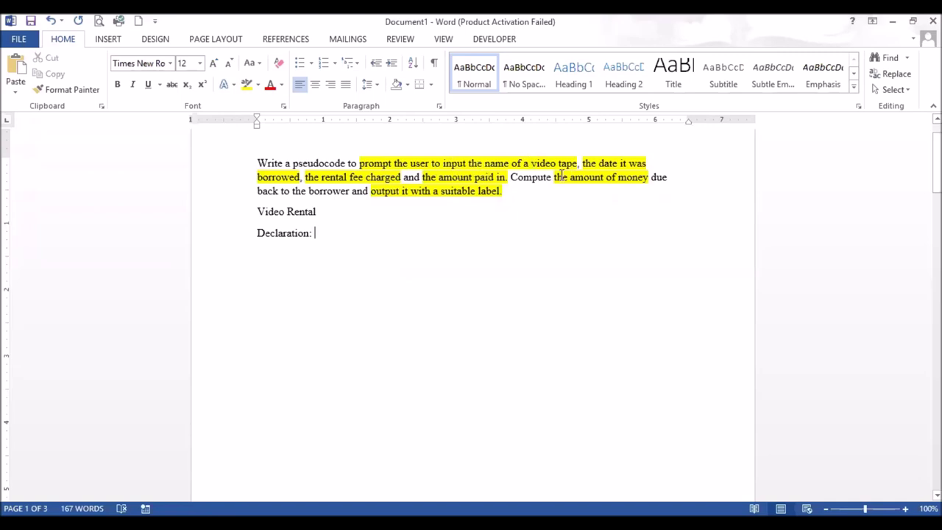
List the variables video_name and date on the Declaration line, separated by commas.
type("video name")
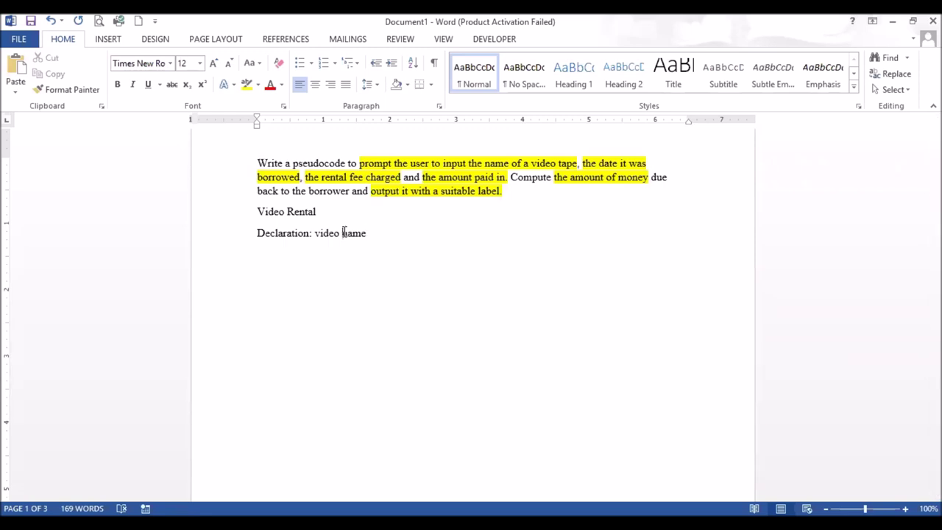
key("BackSpace")
key("Return")
key("BackSpace")
type("_")
type(",")
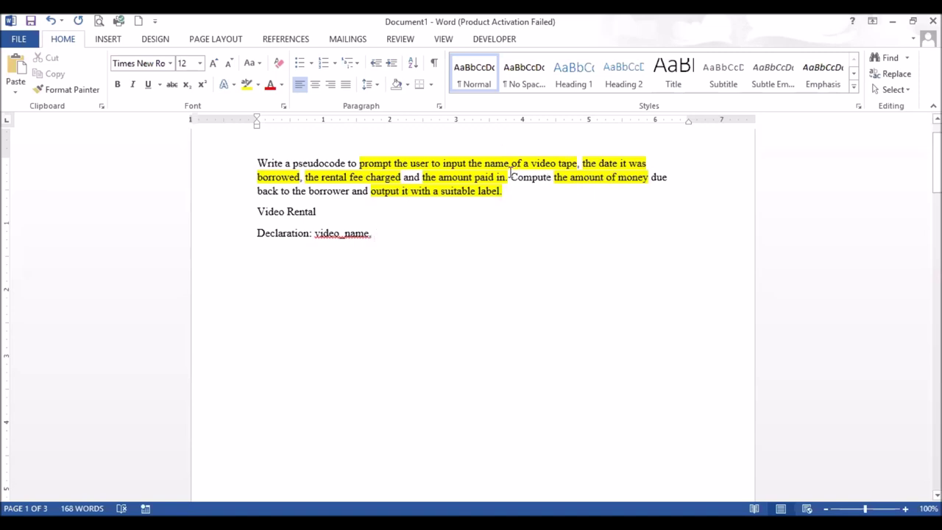
type(" date,R")
key("BackSpace")
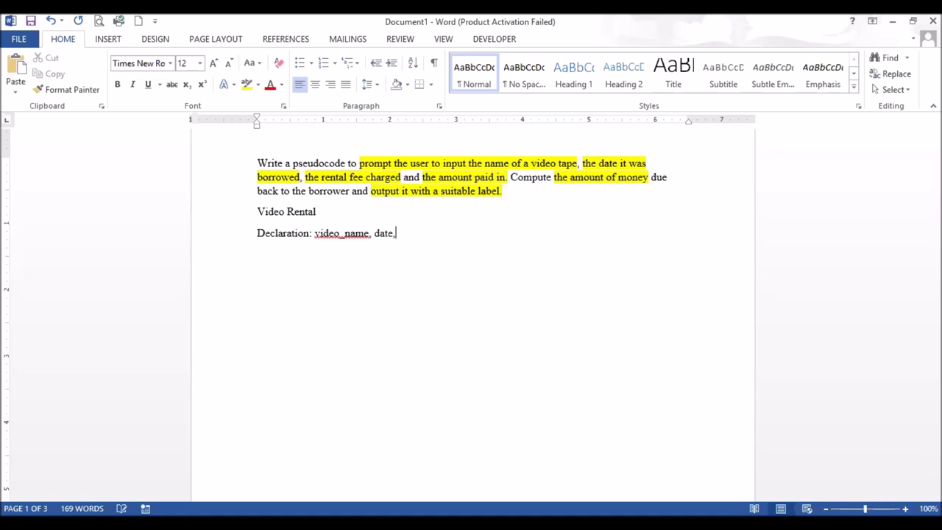
Complete the Declaration line with the variables rfee, mpaid and change, and begin a new line below it.
type("rfee")
key("Left")
key("Left")
key("Left")
key("End")
type(",")
key("BackSpace")
key("BackSpace")
key("BackSpace")
type(",")
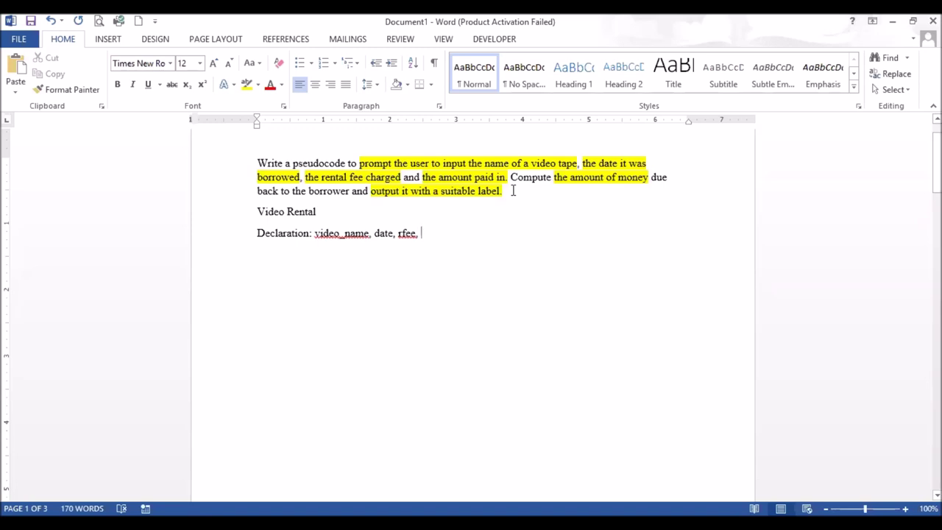
type("mpa")
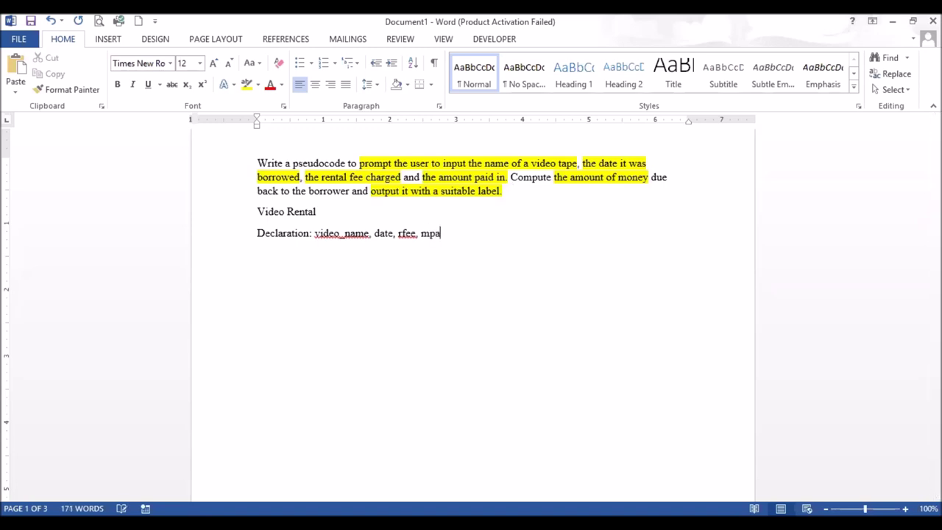
type("id,change")
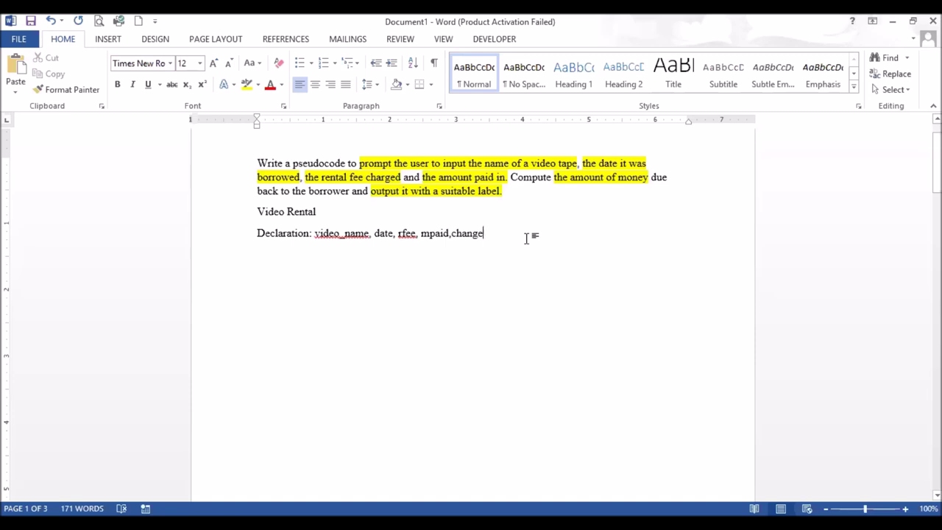
key("Return")
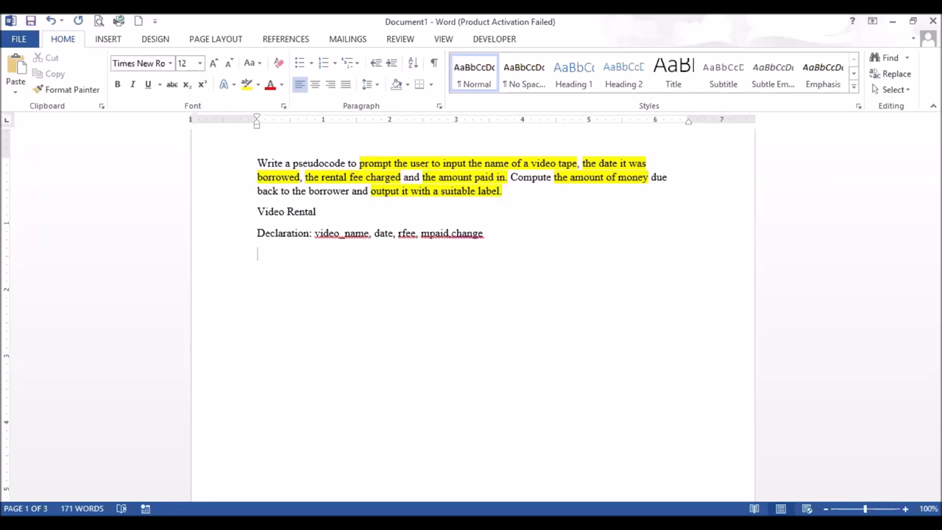
Add the lines "Start" and "Stop" below the Declaration line.
type("Start")
key("Return")
key("BackSpace")
key("BackSpace")
key("BackSpace")
key("BackSpace")
key("BackSpace")
key("BackSpace")
key("BackSpace")
key("Return")
type("stop")
key("Return")
Insert three blank lines between Start and Stop and place the cursor on the first one.
left_click(308, 254)
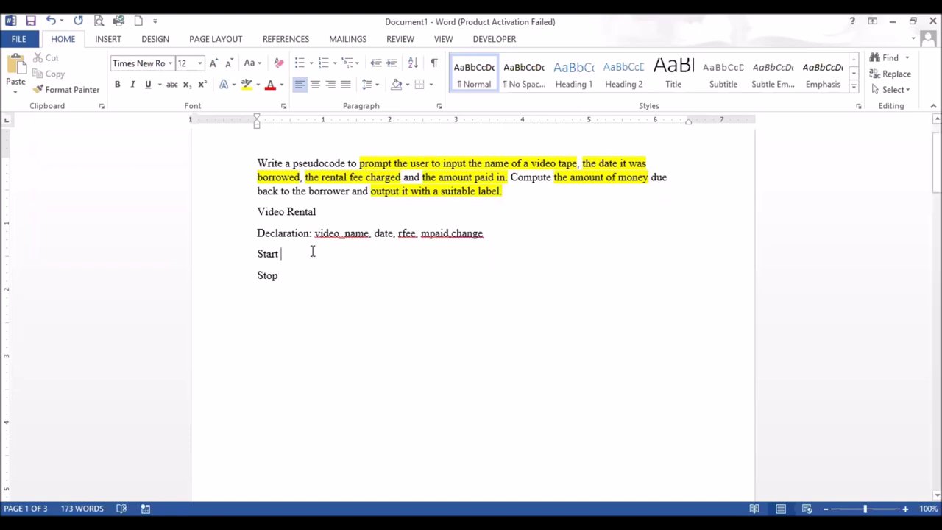
key("Return")
key("Return")
key("Return")
key("Up")
key("Up")
key("Up")
key("Down")
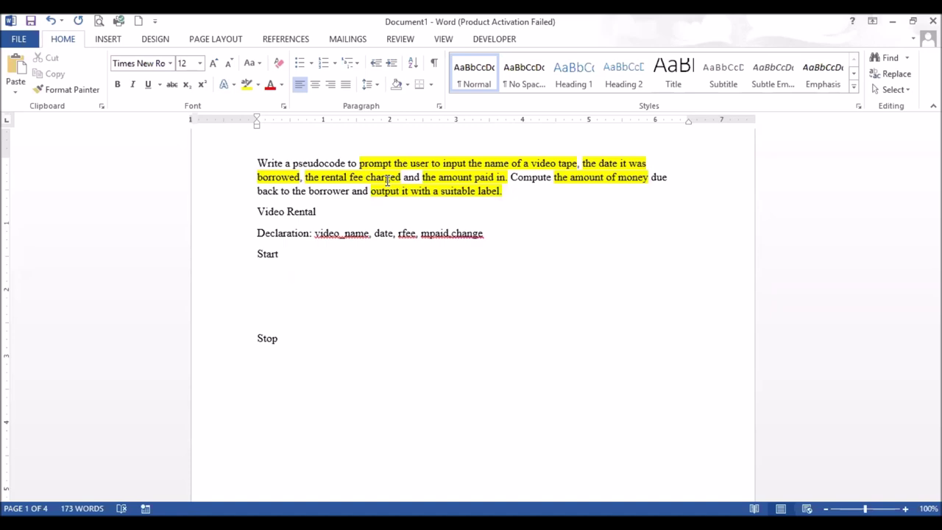
Write the indented statement Write ("Enter the name of the video tape borrowed") under Start.
type("Write ")
type("(\"")
type("En")
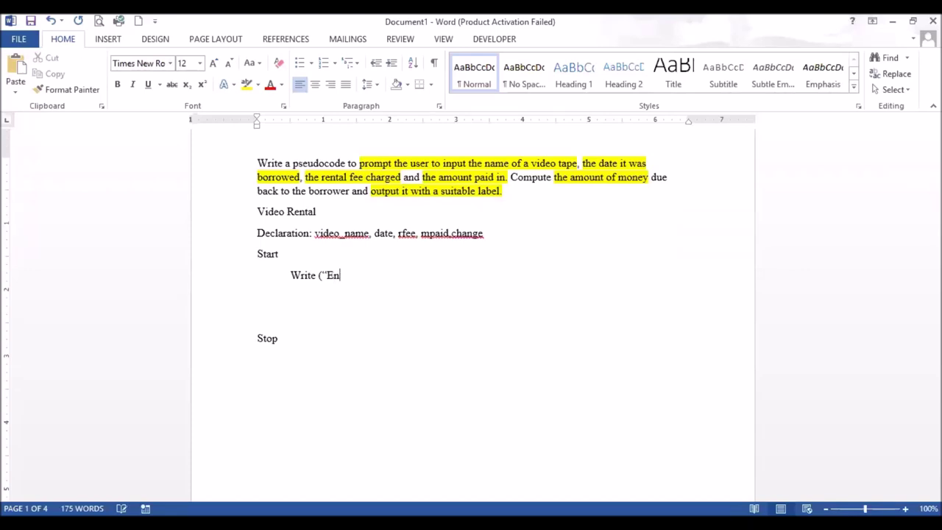
type("ter the name of the vide")
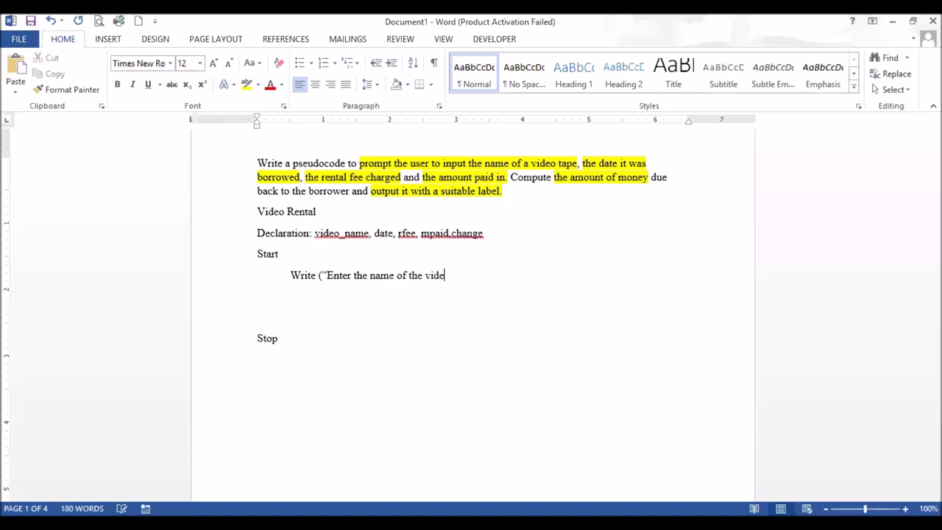
type("o tape borrowed\")")
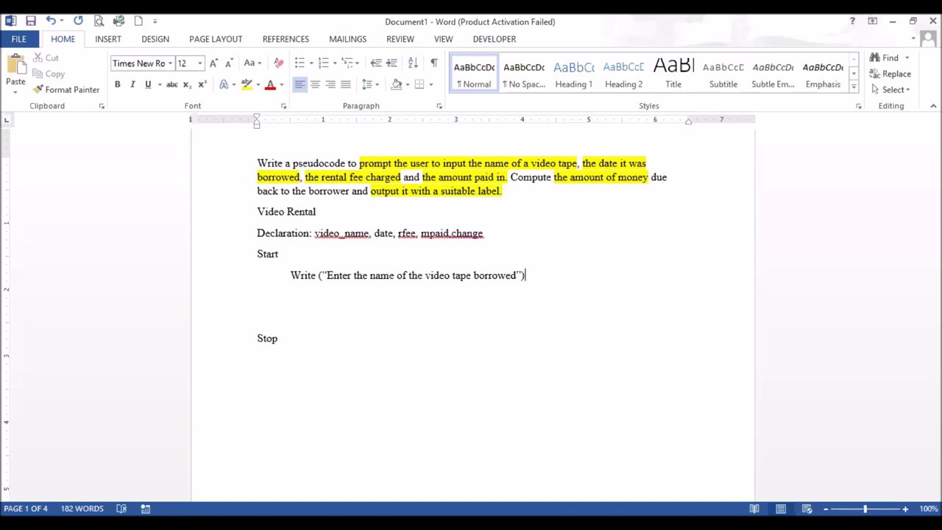
Add the statement "Read video_name" on the line below the Write prompt.
key("Return")
type("Read")
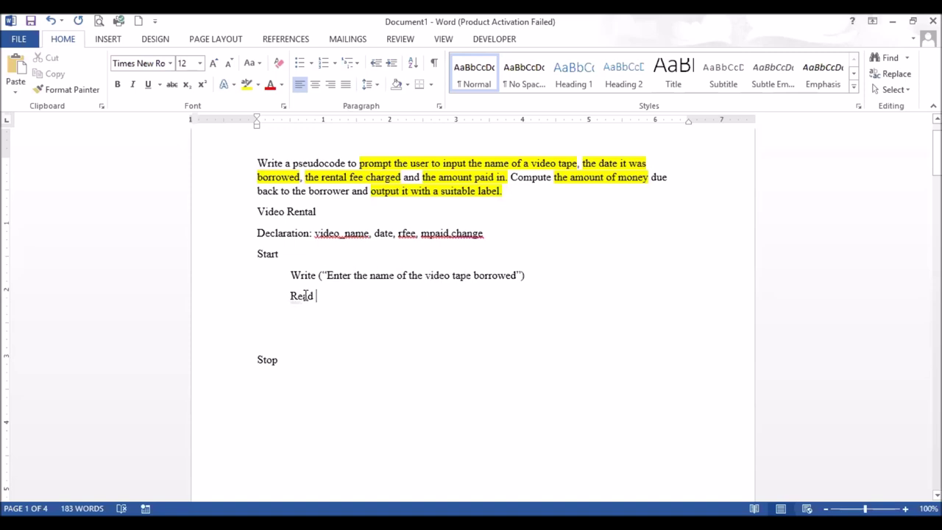
type("vid")
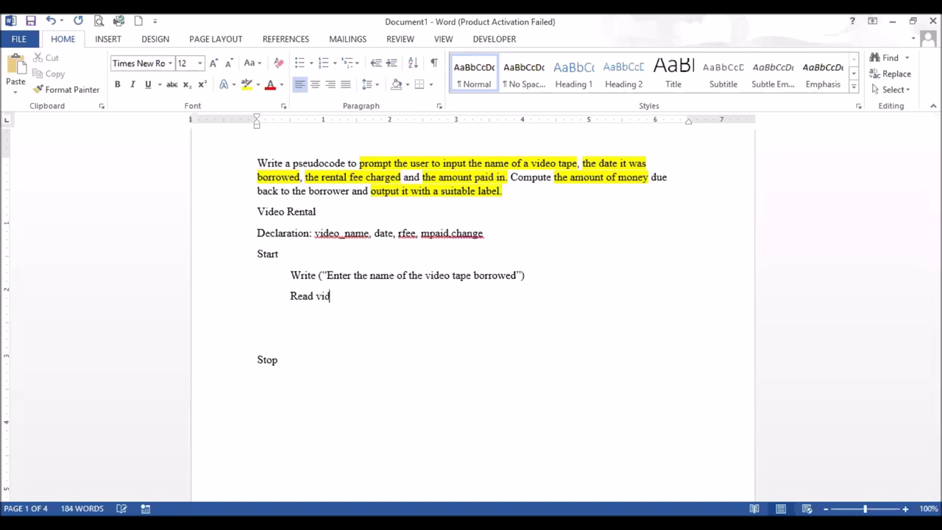
type("eo_name")
Add the indented statement Write ("Enter the date") below the Read video_name line.
key("Return")
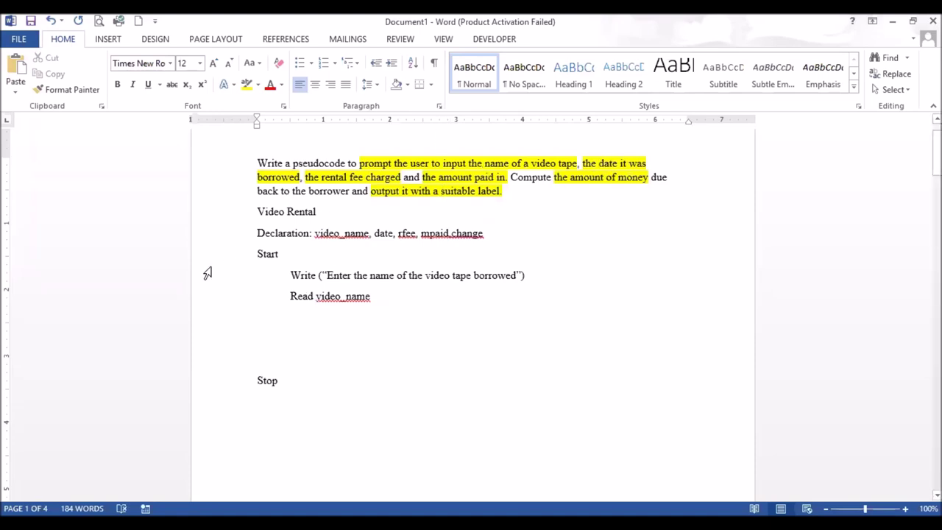
type("Write ")
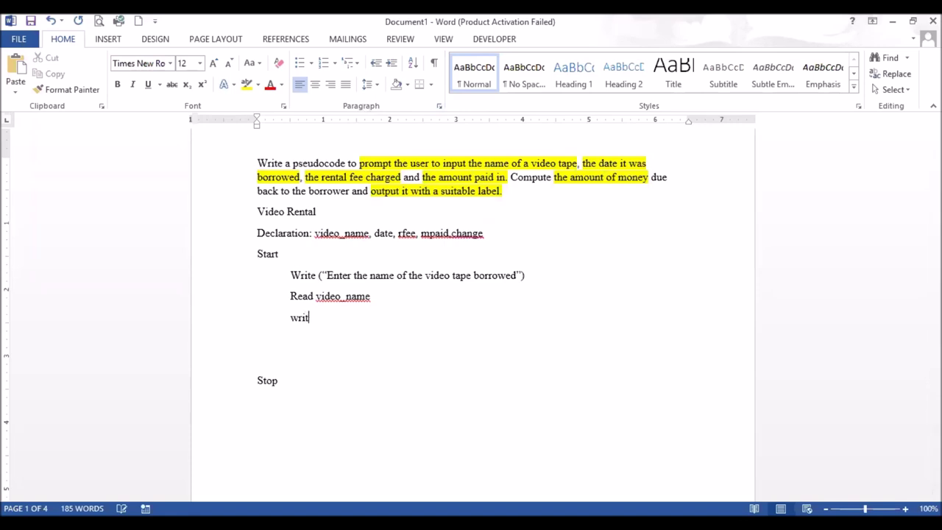
type("()")
key("BackSpace")
key("BackSpace")
type("(\"Enter the")
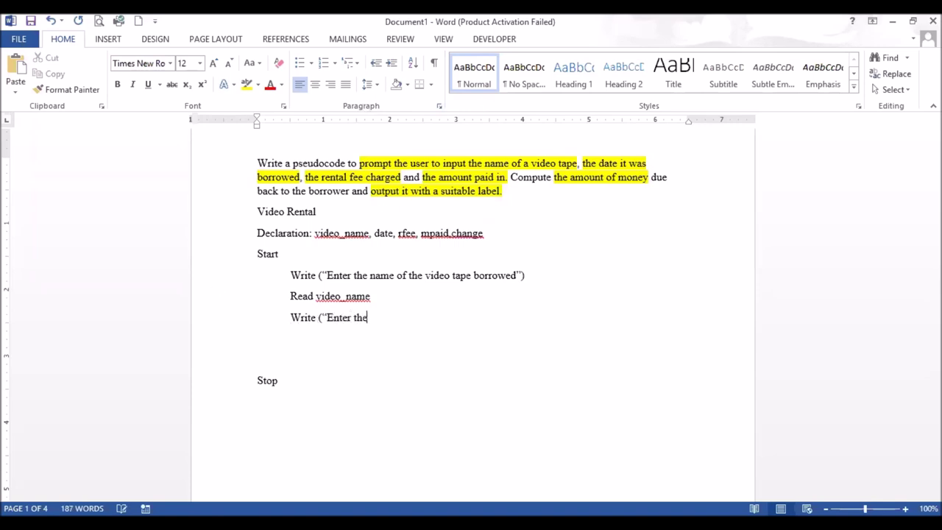
type(" date video w")
key("BackSpace")
key("BackSpace")
key("BackSpace")
key("BackSpace")
key("BackSpace")
key("BackSpace")
key("BackSpace")
key("BackSpace")
type("\")")
Add the statement "Read date" below the date prompt.
key("Return")
type("r")
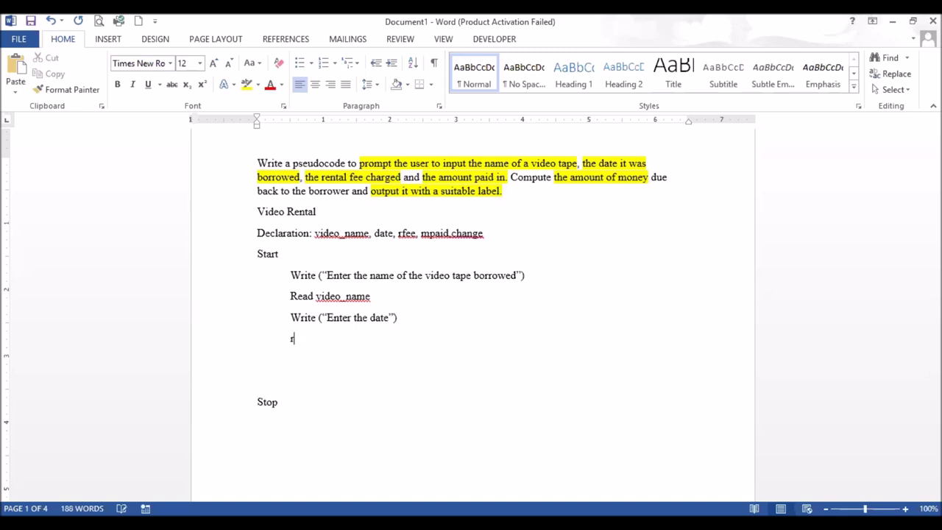
type("ead date")
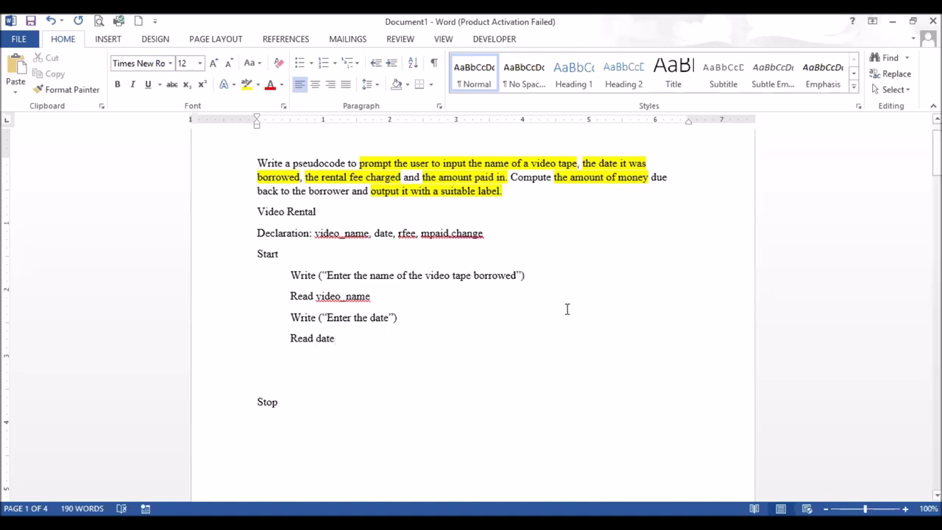
Add the indented statement Write ("Enter the rental fee") below the Read date line.
key("Return")
key("Tab")
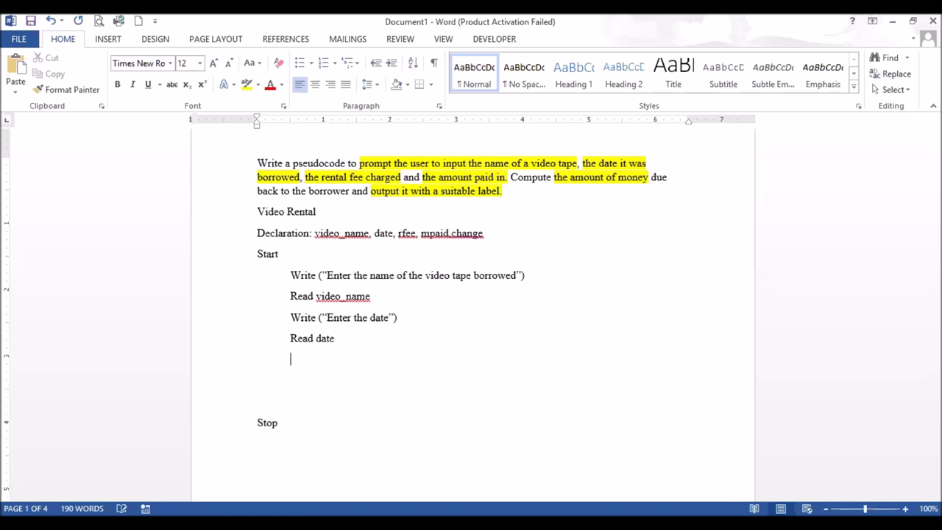
type("Write (")
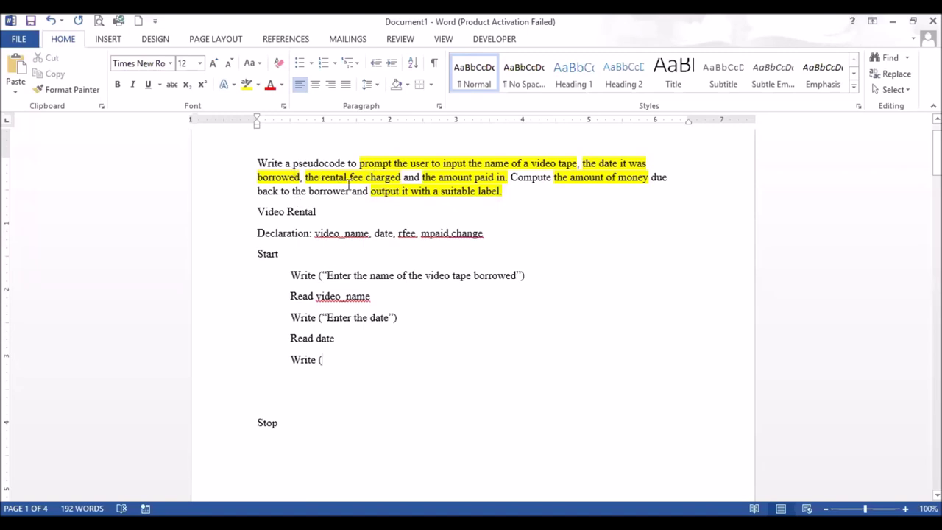
type("\"Enter")
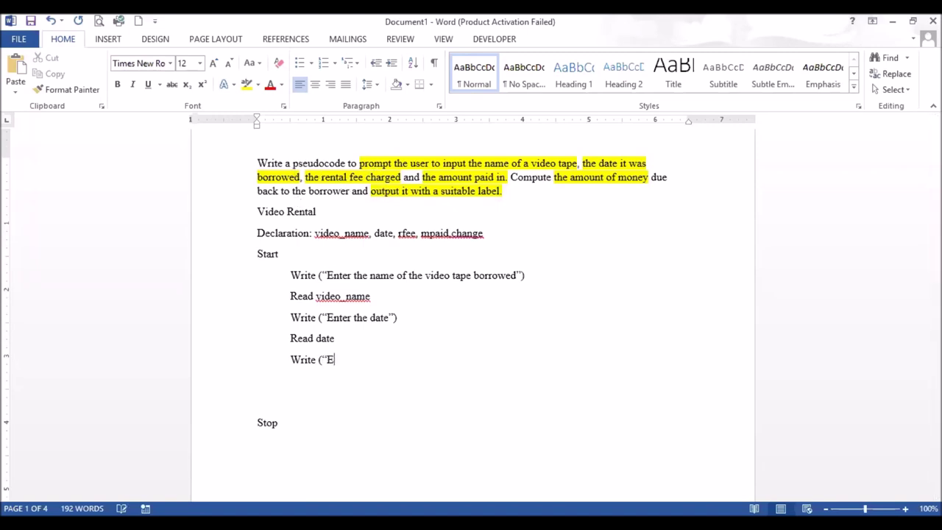
type(" the rental fee")
type("\")")
Add the statement "Read rfee" below the rental fee prompt.
key("Return")
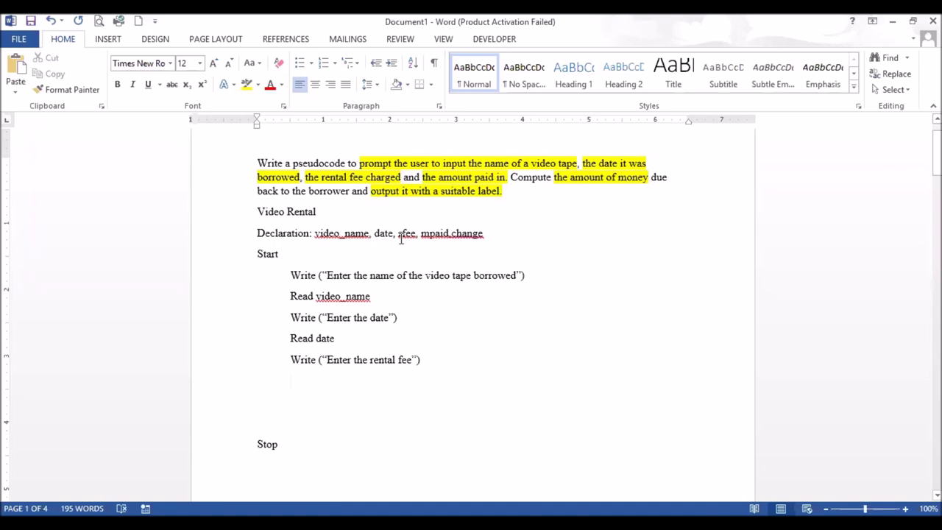
type("Read ")
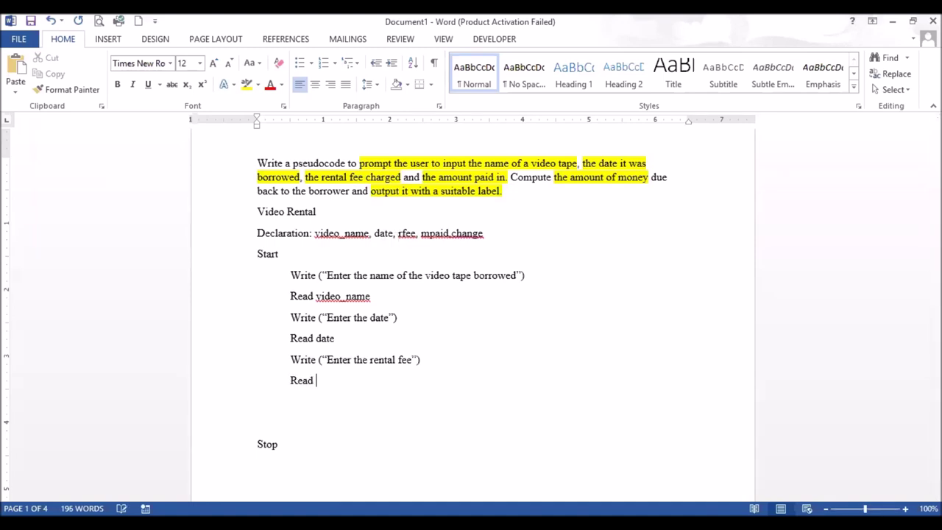
type("rfee")
Add the statement Write ("Enter the amount paid in by borrower") below the Read rfee line.
key("Return")
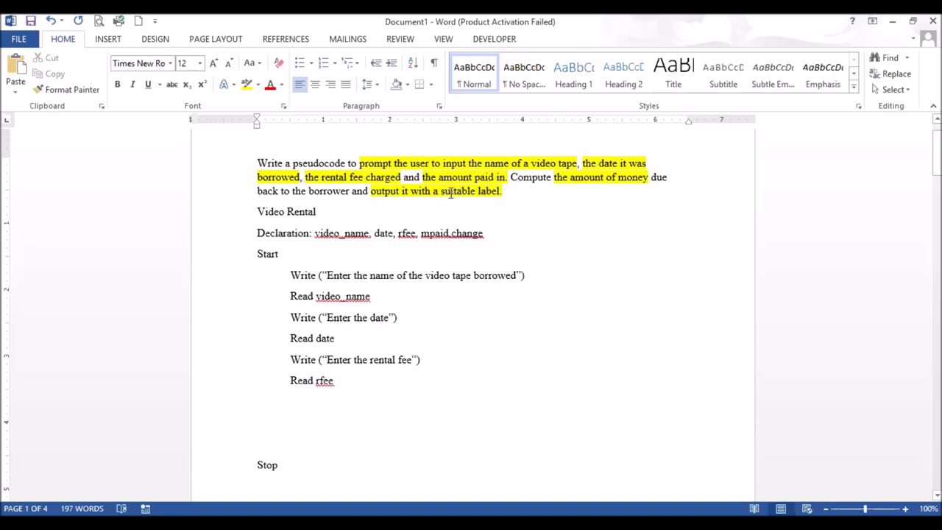
type("write")
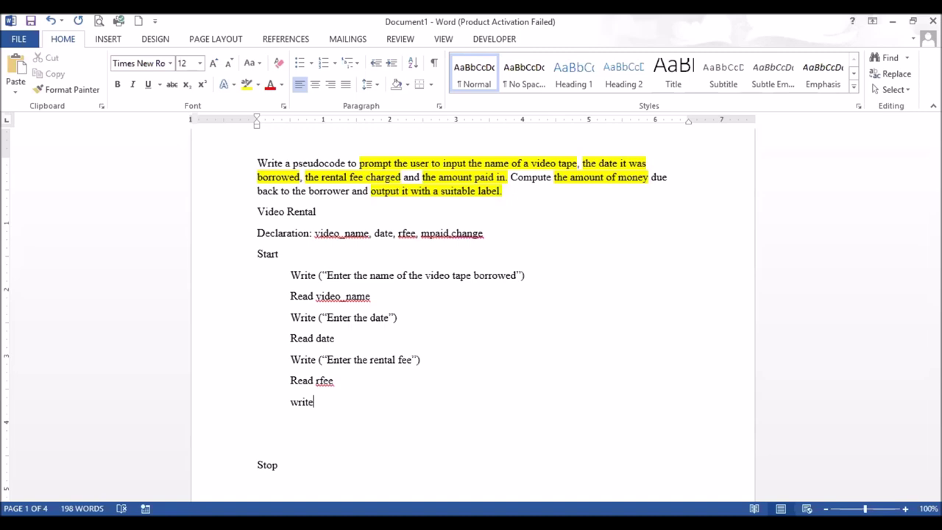
type(" (\"")
type("Enter the")
type(" amoun")
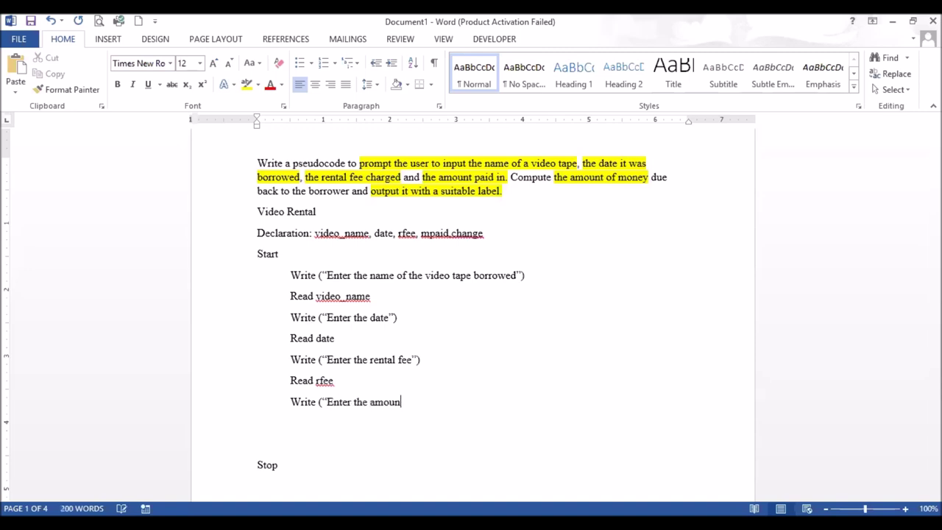
type("t paid")
key("BackSpace")
key("BackSpace")
type("d in")
type(" b")
type("y borrowe")
type("r\"")
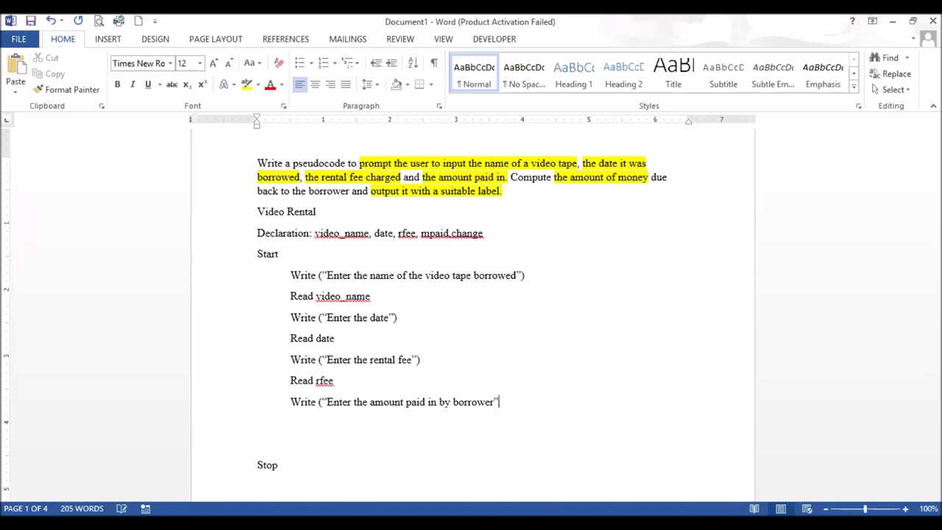
type(")")
Add the indented statement "Read mpaid" below the amount paid prompt.
key("Return")
key("Tab")
type("read ")
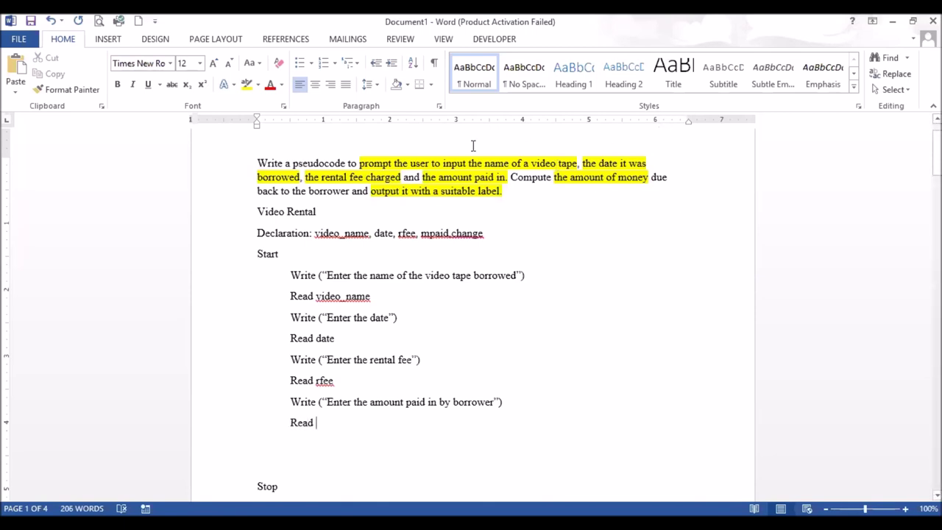
type("mpaid")
Leave a blank line after Read mpaid and add the indented calculation "Change = mpaid – rfee".
key("Return")
key("Return")
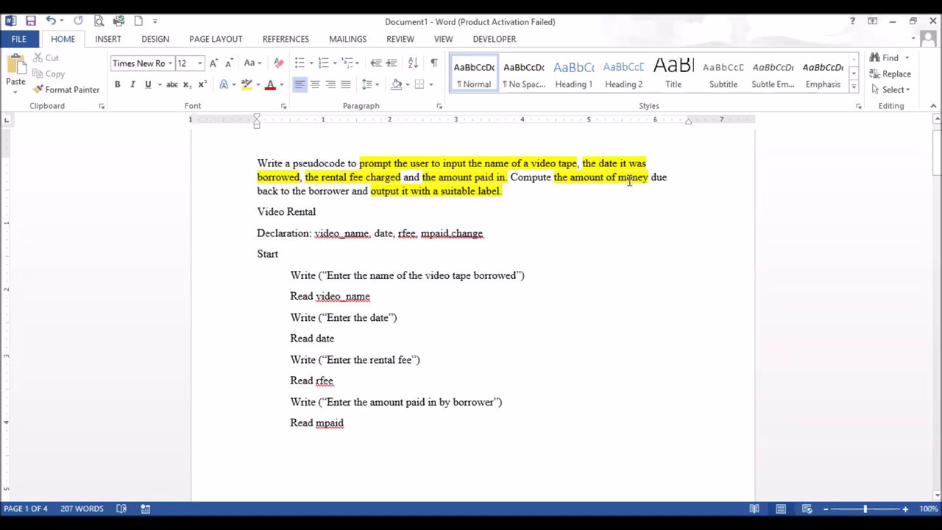
key("BackSpace")
key("Return")
key("Tab")
type("cahnge")
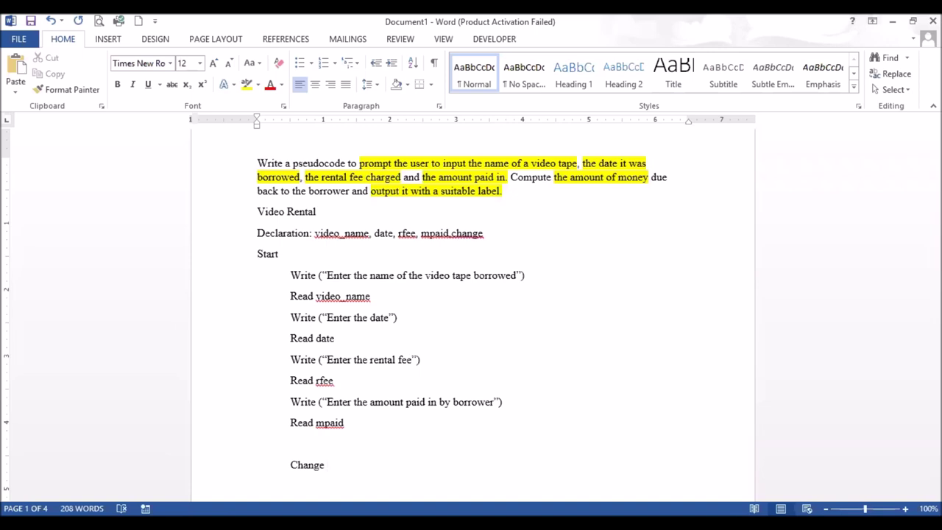
type("= mpaid - rfee")
Add the indented output statement Write (" Change due to borrower is ", change) below the change calculation.
key("Return")
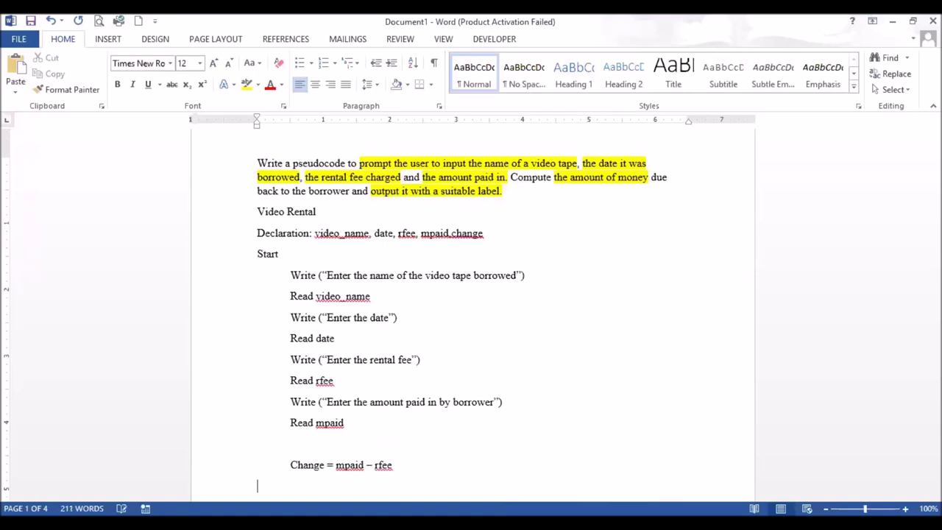
key("Tab")
type("write ")
type("(")
type("\"")
type(" Change due")
type(" to borro")
type("were")
key("BackSpace")
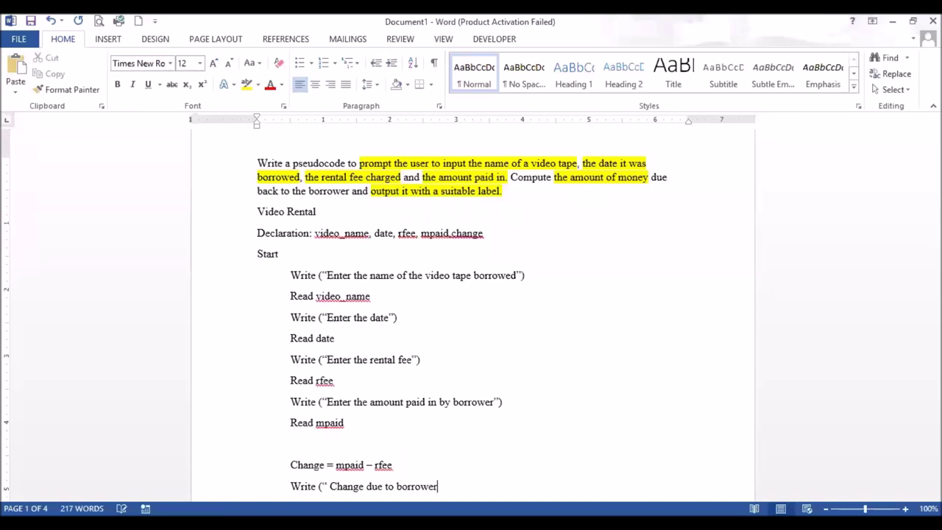
type("is\"")
key("BackSpace")
key("BackSpace")
type("\",")
type(" change")
type(")")
Place Stop unindented on the line directly below the change output statement.
key("Return")
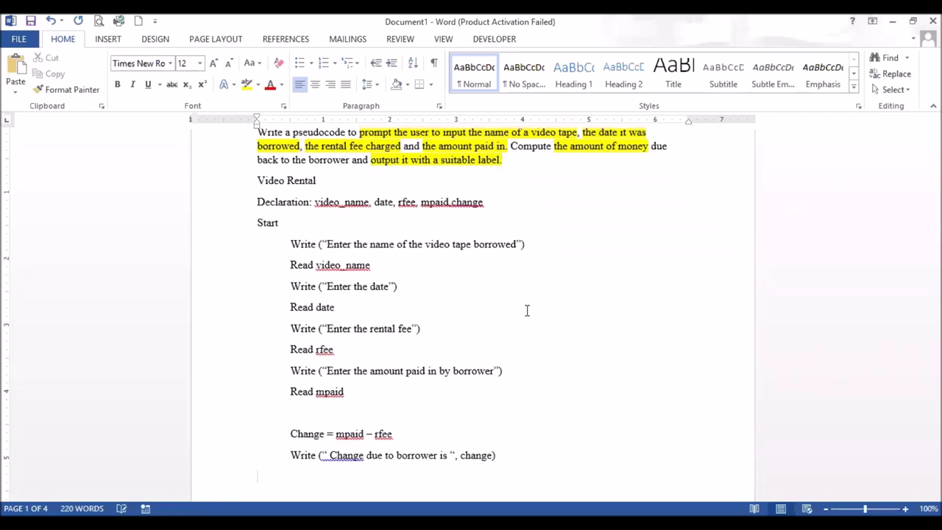
key("Return")
type("Stop")
key("Home")
key("BackSpace")
Draw an oval about 1.47" wide and 0.48" high in the blank area beside the Declaration line.
left_click_drag(257, 180, 486, 210)
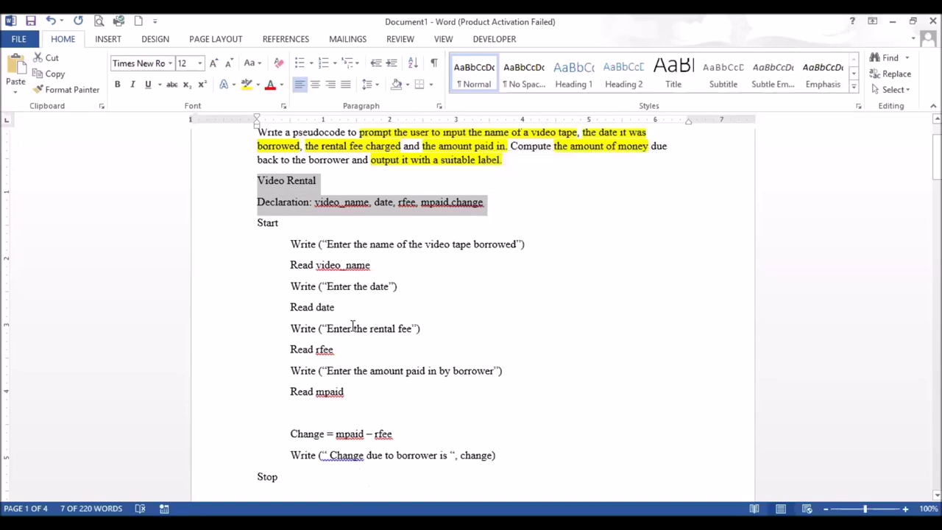
left_click(103, 39)
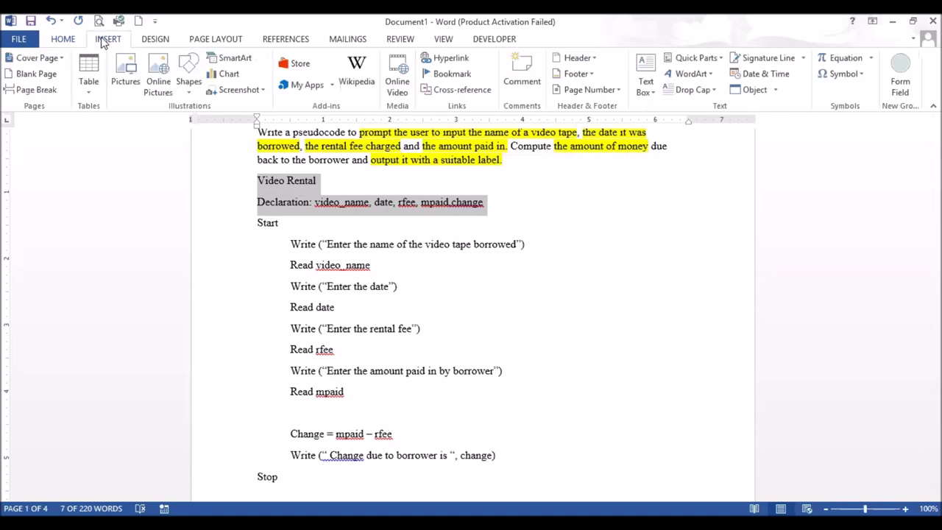
left_click(190, 94)
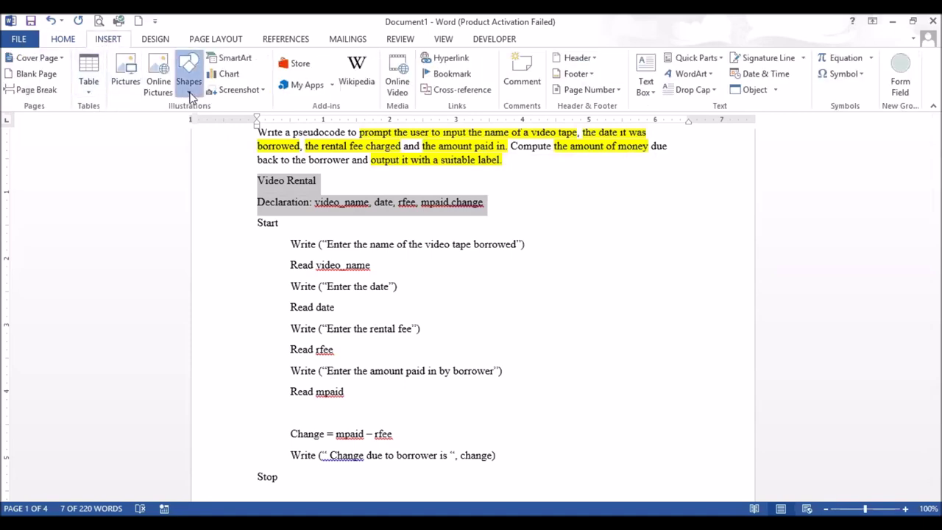
left_click(237, 122)
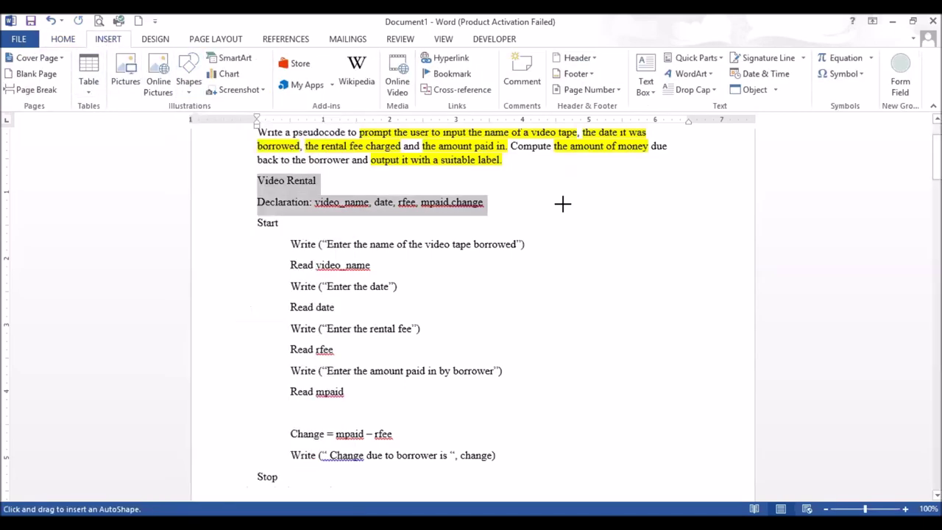
left_click_drag(579, 201, 678, 233)
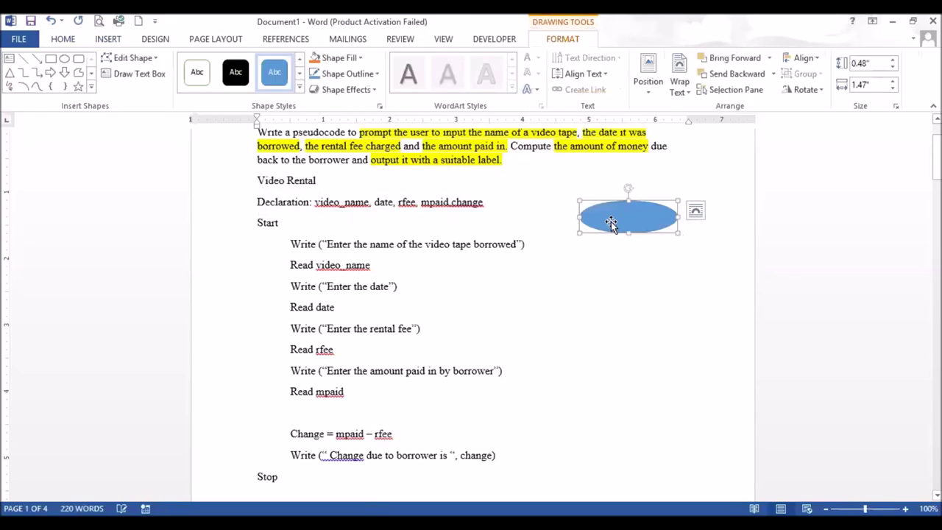
Label the oval with the text "start".
right_click(613, 219)
left_click(644, 299)
type("start")
left_click(638, 307)
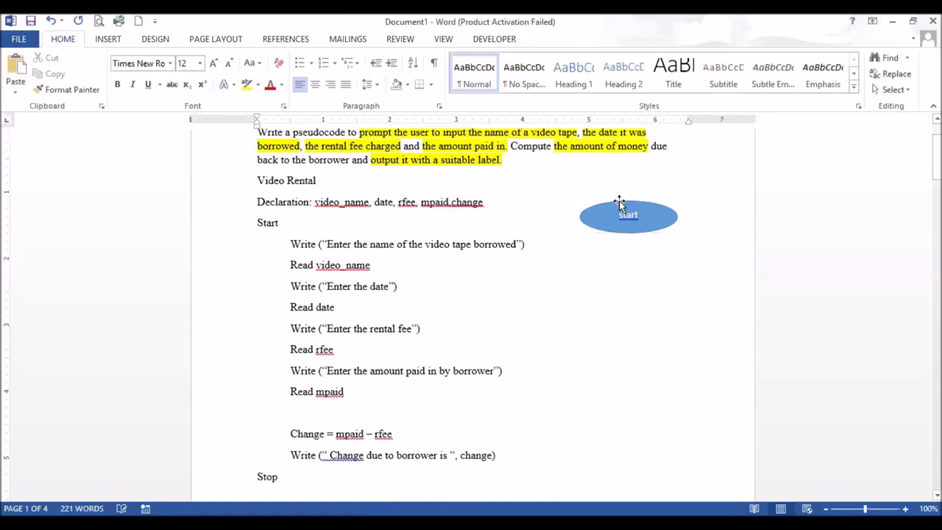
left_click(608, 222)
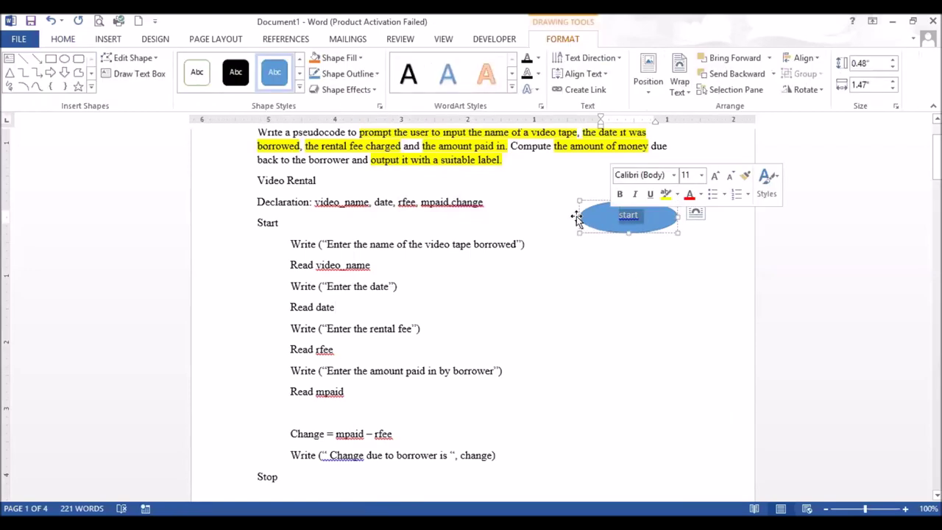
left_click(563, 177)
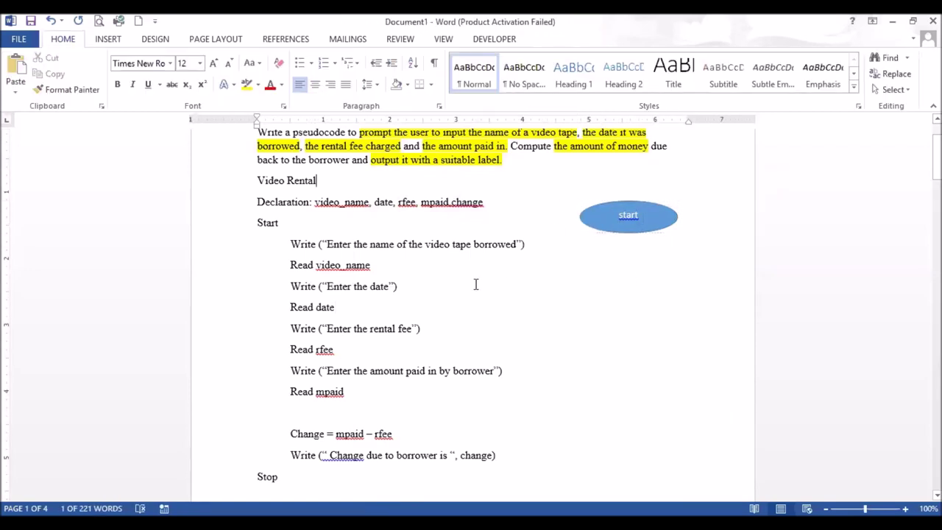
Draw a vertical arrow about 0.45" long pointing down from the bottom of the start oval.
left_click(105, 41)
left_click(192, 92)
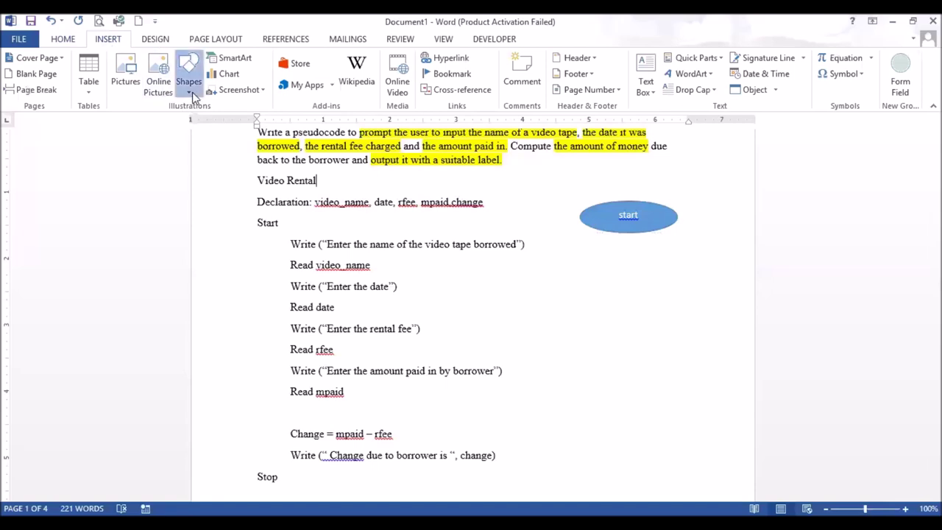
left_click(211, 122)
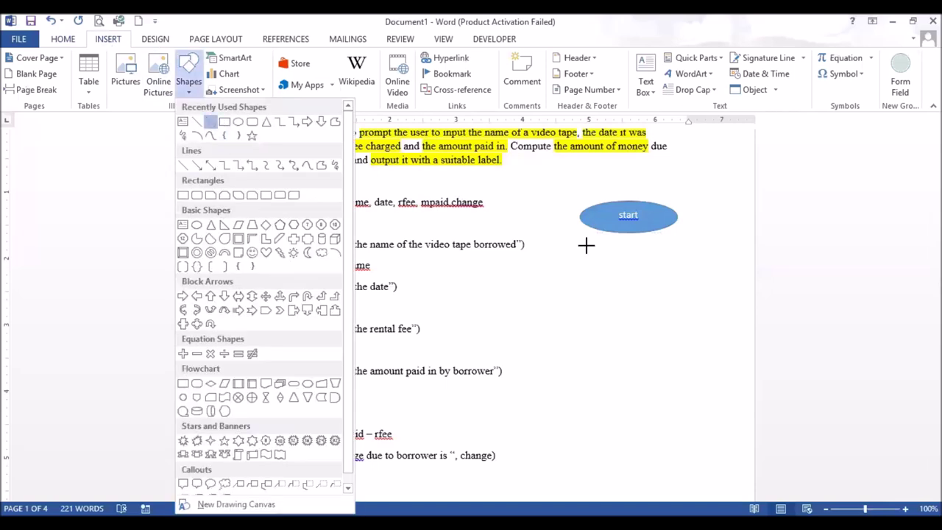
left_click_drag(631, 234, 632, 259)
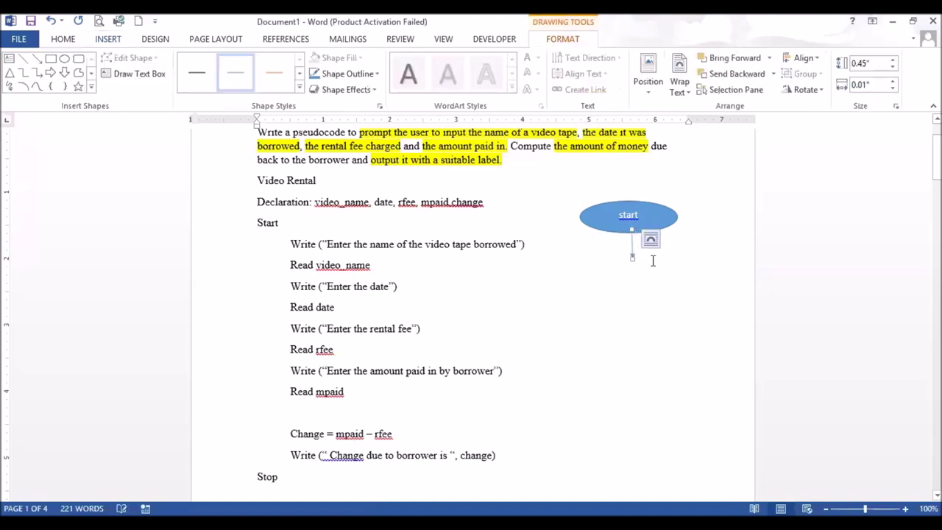
left_click(627, 287)
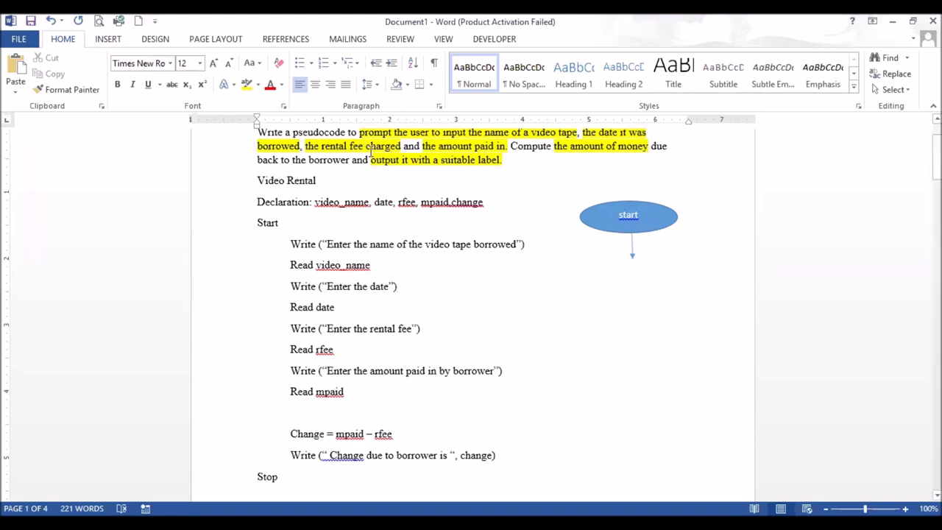
Draw a flowchart data parallelogram about 2.34" wide and 0.87" high, positioned directly under the tip of the start arrow.
left_click(106, 38)
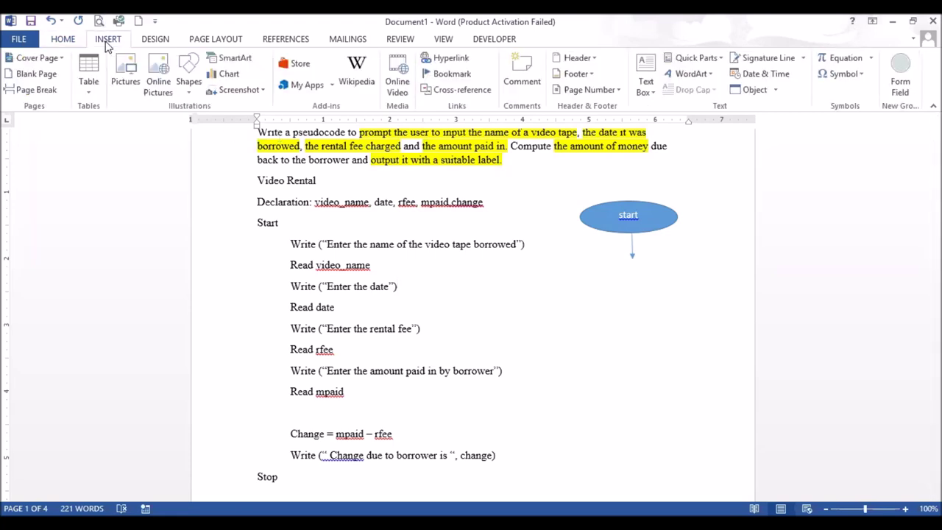
left_click(189, 92)
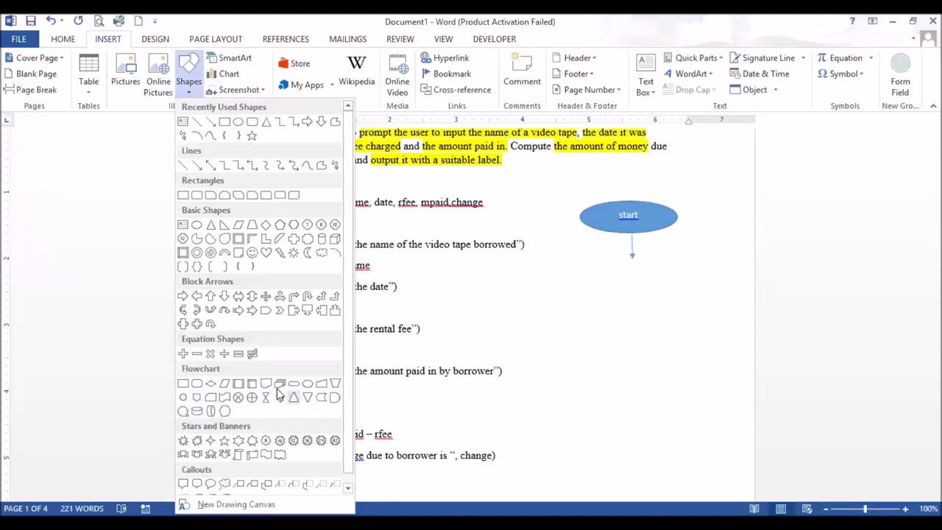
left_click(225, 384)
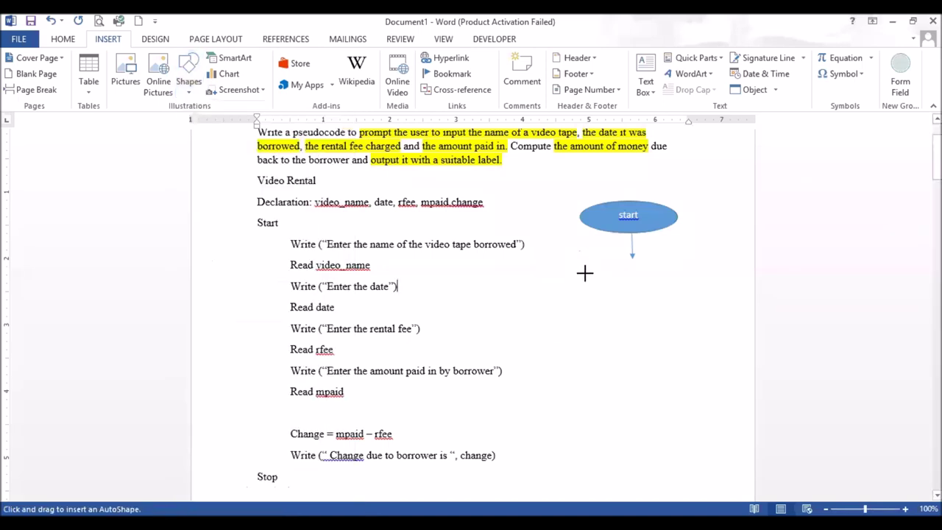
left_click_drag(566, 268, 721, 326)
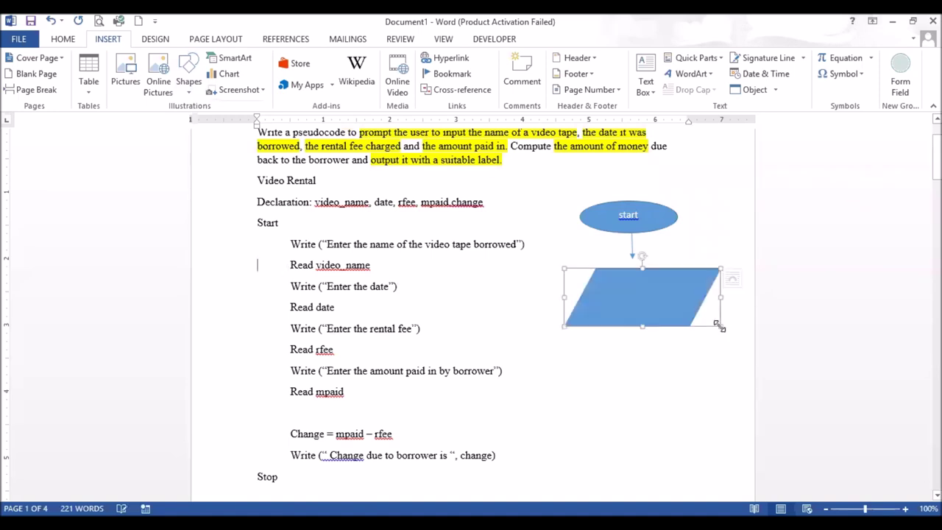
left_click_drag(647, 301, 637, 289)
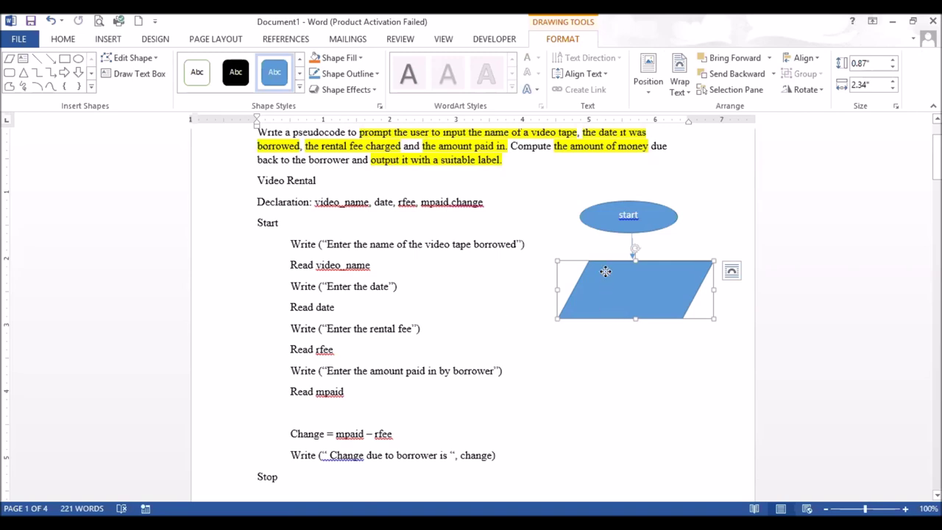
Label the parallelogram with three separate lines: "Read video_name", "Read date" and "Read rfee".
right_click(638, 337)
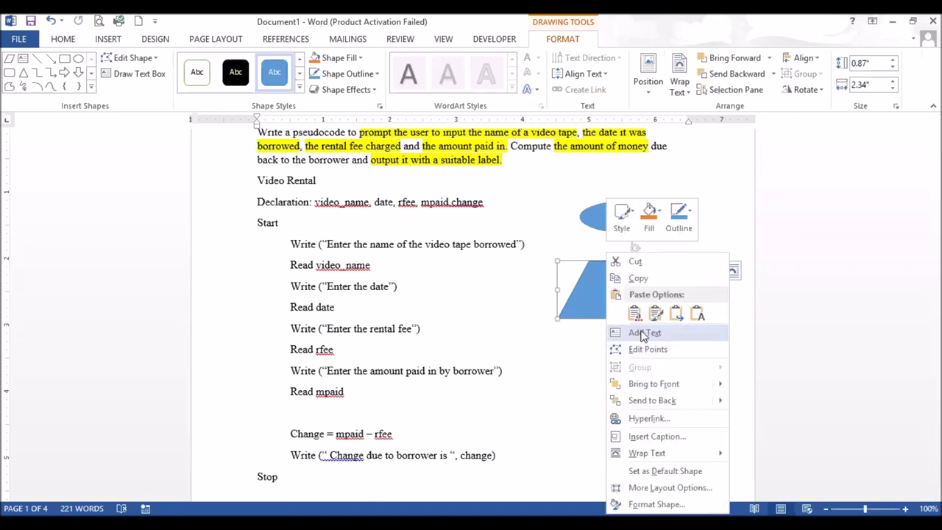
left_click(644, 334)
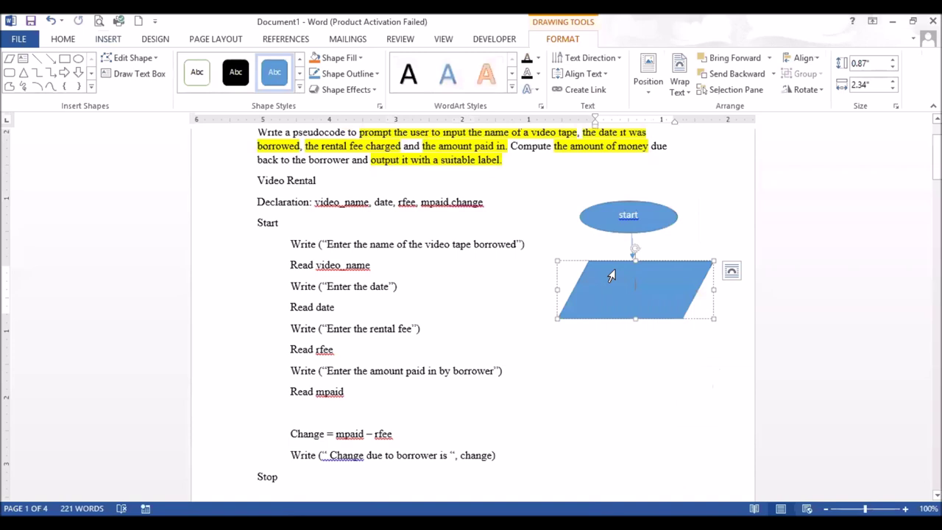
type("Read")
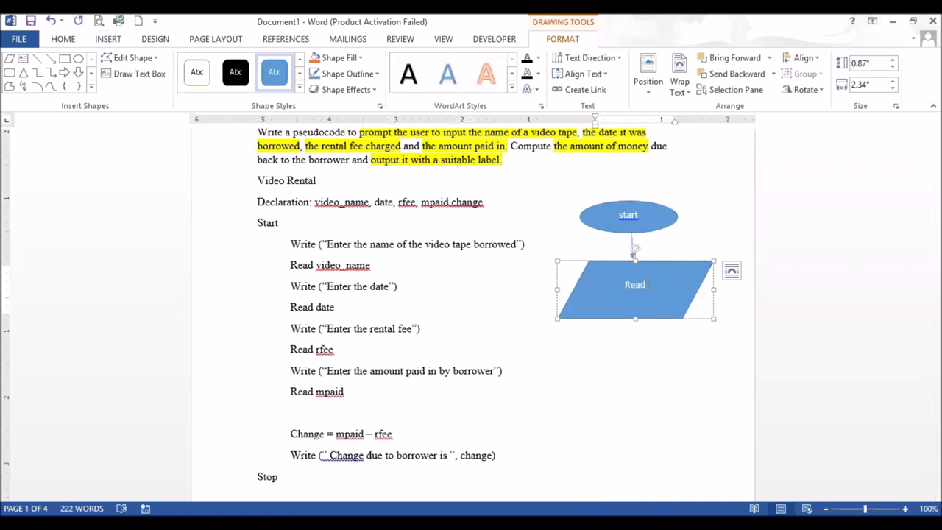
type(" video_name")
key("Return")
type("read")
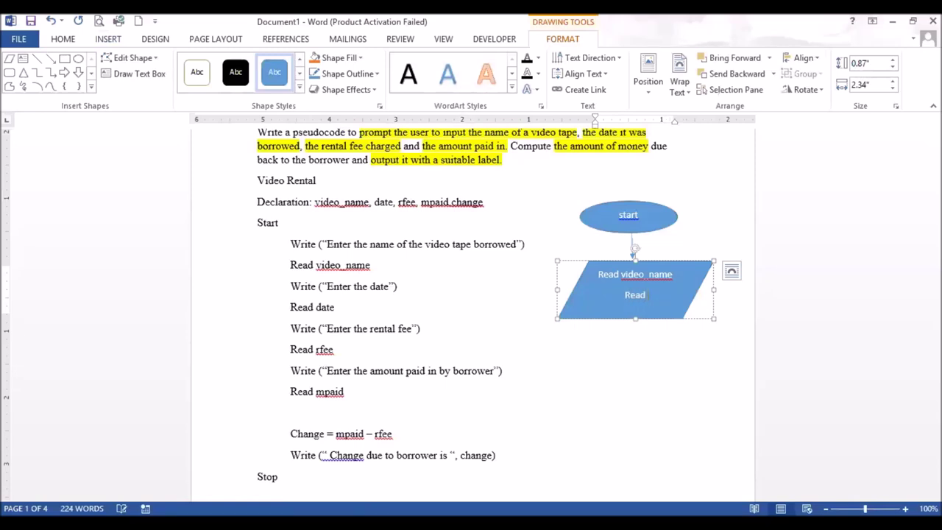
type(" date")
key("Return")
type("read")
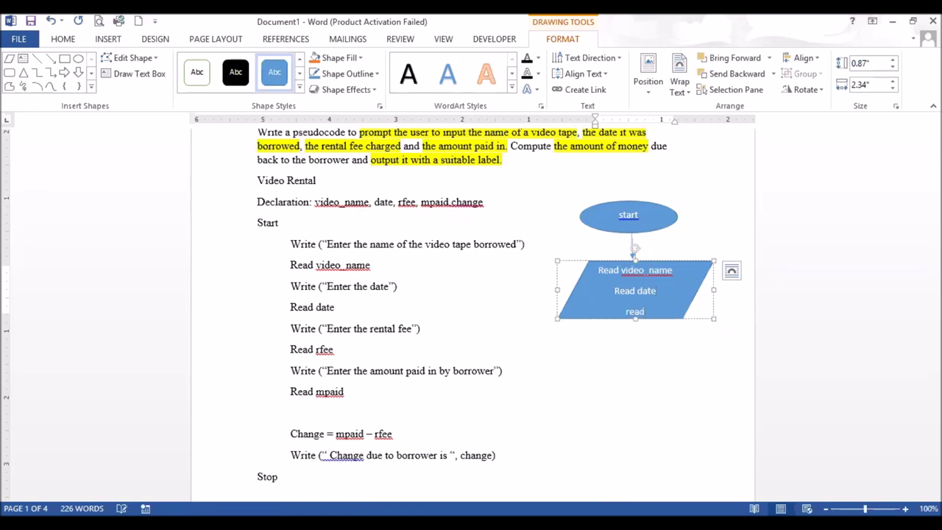
type(" rfee")
Enlarge the parallelogram to about 1.12" high and add "Read mpaid" as its fourth line.
left_click(633, 321)
left_click_drag(633, 321, 634, 336)
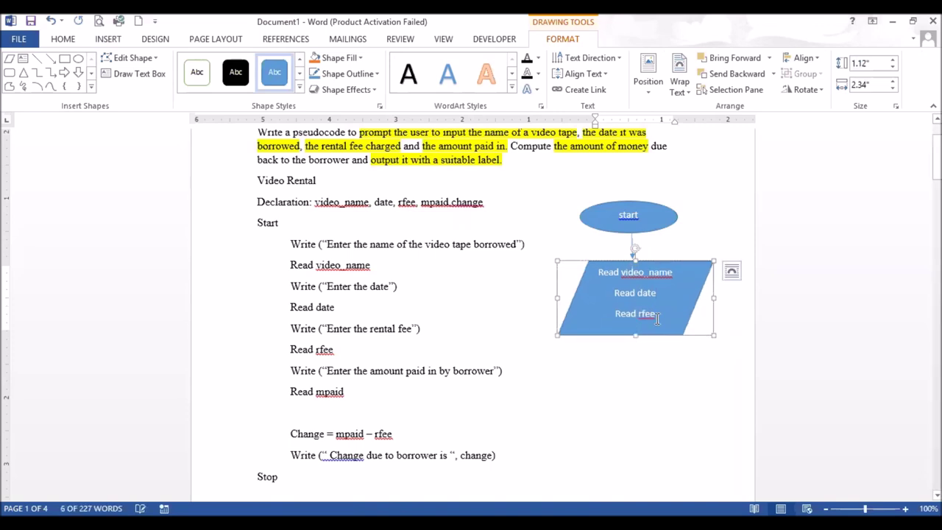
left_click(661, 315)
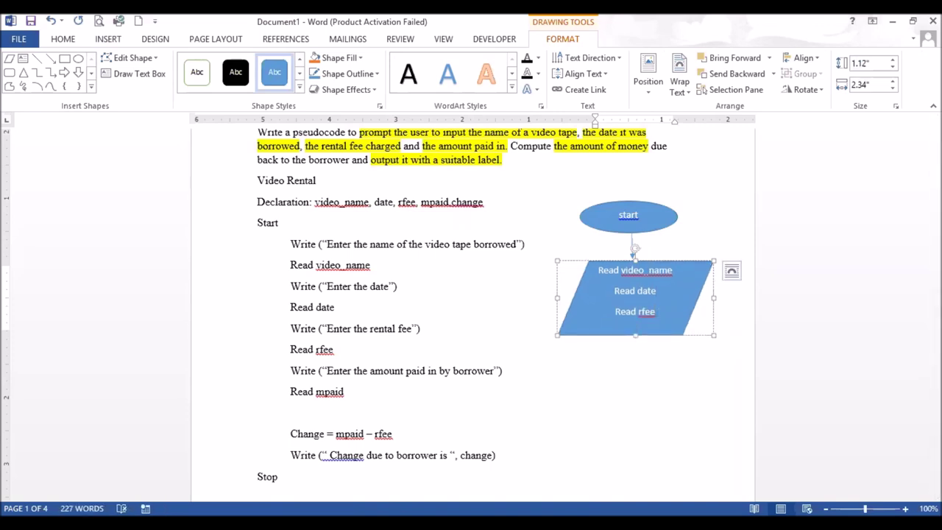
type("-")
type(" mpaid")
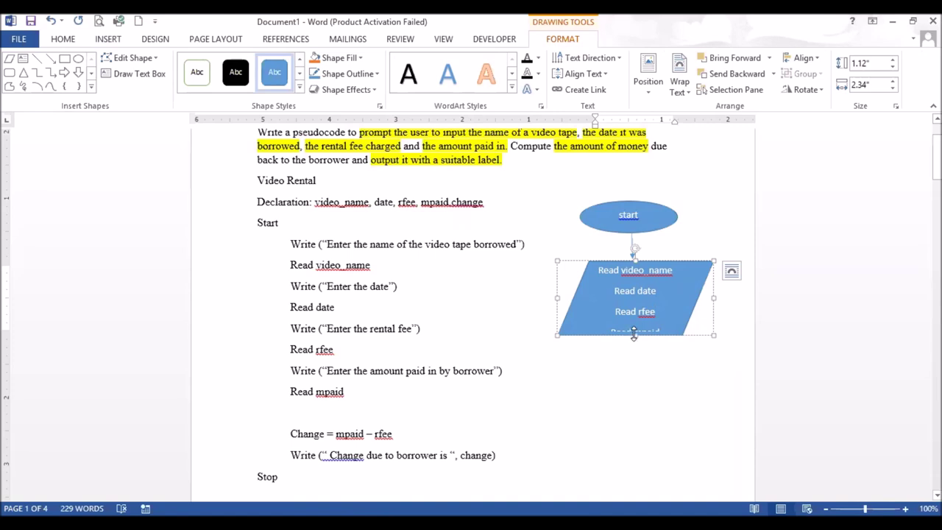
Draw a downward arrow about 0.8" long from the parallelogram and a rectangle about 2.41" wide and 0.78" high at its tip.
left_click(618, 351)
left_click_drag(618, 351, 620, 404)
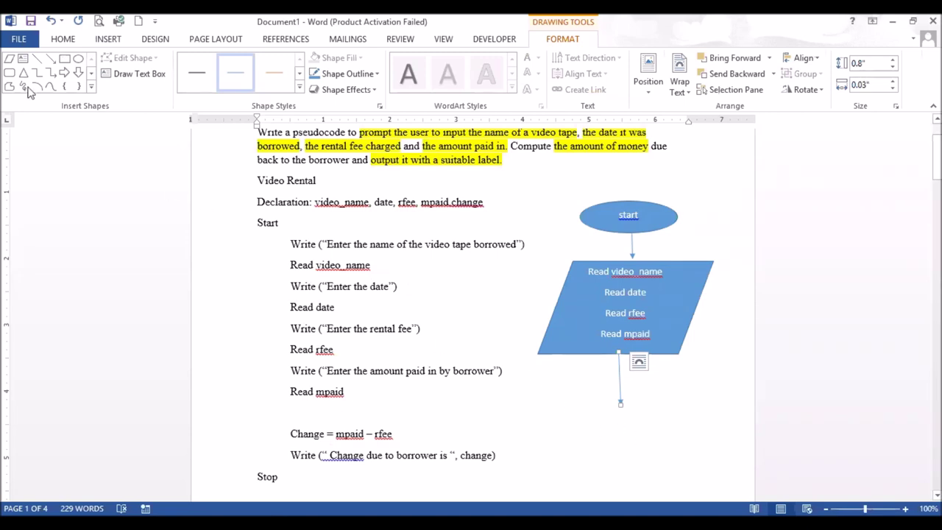
left_click(63, 61)
left_click_drag(540, 406, 700, 459)
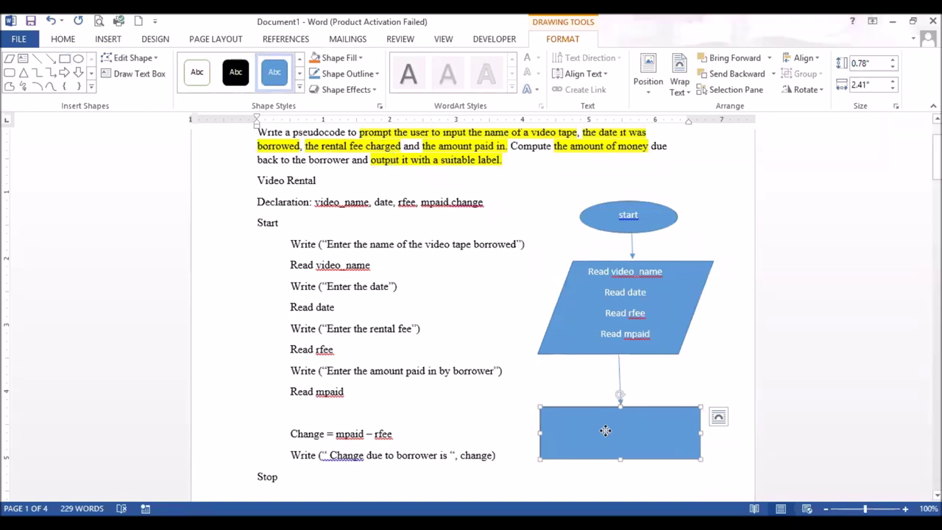
Label the rectangle with the calculation "Change = mpaid -rfee".
right_click(605, 431)
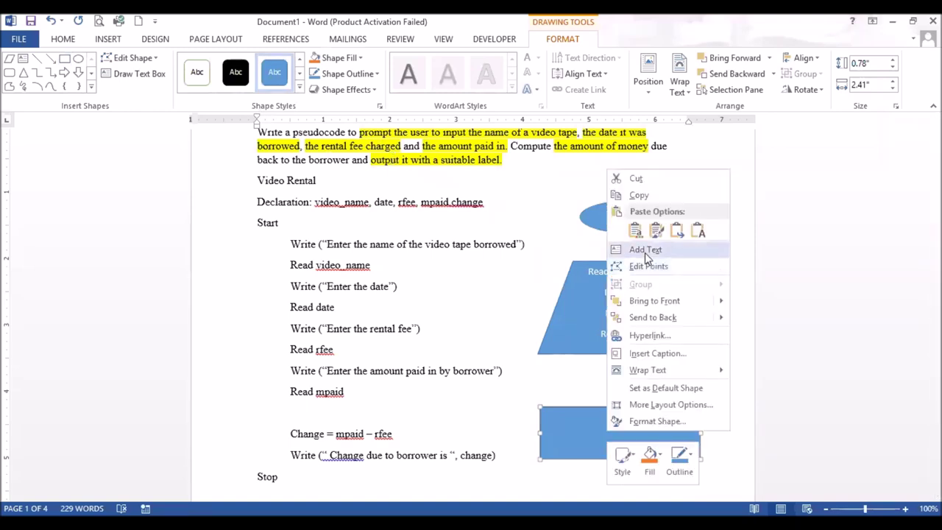
left_click(644, 250)
type("change")
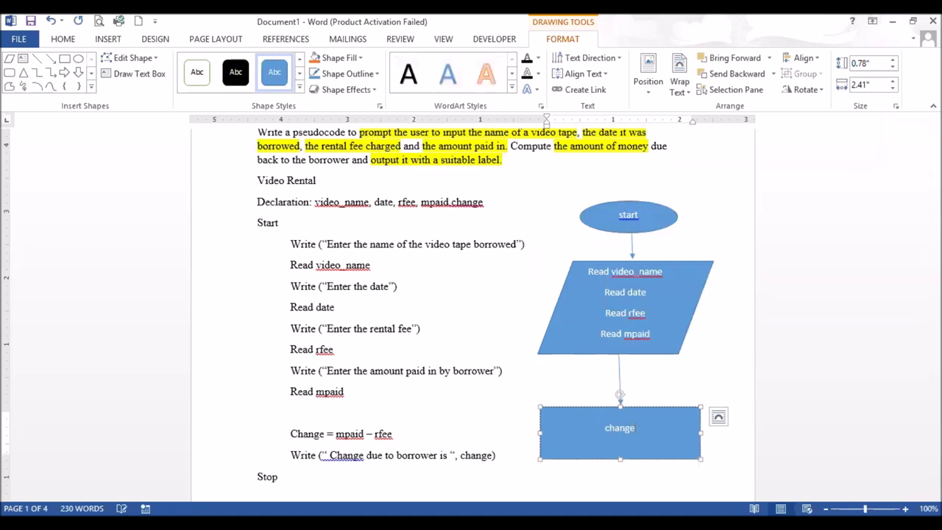
type(" = mpaid")
type("-rf")
key("BackSpace")
key("BackSpace")
type("rfee")
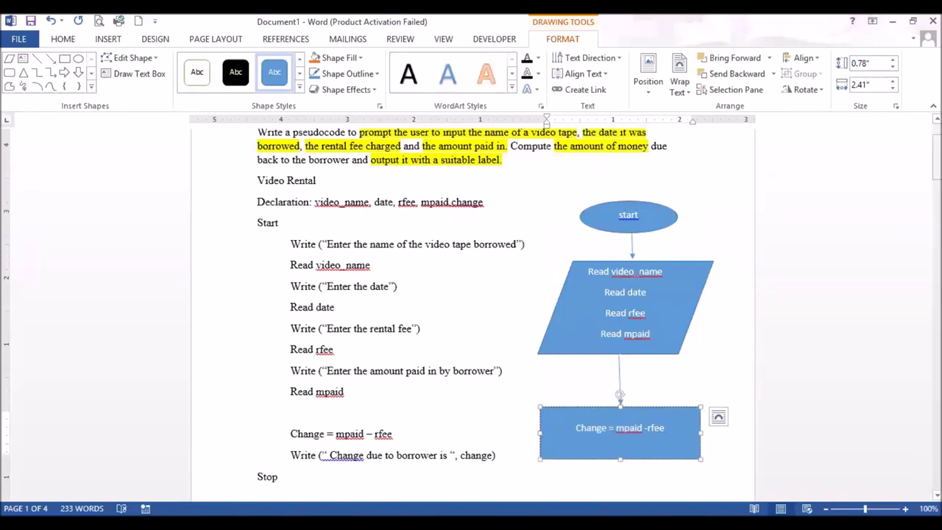
Draw a downward arrow about 0.75" long from the rectangle and a parallelogram about 2.87" wide and 0.94" high beneath it.
scroll(579, 280, "down", 3)
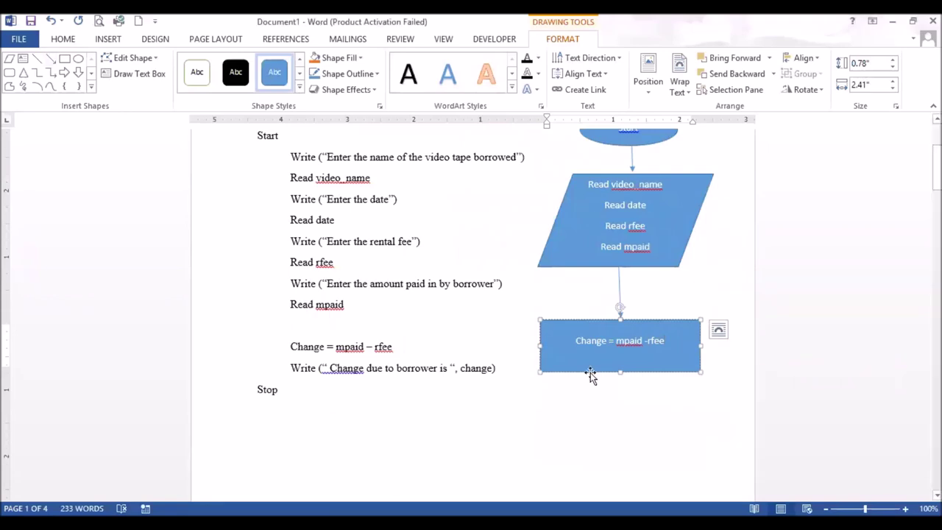
left_click(50, 58)
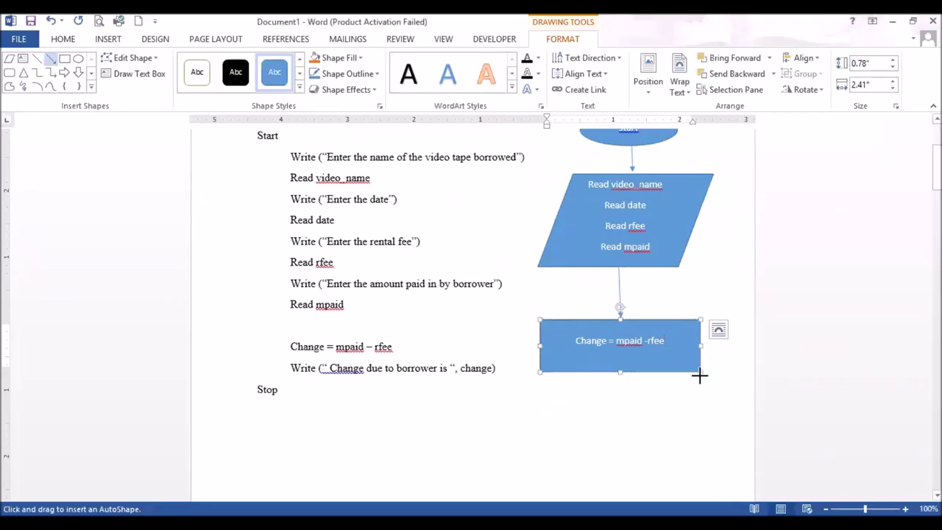
left_click_drag(620, 372, 621, 413)
left_click(9, 58)
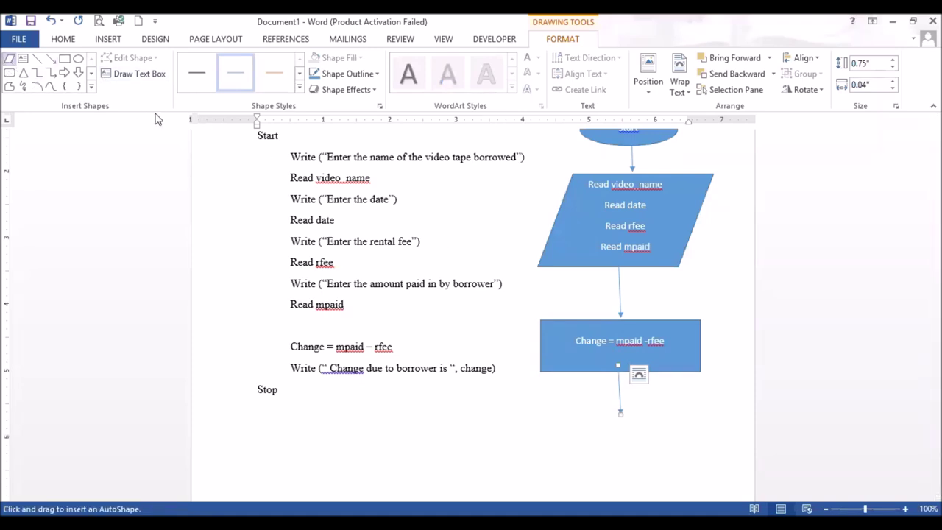
mouse_move(543, 423)
left_mouse_down()
mouse_move(704, 395)
mouse_move(725, 256)
mouse_move(699, 265)
left_mouse_up()
left_click_drag(641, 251, 616, 248)
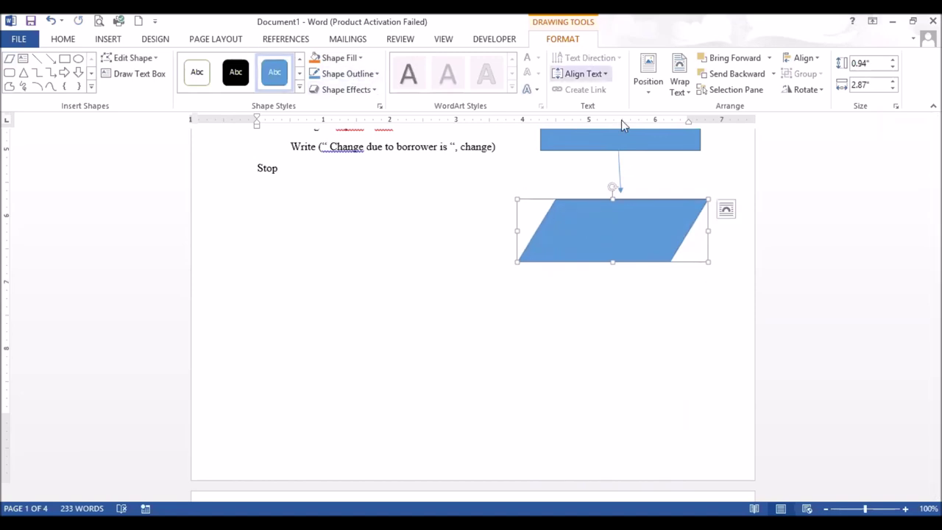
Label the second parallelogram with the text "Output change".
right_click(591, 228)
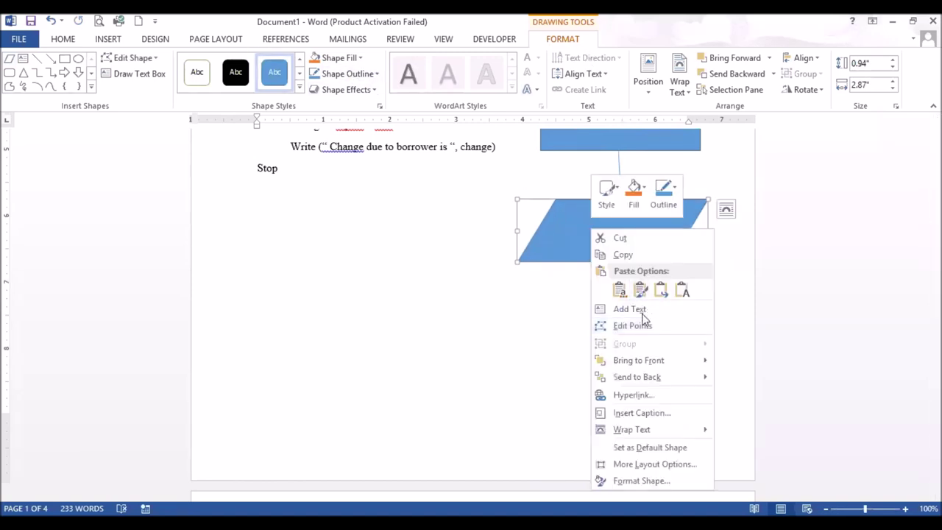
left_click(629, 309)
type("o")
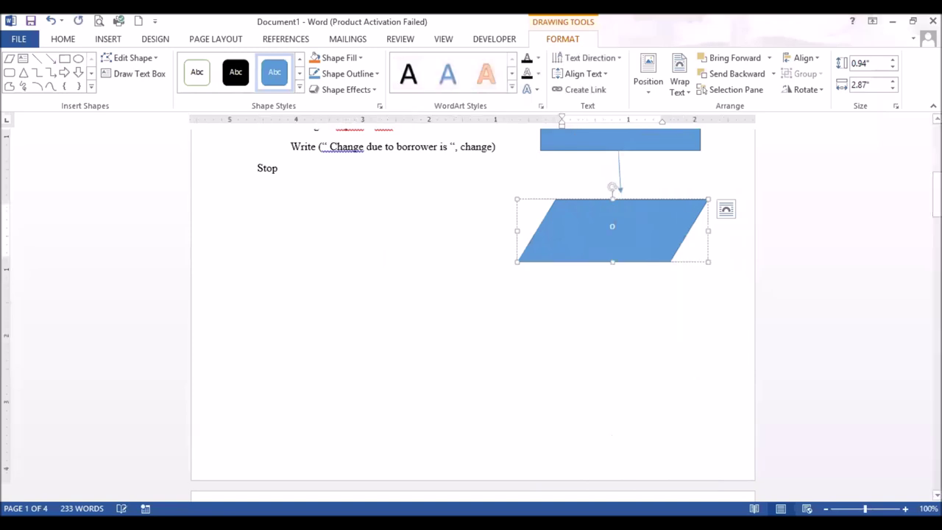
type("uptpuchan")
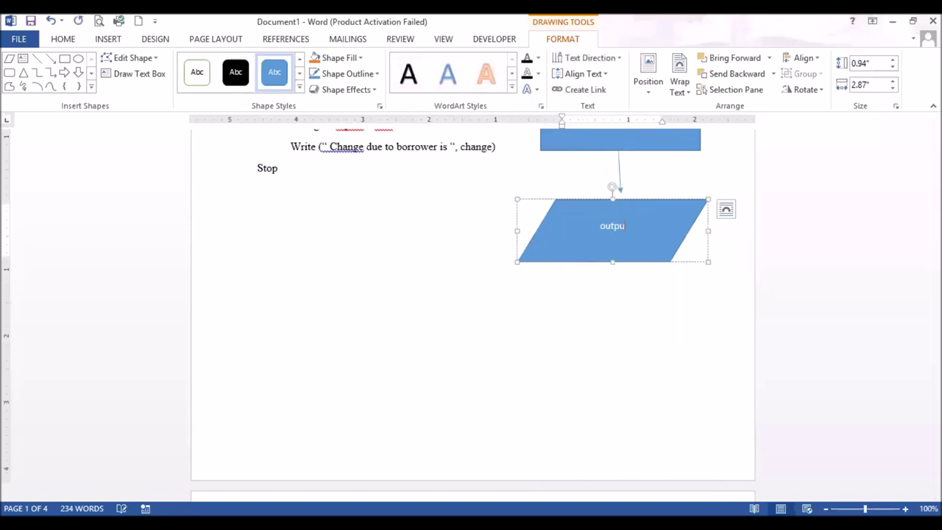
key("BackSpace")
key("BackSpace")
key("BackSpace")
key("BackSpace")
key("BackSpace")
type("ut chnage")
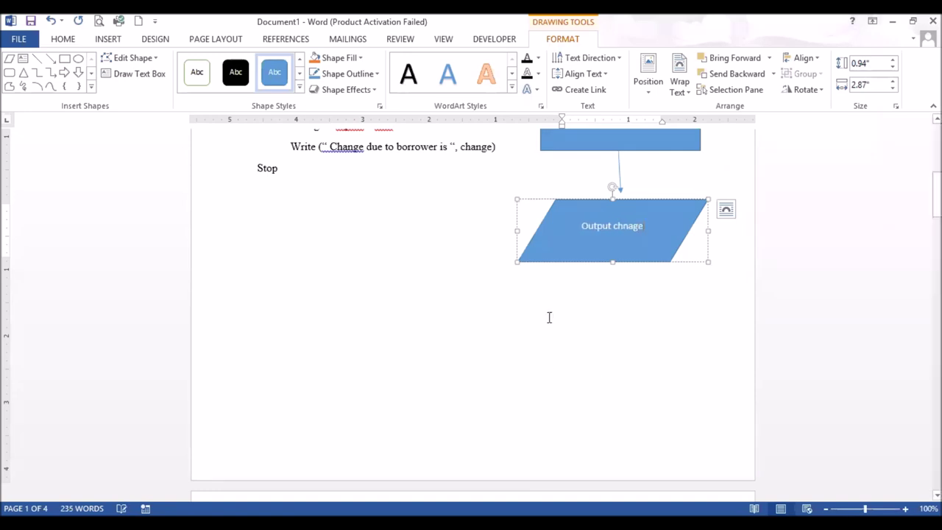
key("BackSpace")
key("BackSpace")
key("BackSpace")
key("BackSpace")
type("ange")
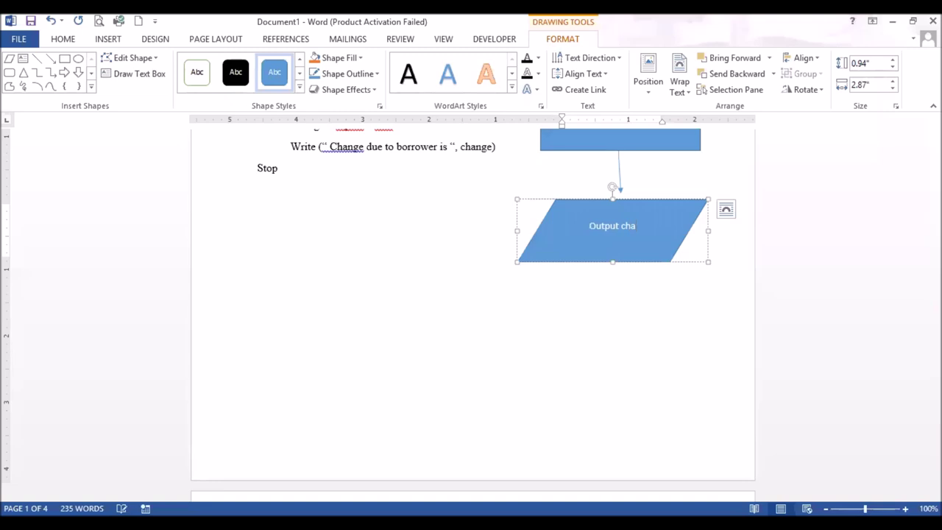
Draw a downward arrow about 0.68" long from the output parallelogram and an oval about 2.25" wide and 0.64" high below it.
left_click(52, 60)
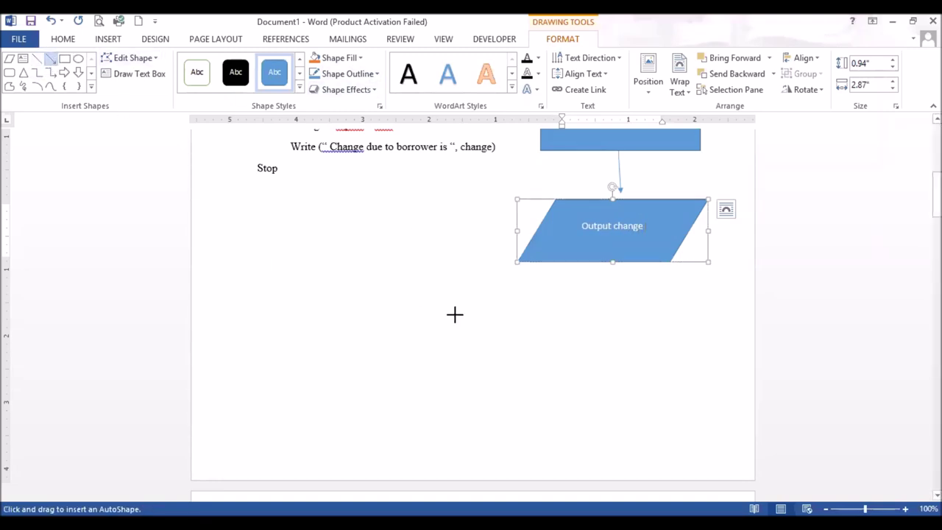
left_click_drag(611, 256, 613, 296)
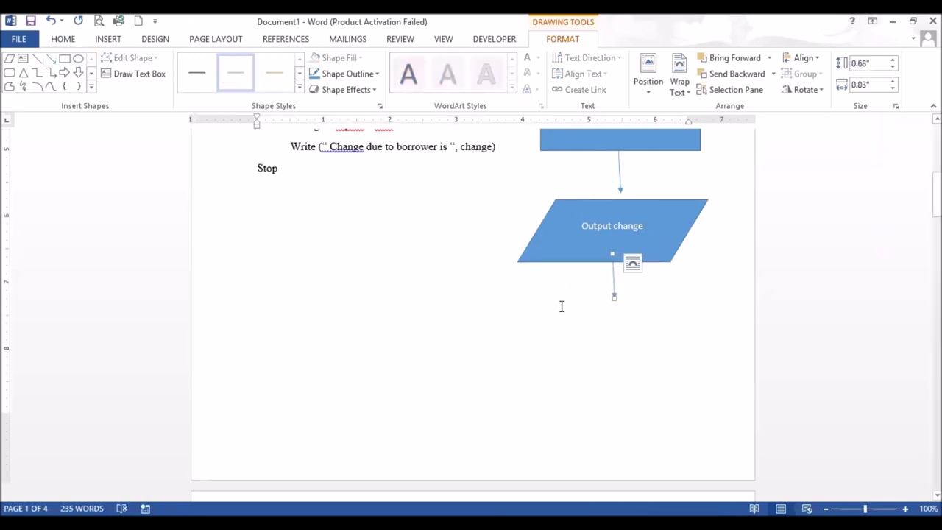
left_click(78, 59)
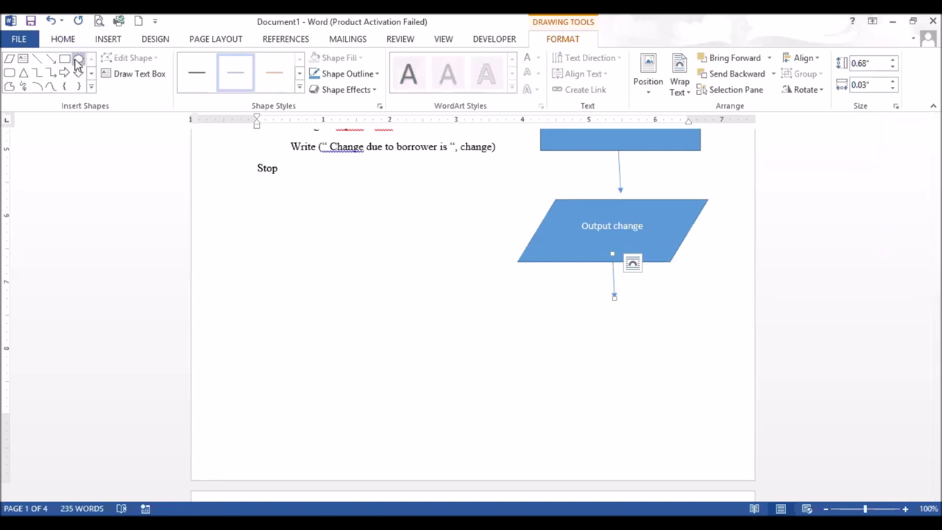
left_click_drag(525, 304, 673, 344)
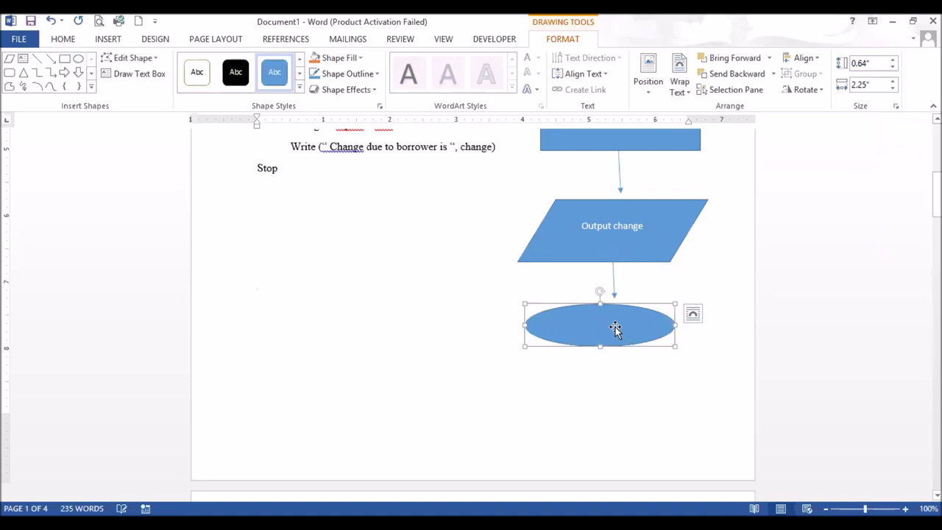
Label the final oval with the text "stop" and leave the shape.
right_click(616, 326)
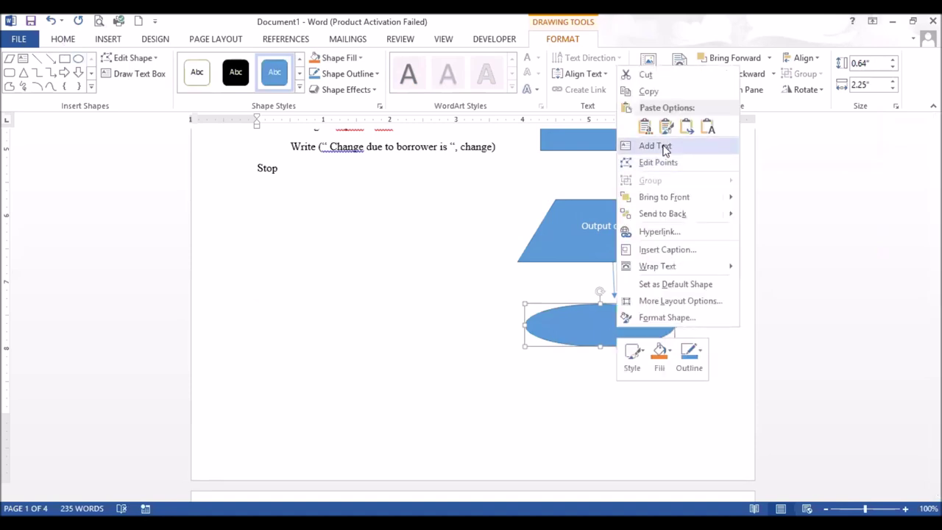
left_click(655, 145)
type("stop")
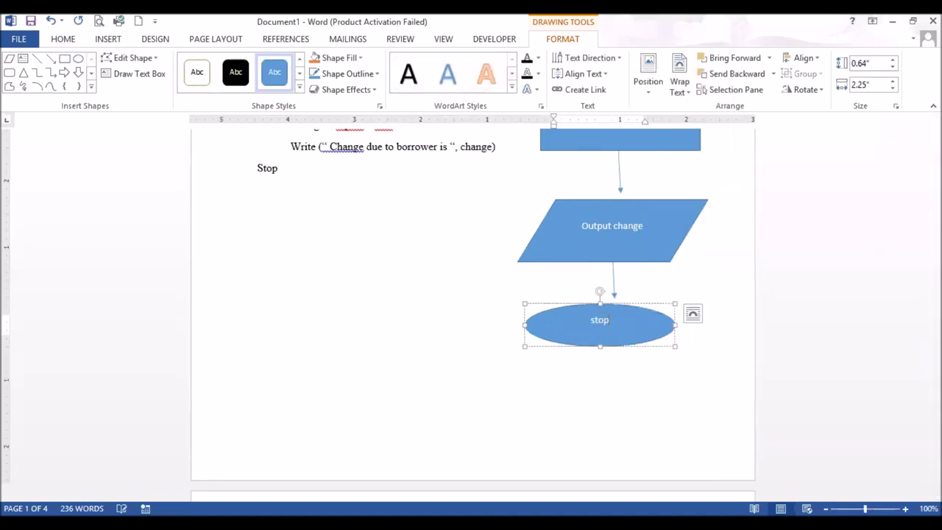
left_click(464, 290)
scroll(783, 334, "down", 4)
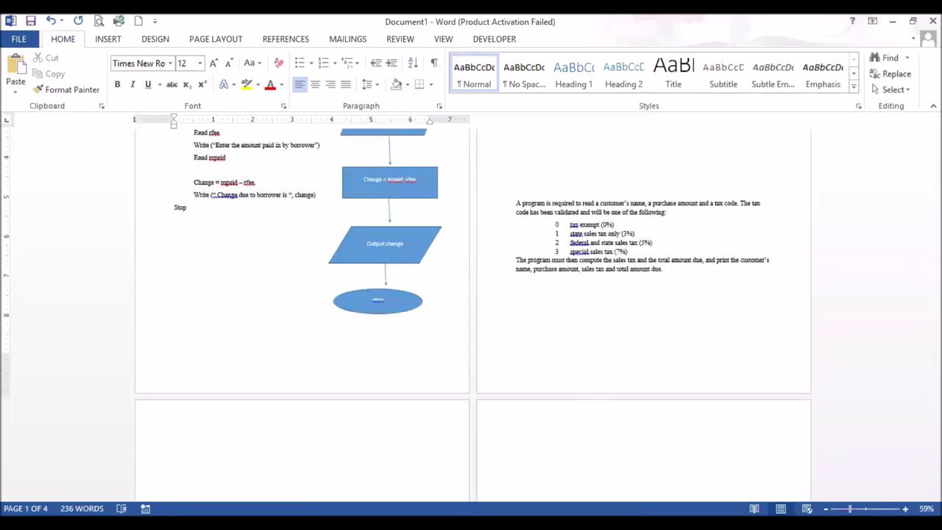
scroll(511, 315, "up", 1)
left_click_drag(936, 323, 936, 282)
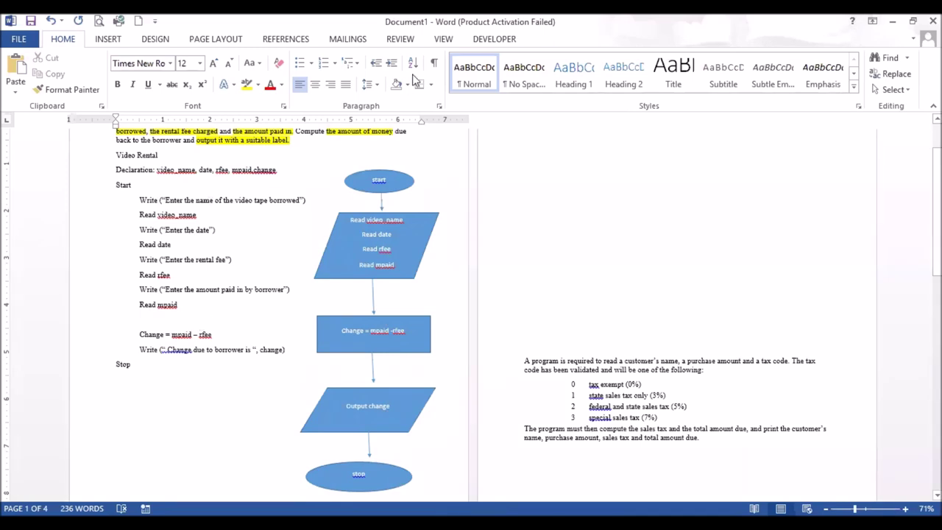
Highlight "customer's name", "purchase amount" and "tax code." in yellow in the sales tax task on page 2.
scroll(413, 73, "up", 3)
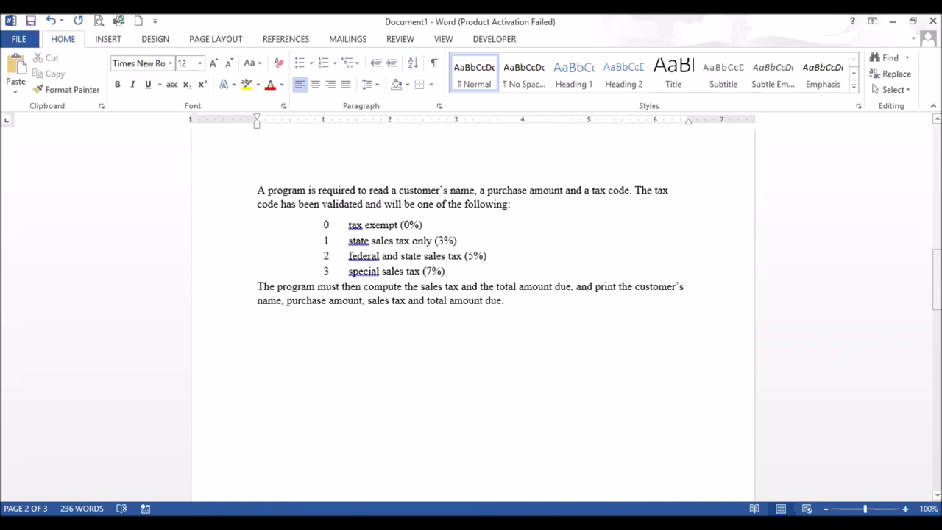
scroll(471, 294, "up", 1)
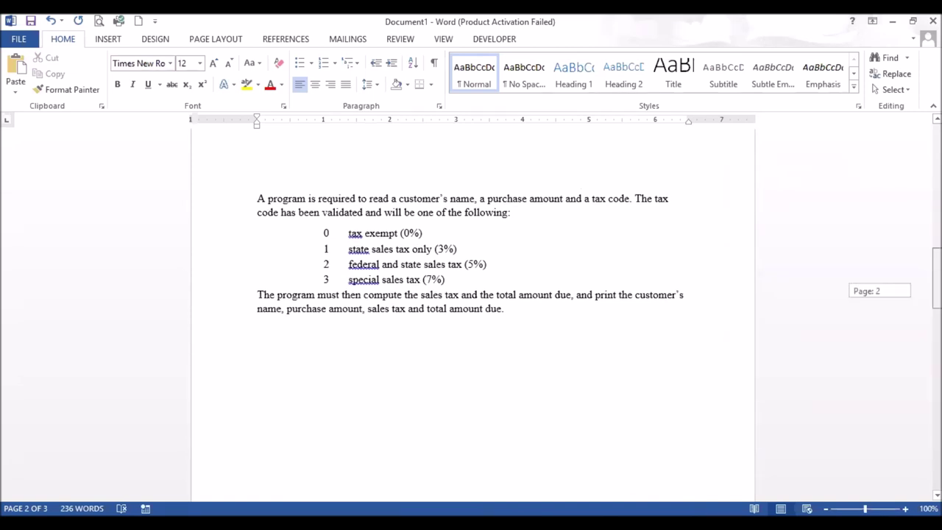
scroll(471, 295, "up", 2)
scroll(471, 295, "down", 4)
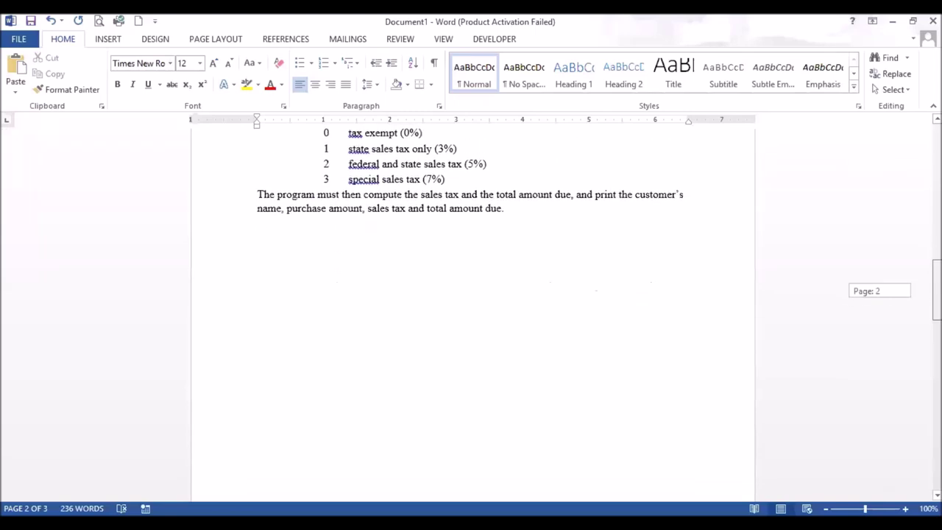
scroll(688, 308, "up", 2)
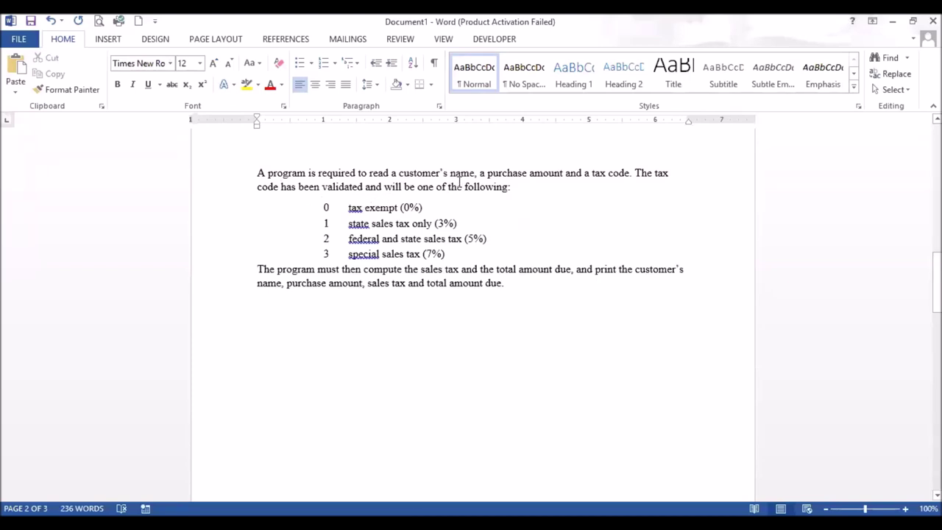
left_click(247, 86)
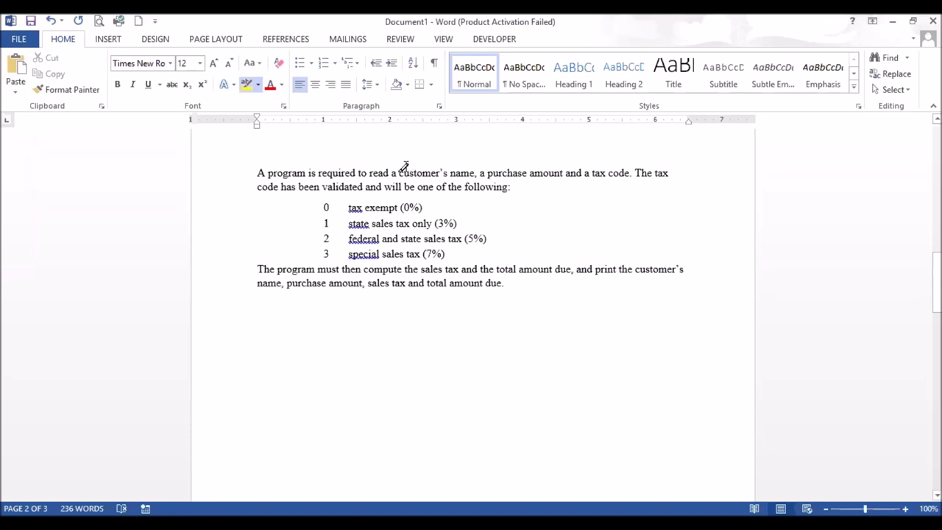
left_click_drag(398, 172, 637, 173)
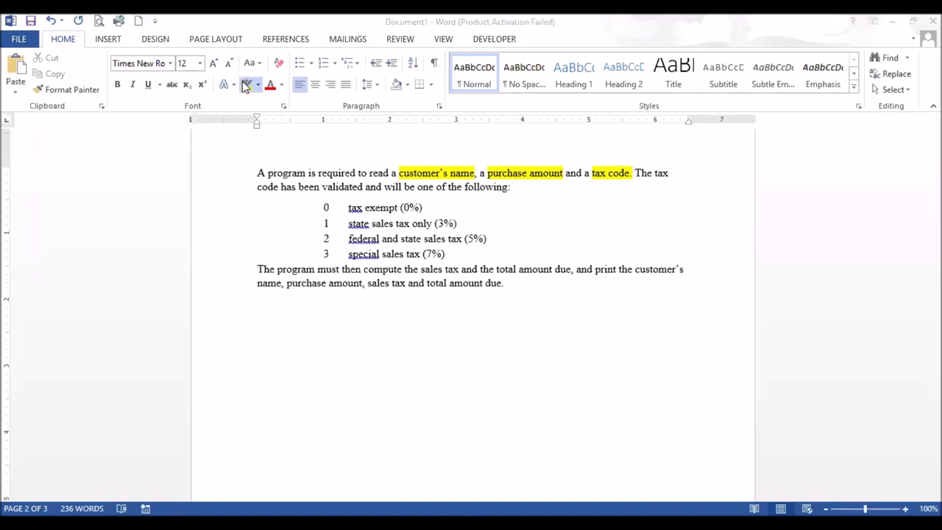
Reduce the left indent of the numbered tax code list (0 to 3) in the sales tax task.
left_click(247, 85)
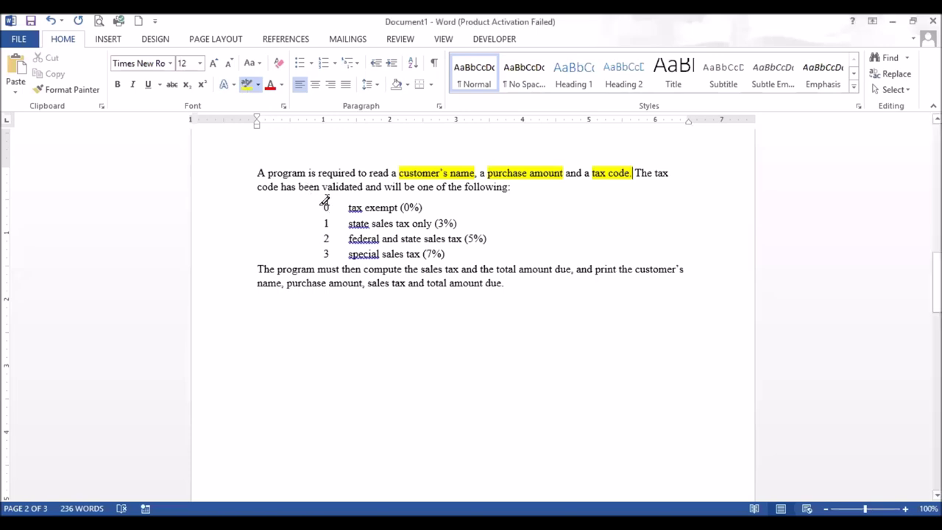
left_click(327, 208)
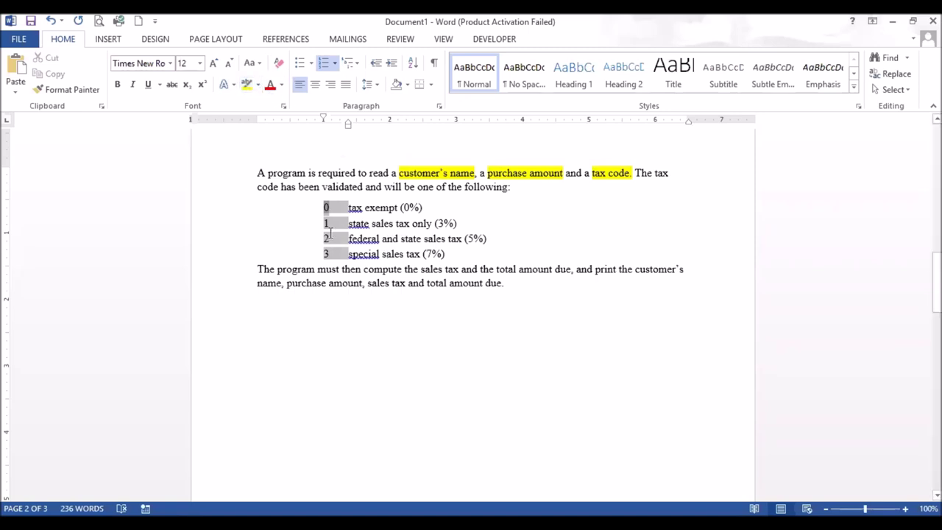
left_click(350, 239)
left_click(327, 208)
left_click_drag(327, 208, 302, 209)
Highlight "compute the sales tax", "the total amount due" and "print the customer's name, purchase amount, sales tax and total amount due." in yellow.
mouse_move(364, 269)
left_mouse_down()
mouse_move(643, 269)
mouse_move(641, 281)
mouse_move(582, 290)
left_mouse_up()
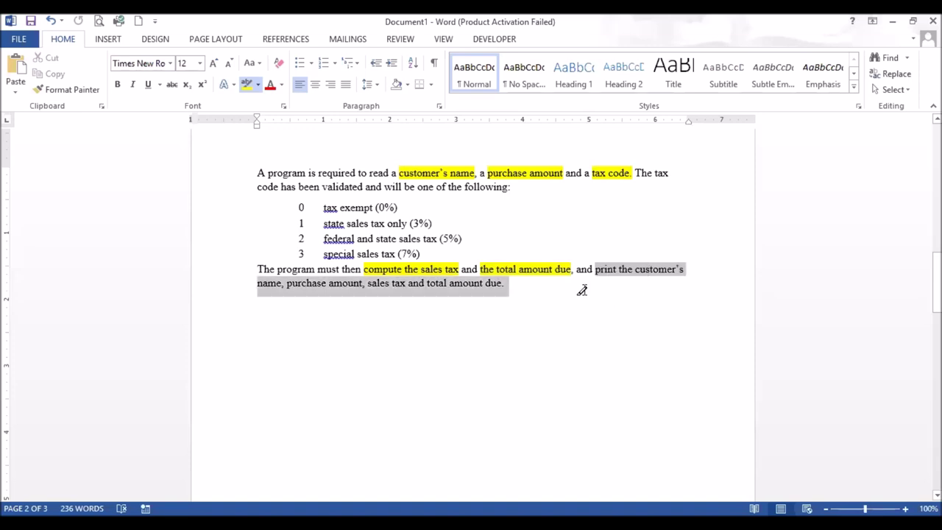
left_click_drag(583, 290, 583, 290)
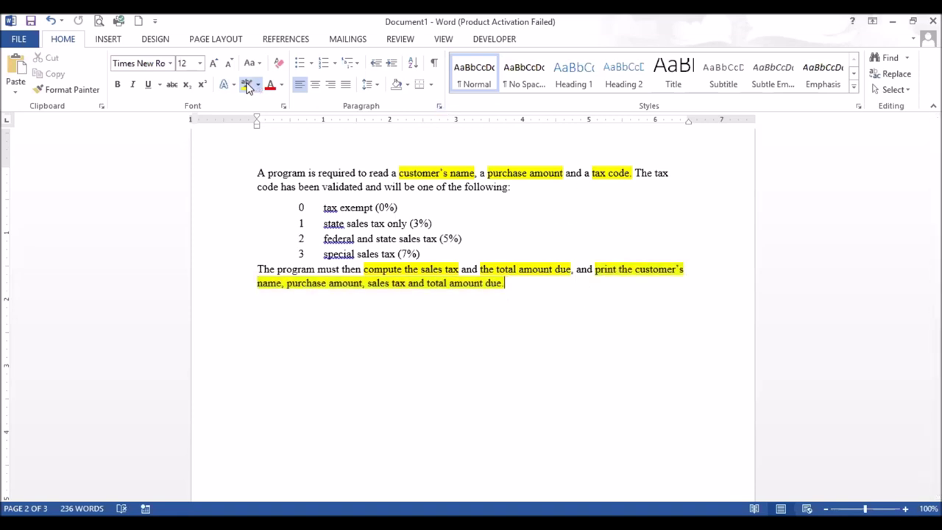
left_click(248, 85)
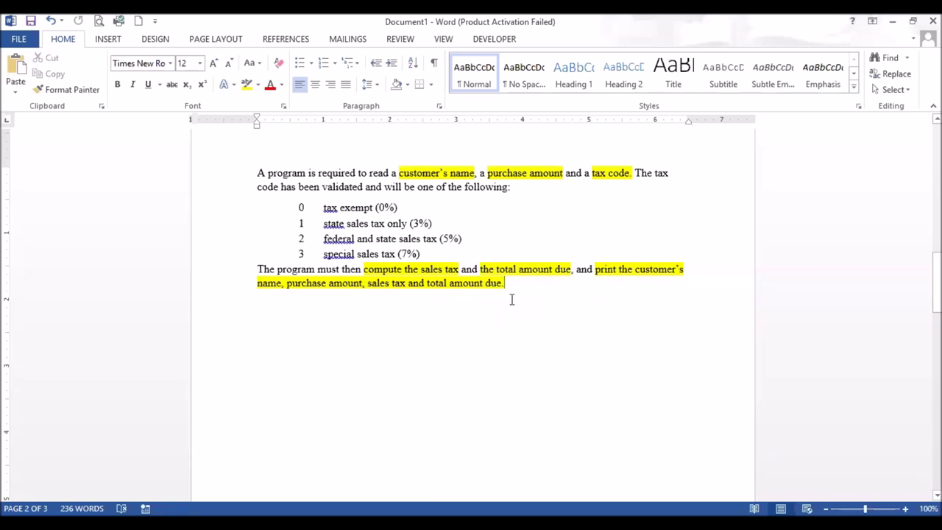
Add the title line "Sales Tax" below the task text.
key("Return")
key("Return")
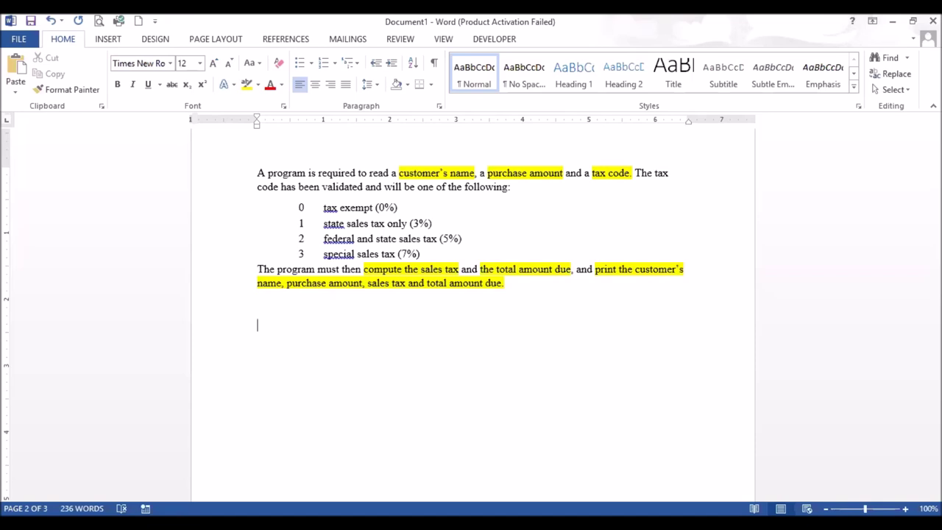
key("BackSpace")
type("Slaes")
key("BackSpace")
key("BackSpace")
key("BackSpace")
key("BackSpace")
type("ales Tax")
key("Return")
Begin the variable list under the title with the label "Declaration:".
type("Dec")
key("BackSpace")
key("BackSpace")
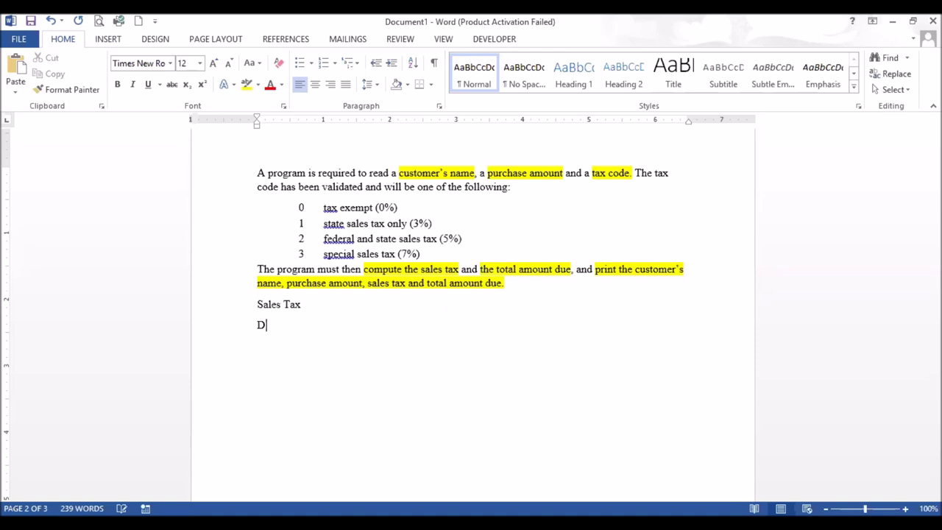
type("ec")
type("l")
key("BackSpace")
type("laration:")
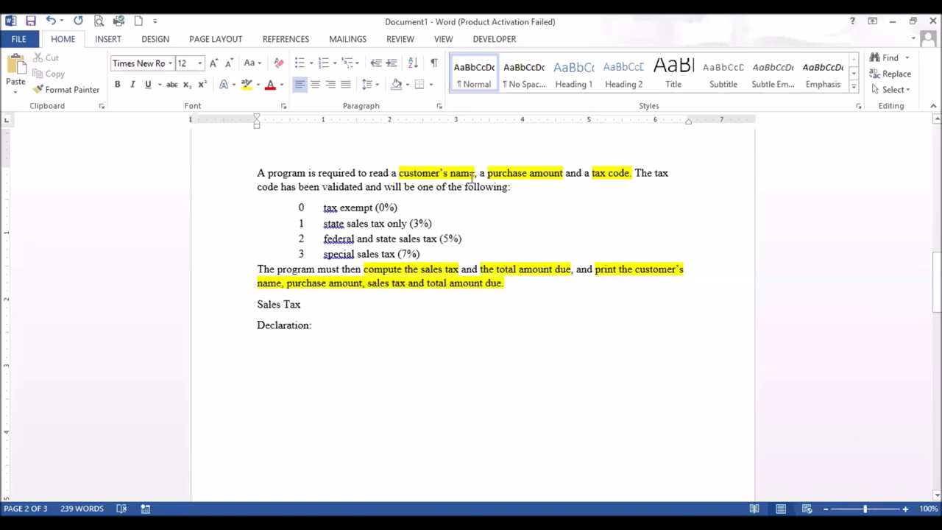
List the variables cname, pamt, tc, stax and tamt after the declaration label and start a new line.
type("cname, ")
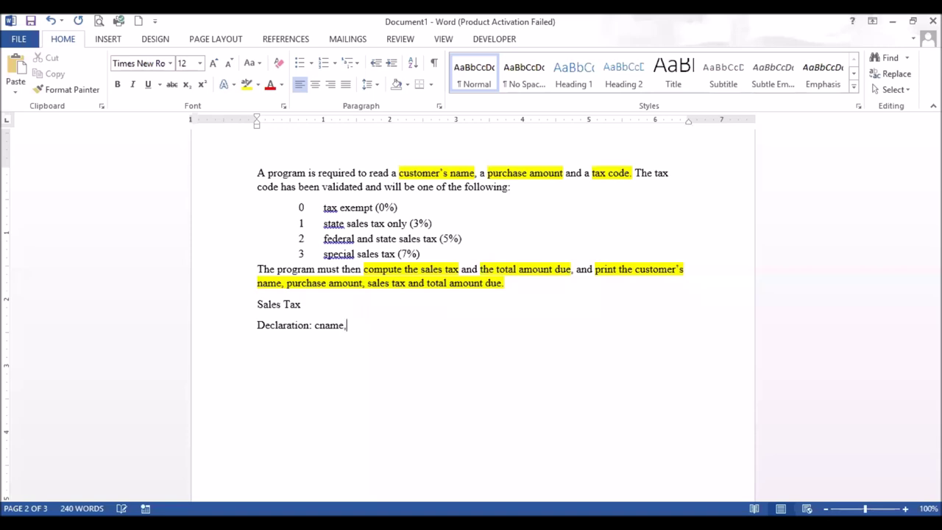
type("pamt, ")
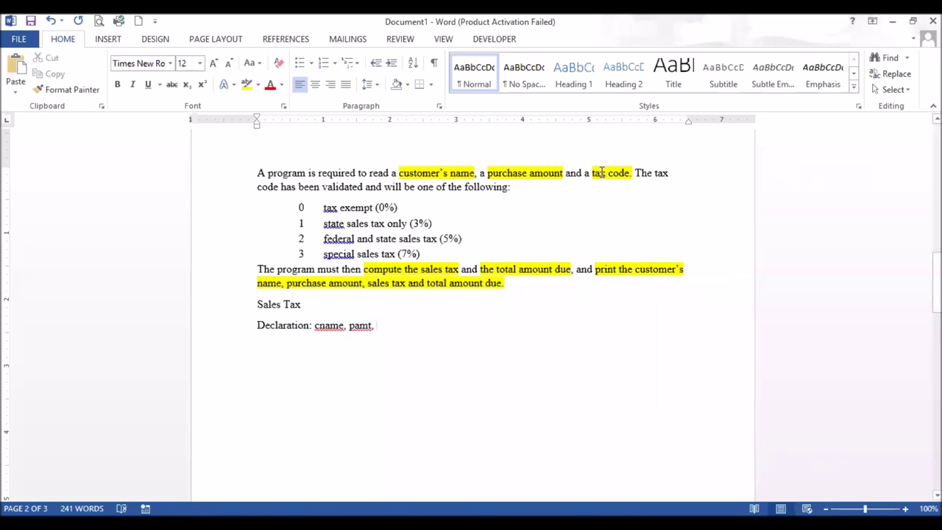
type("tc,")
type("stax")
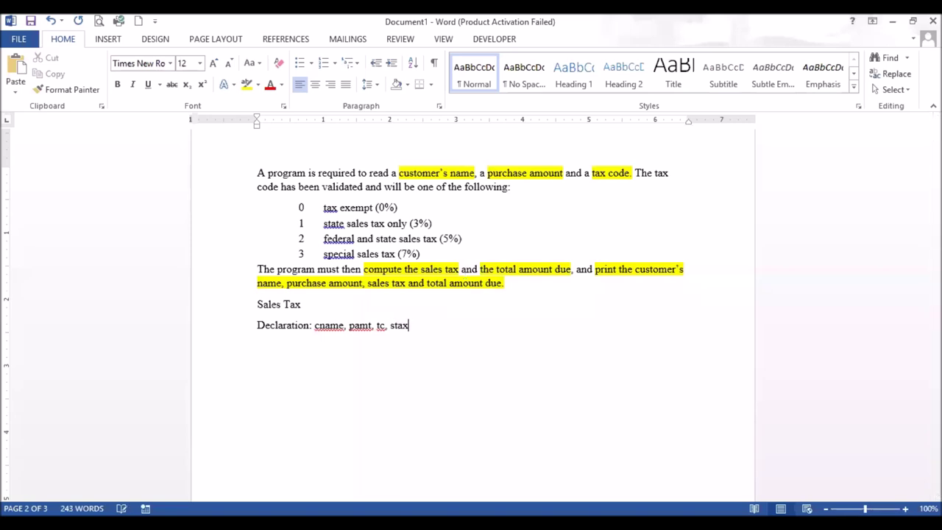
type(",")
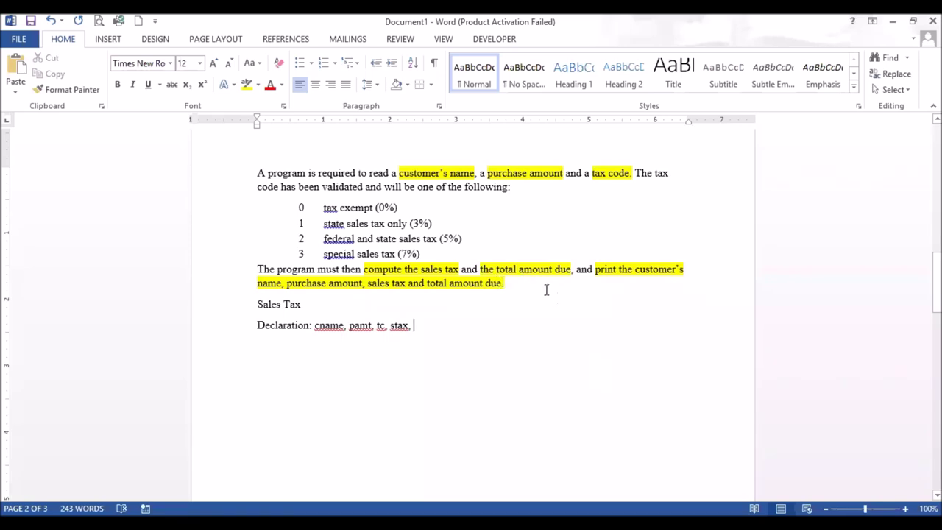
type("tamt")
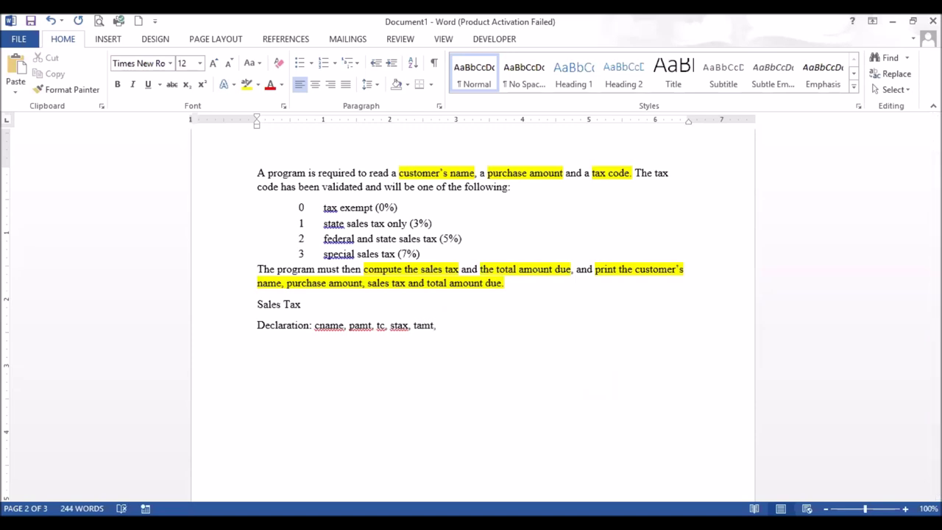
type(",")
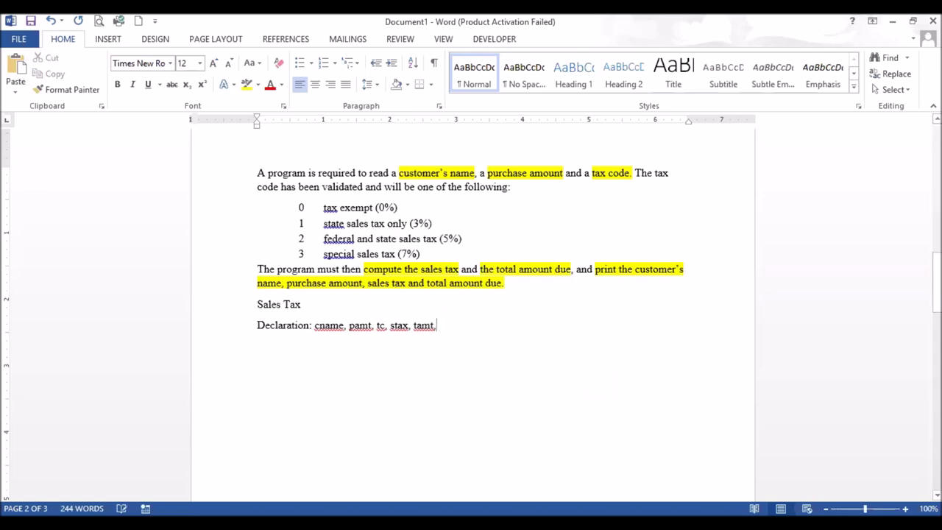
key("BackSpace")
key("BackSpace")
key("Return")
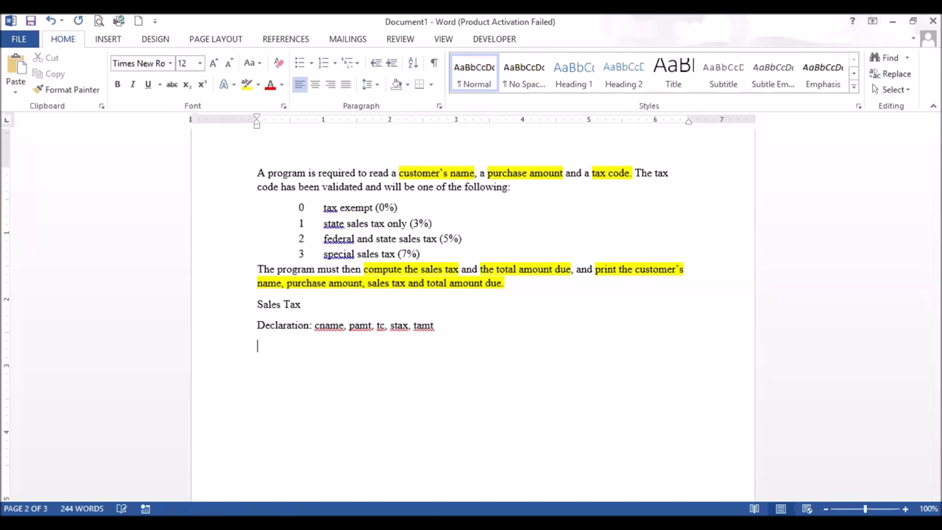
Add the lines "Start" and "Stop" below the declaration, with an empty line between them for the pseudocode body.
type("start")
key("Return")
type("stop")
key("Up")
key("Return")
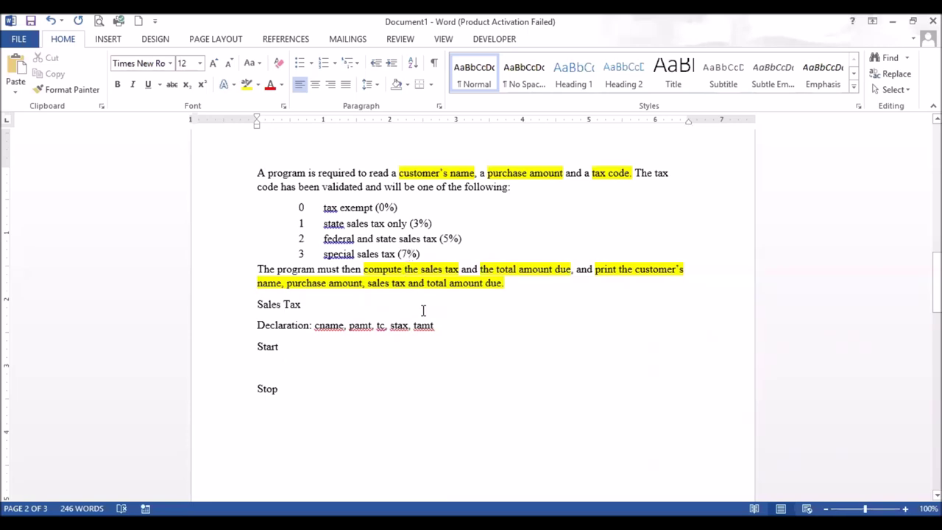
Write the indented prompt Write (" Enter Customers name") between Start and Stop.
type("Wr")
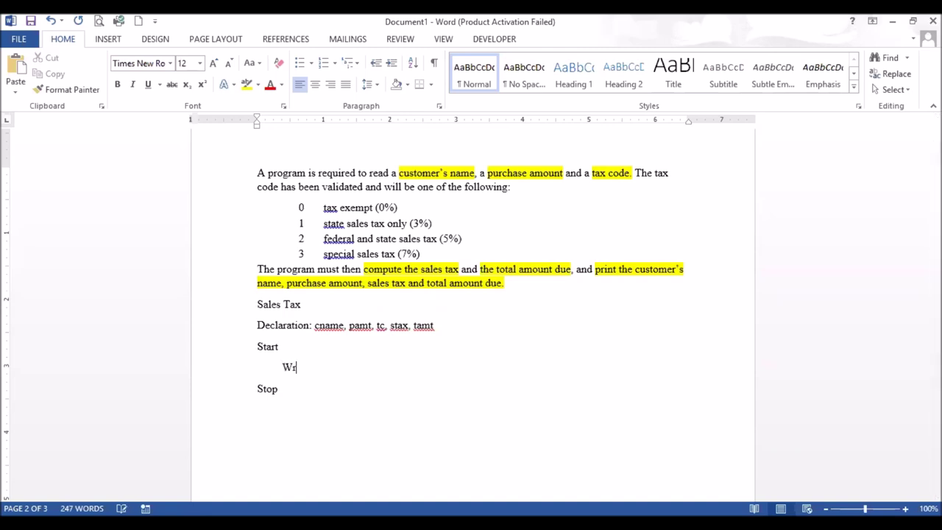
type("ite ")
type("\"")
type("(\"")
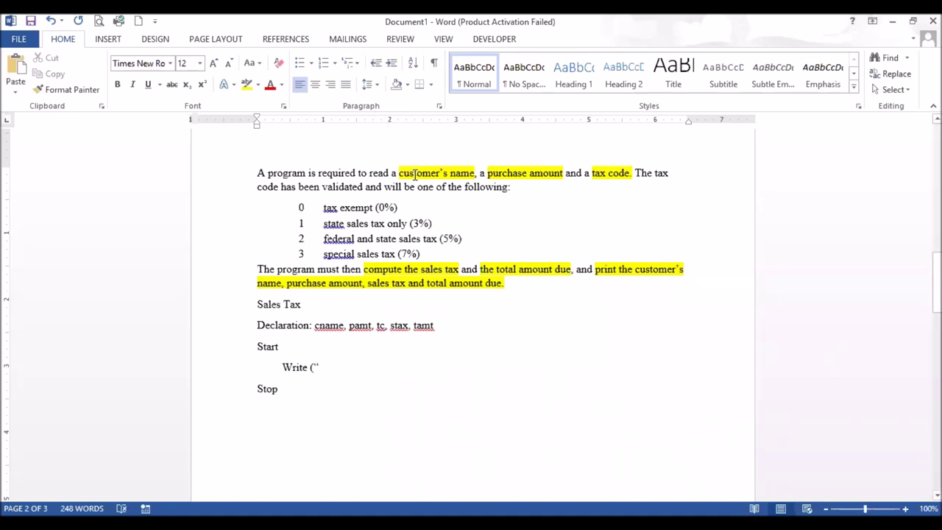
type(" Enter")
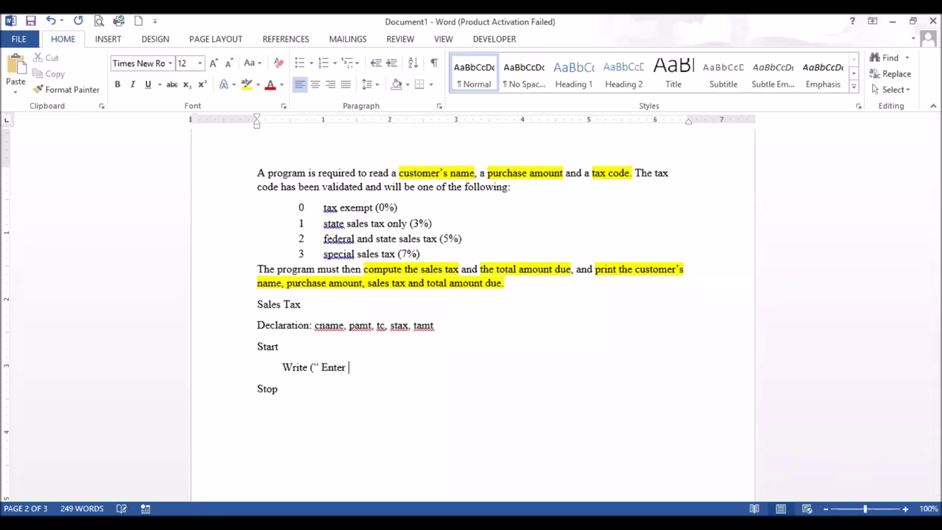
type(" Cust")
type("omers name")
type("\"")
type(")")
key("Return")
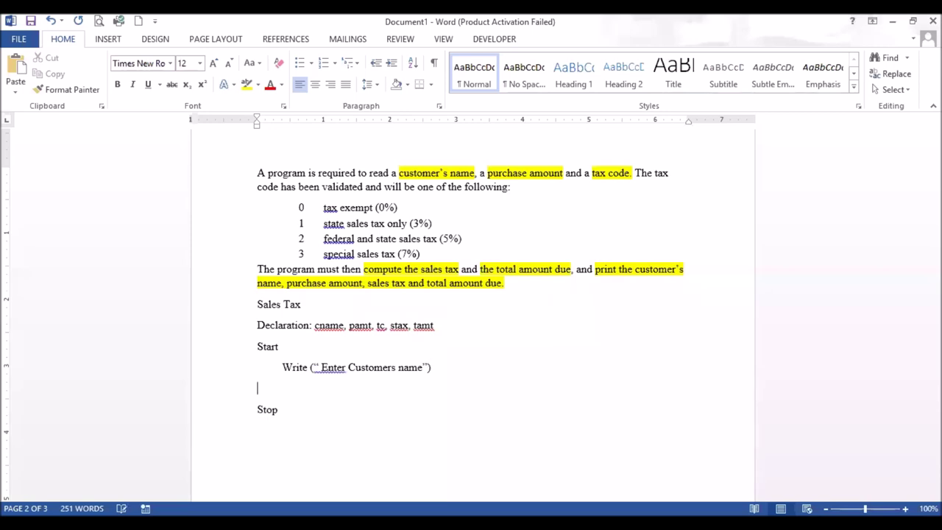
Add the indented line "Read cname" and begin another indented line with "write".
key("Tab")
type("Read cname")
key("Return")
key("Tab")
type("write")
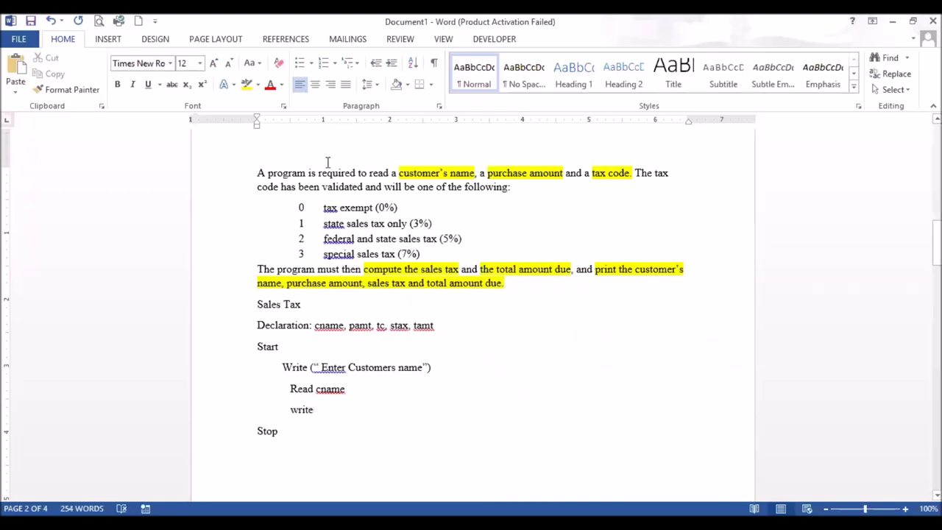
Indent the customer name Write line so that it lines up with the "Read cname" line beneath it.
left_click(282, 367)
key("Tab")
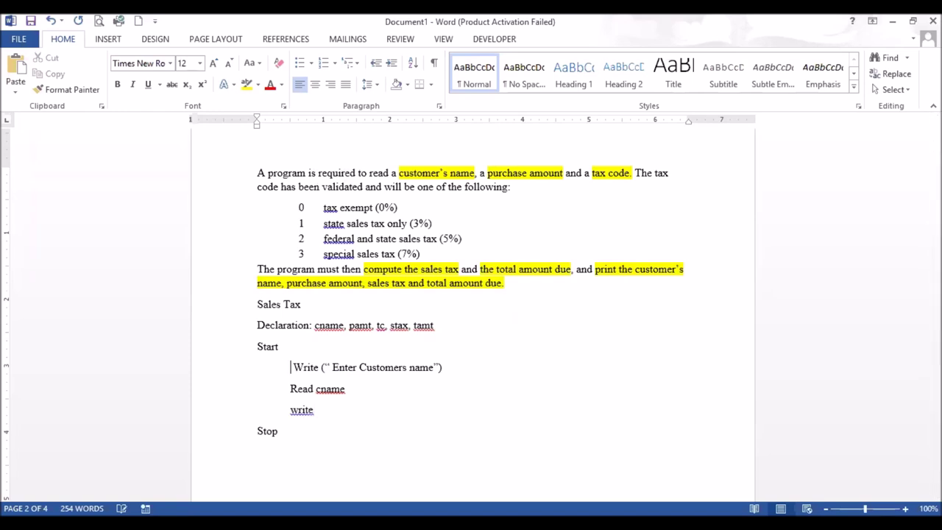
key("BackSpace")
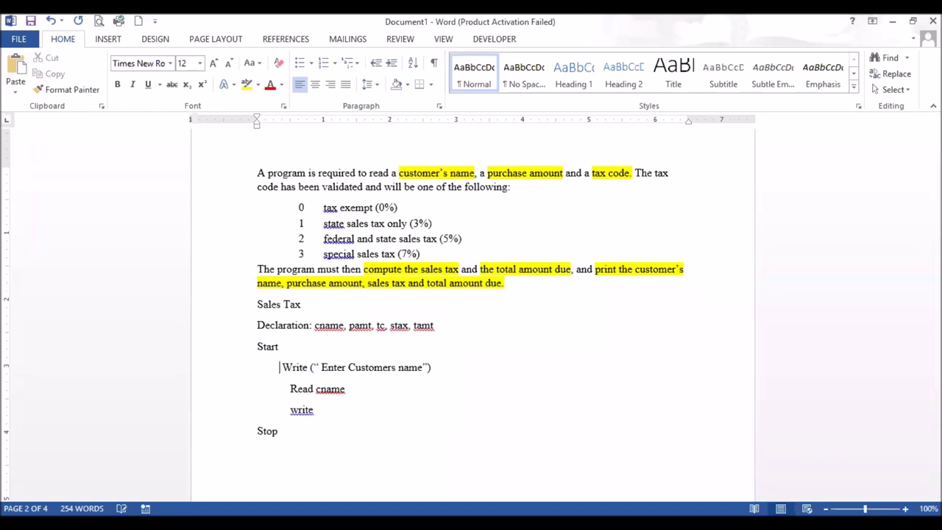
key("Tab")
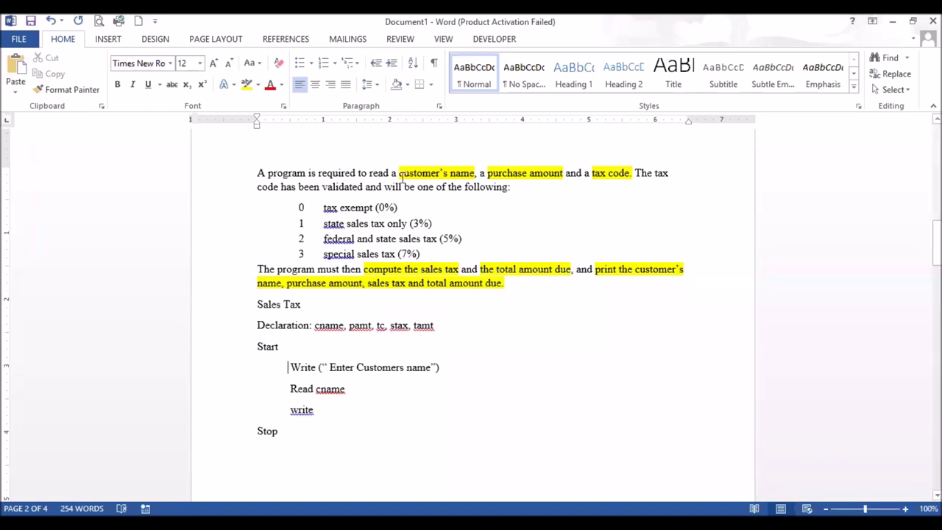
Complete the second prompt as Write ("Enter the purchase amount").
left_click(326, 417)
type("(\"")
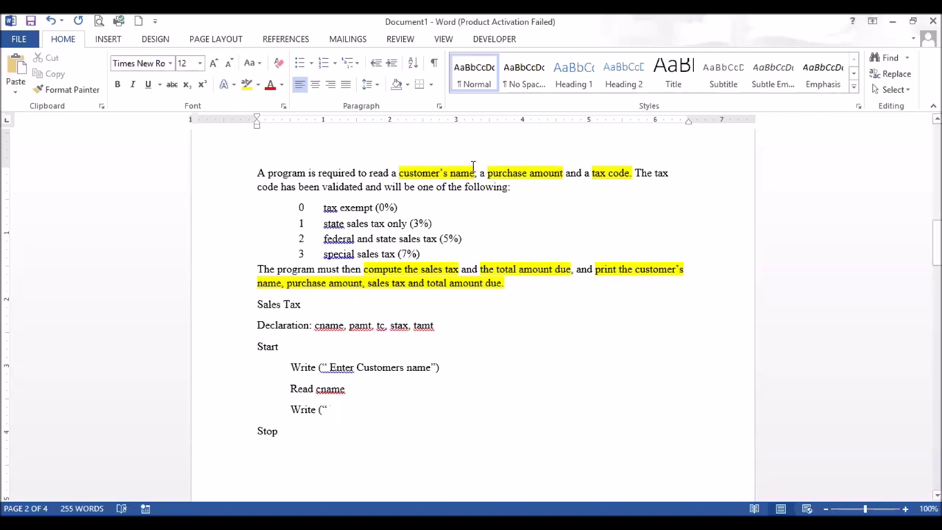
type("Enter the purchase ")
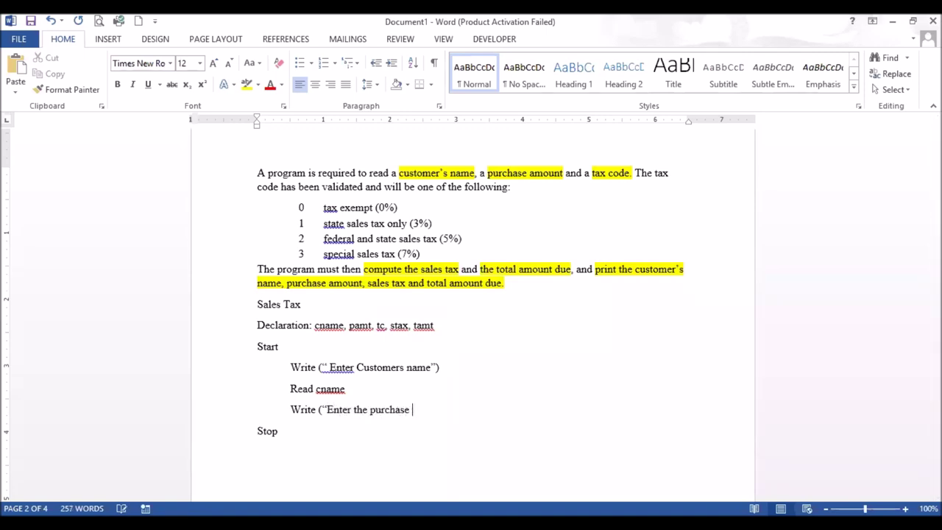
type("amount")
type("\")")
Add the indented line "Read pamt" below the purchase amount prompt.
key("Return")
key("Tab")
type("Read ")
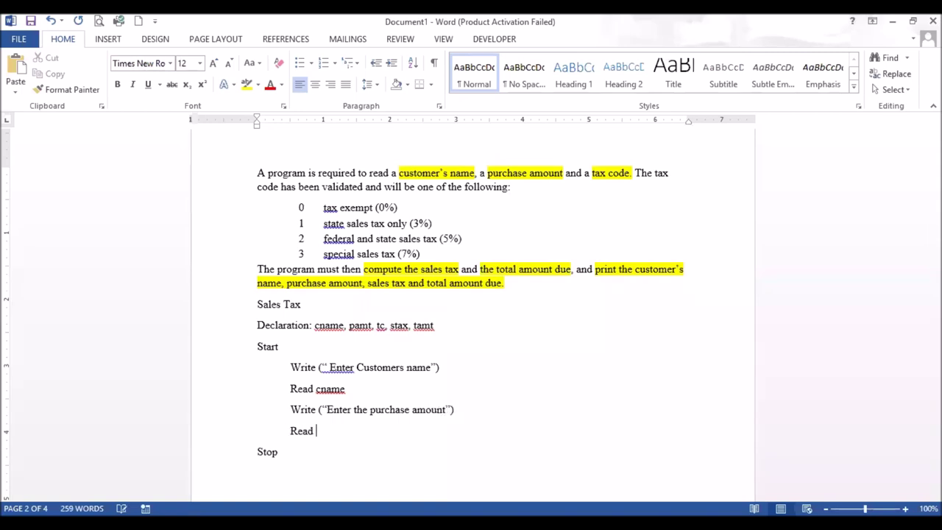
type("pamt")
Add the indented prompt line Write ("Enter the tax code") below "Read pamt".
key("Return")
key("Tab")
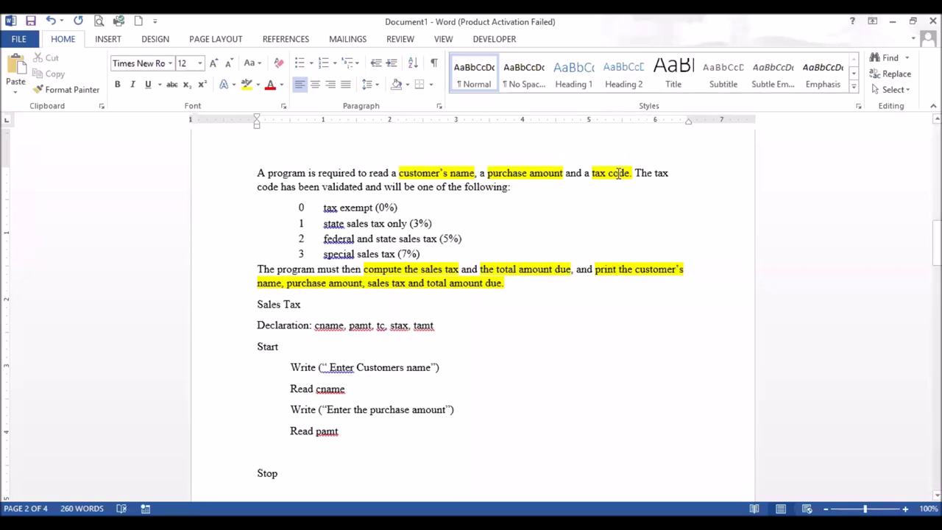
type("Wr")
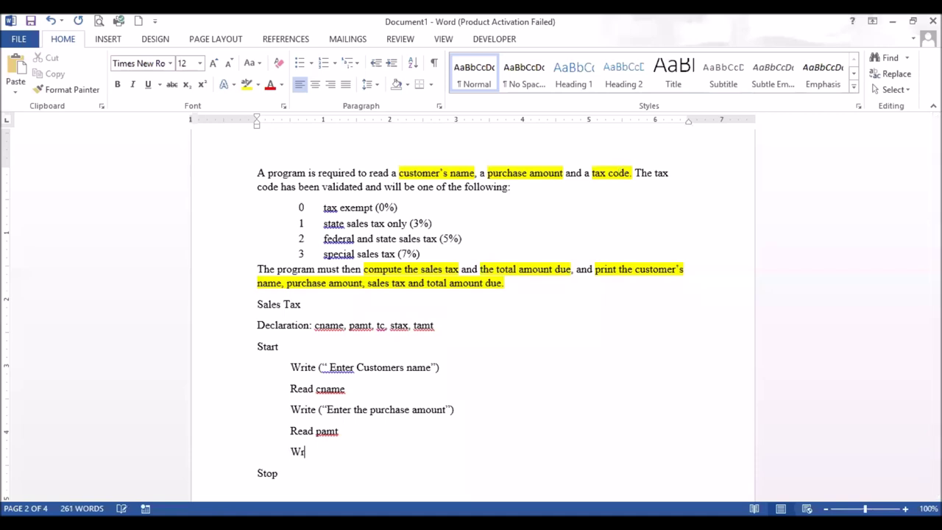
type("ite (\"E")
type("nter t")
type("he ta")
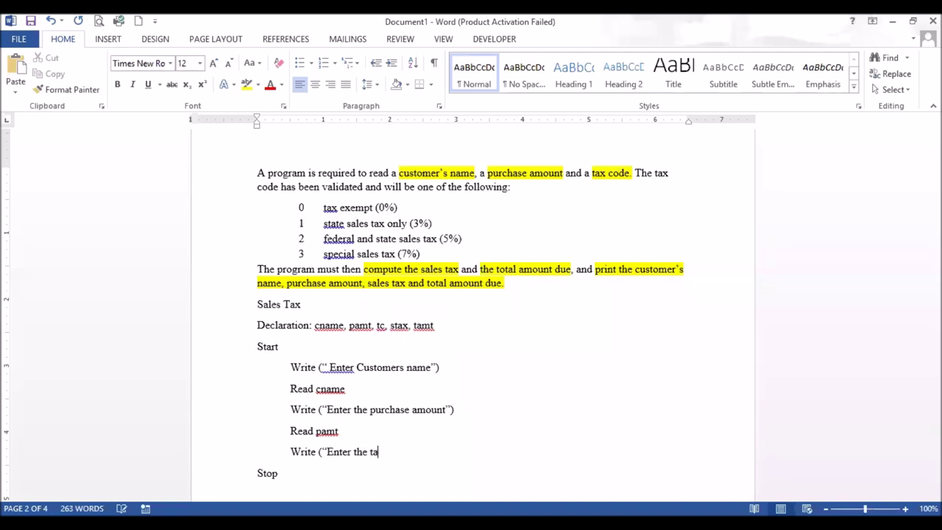
type("x code\"")
key("Return")
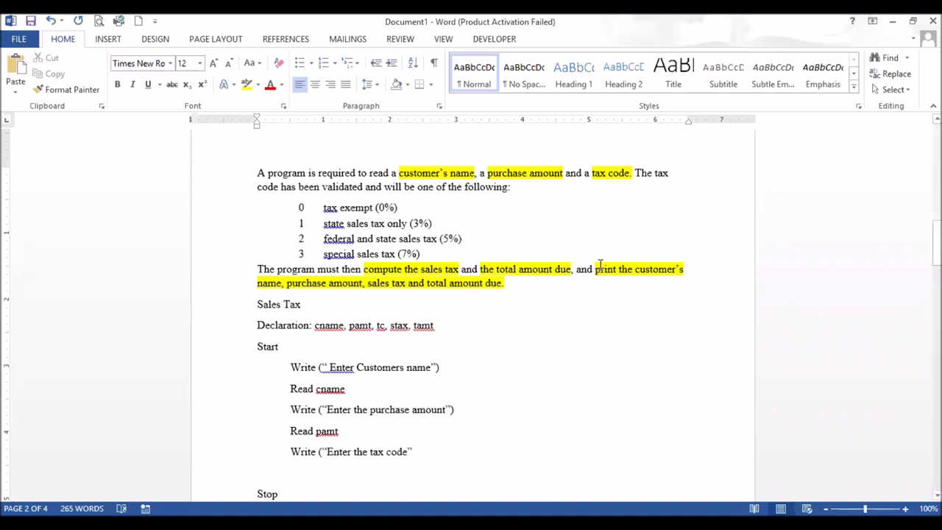
left_click(424, 451)
type(")")
Add the indented line "Read tc" below the tax code prompt.
key("Return")
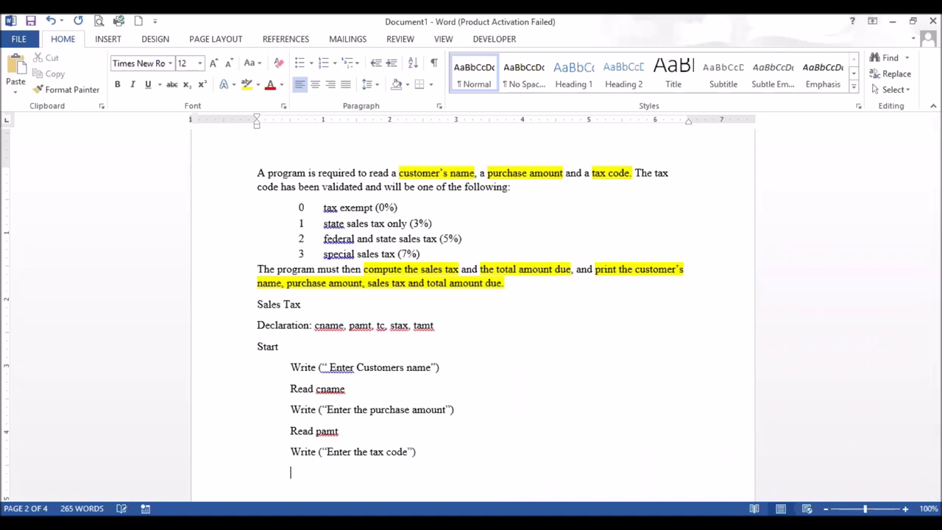
type("Read tc")
key("Return")
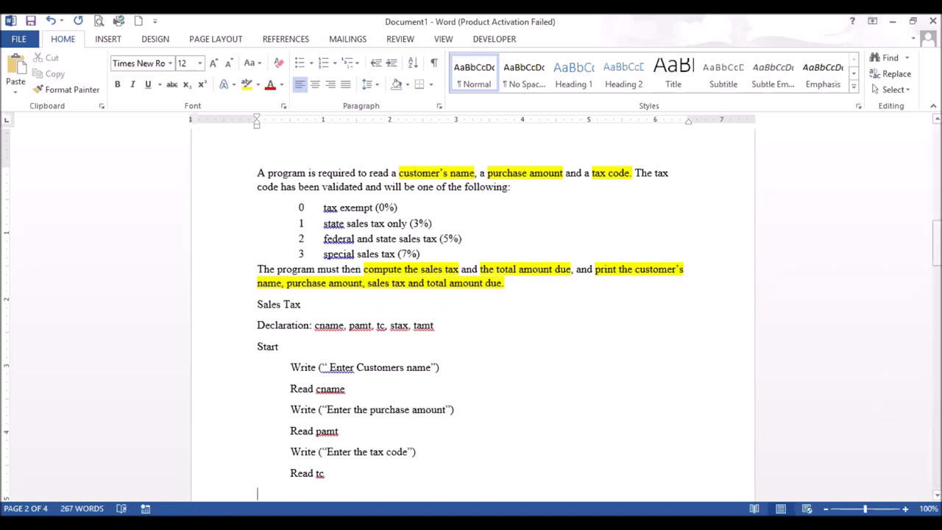
Add the indented condition line "If (tc=0) then" below "Read tc".
scroll(471, 309, "down", 1)
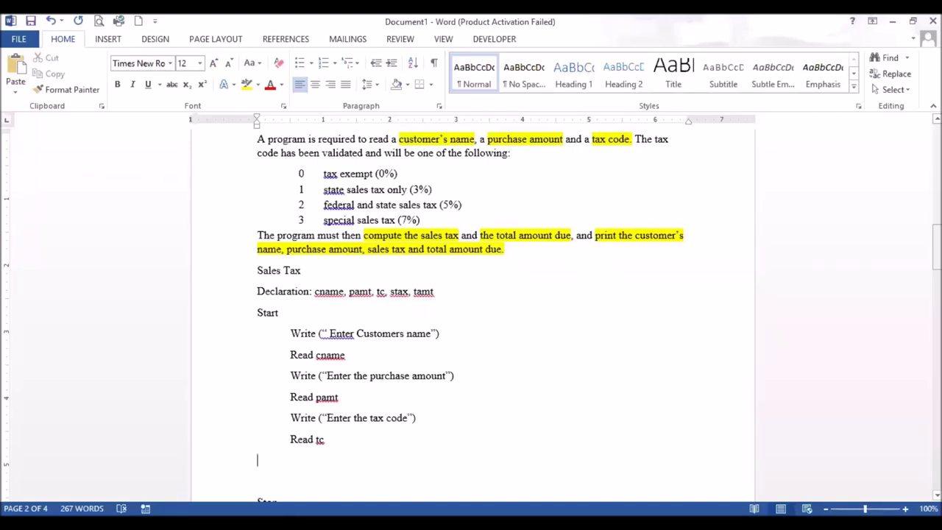
type("If (")
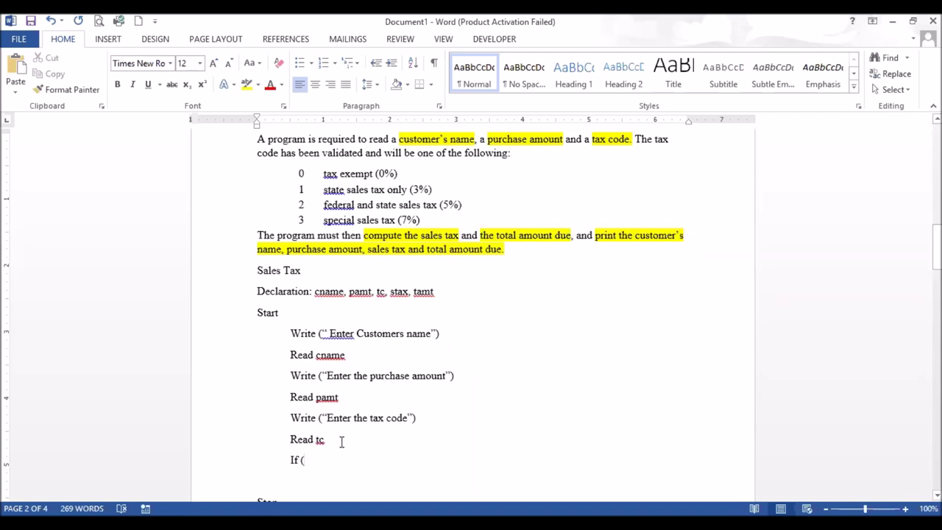
type("tc")
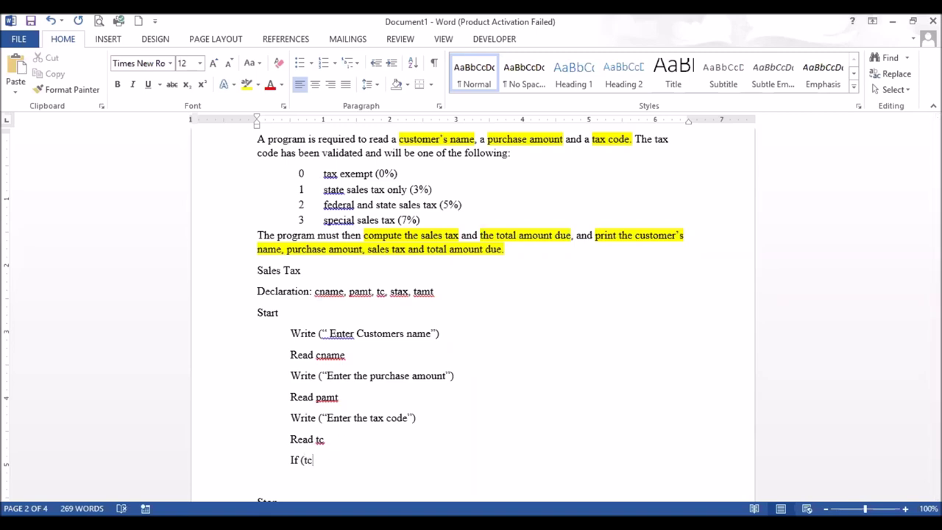
type("=1")
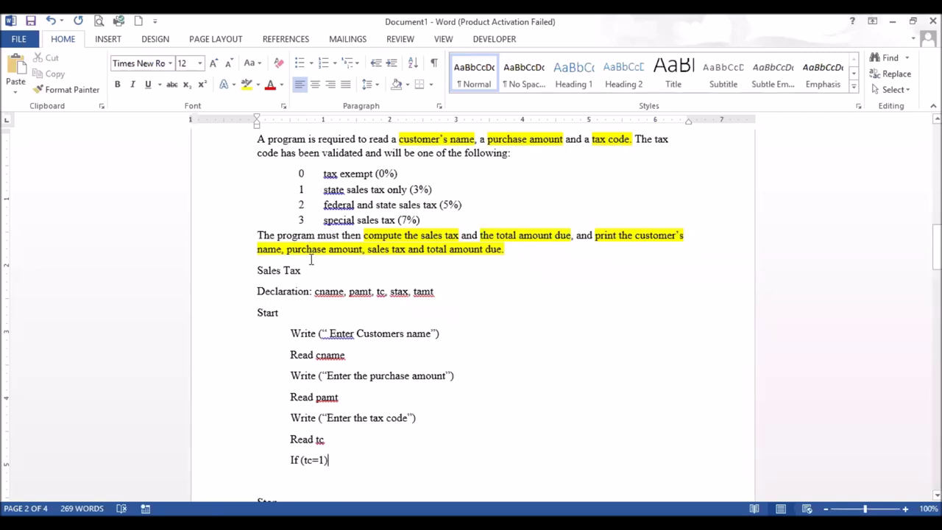
type("then")
key("Return")
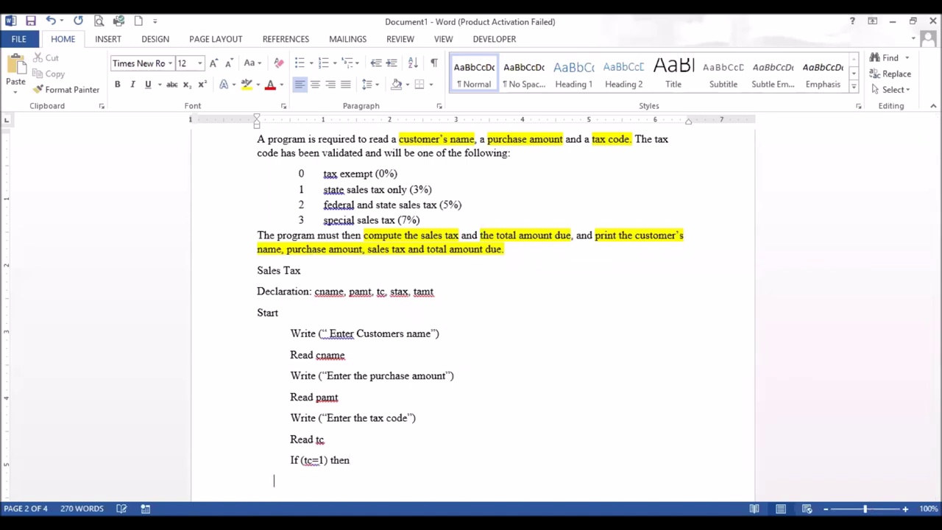
double_click(323, 460)
type("0")
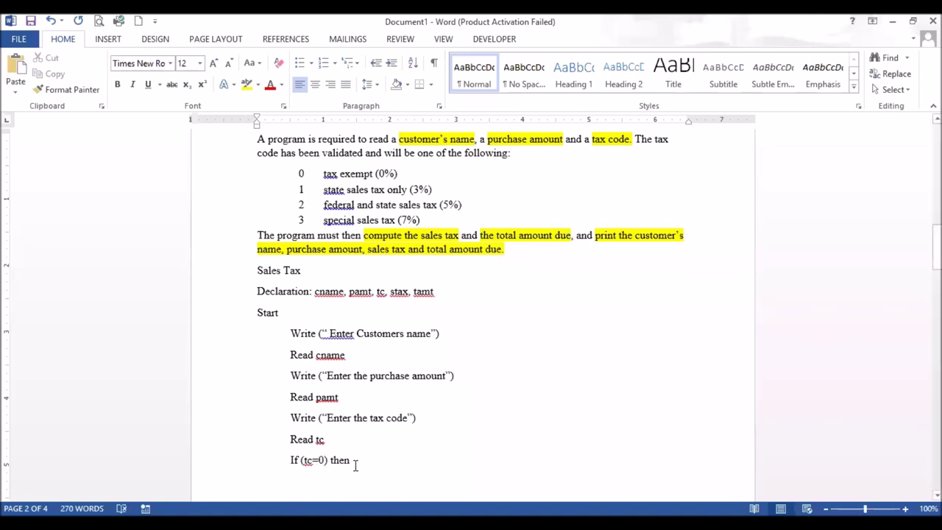
Add the calculation "Stax = 0 *pamt" one indent level deeper, below the tc=0 condition.
key("Down")
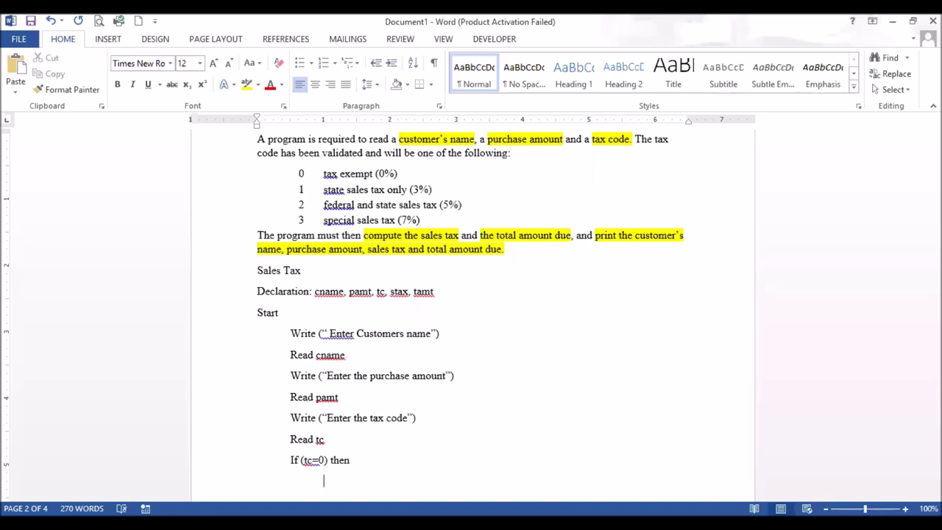
type("stax = 0 *")
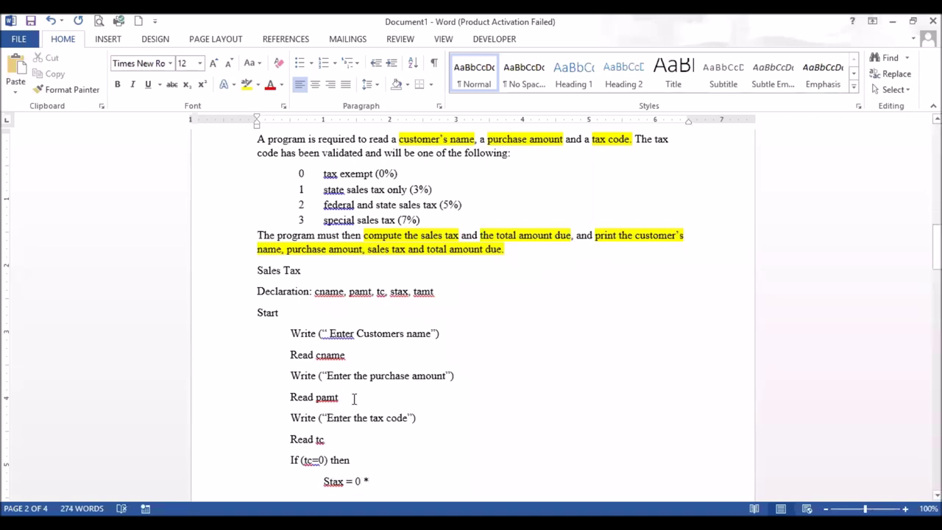
type("pamt")
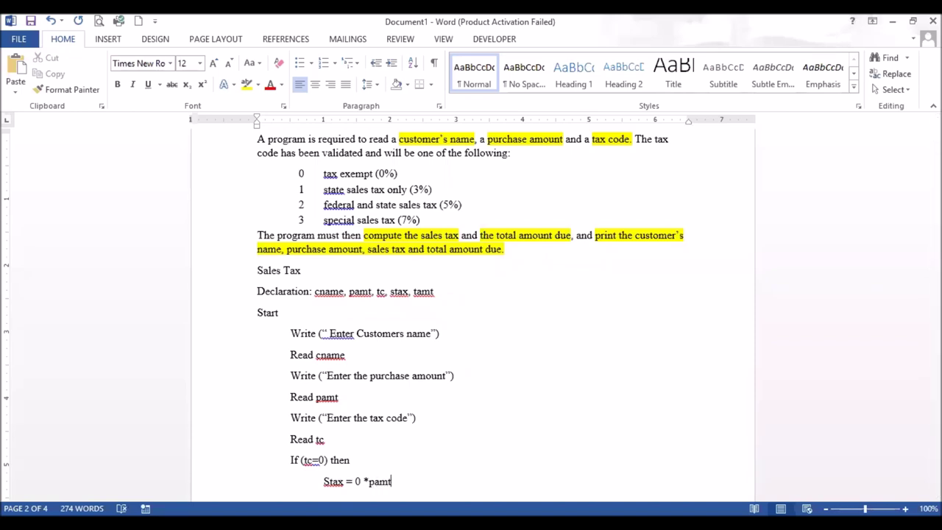
key("Return")
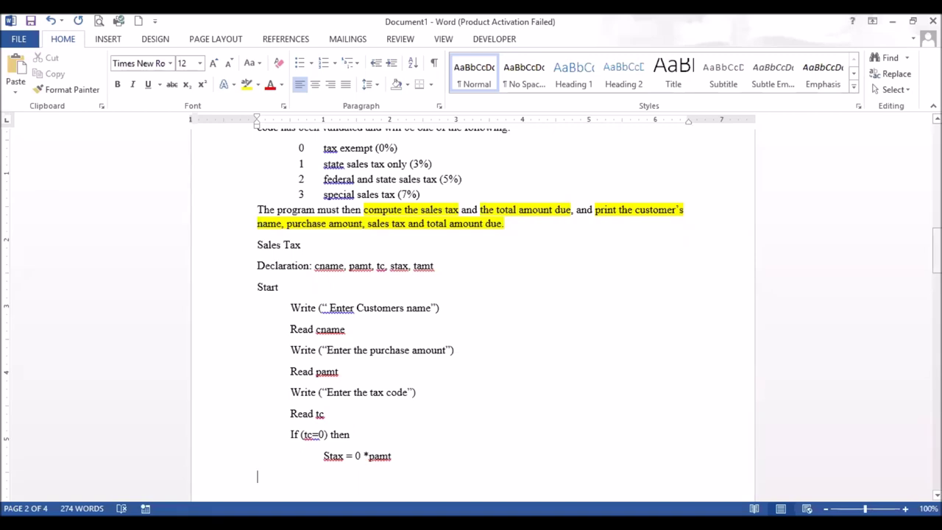
Add an "Else" line aligned with the first If, and nest the condition "If (tc = 1) then" below it.
scroll(471, 309, "down", 3)
scroll(471, 309, "up", 2)
scroll(471, 309, "up", 1)
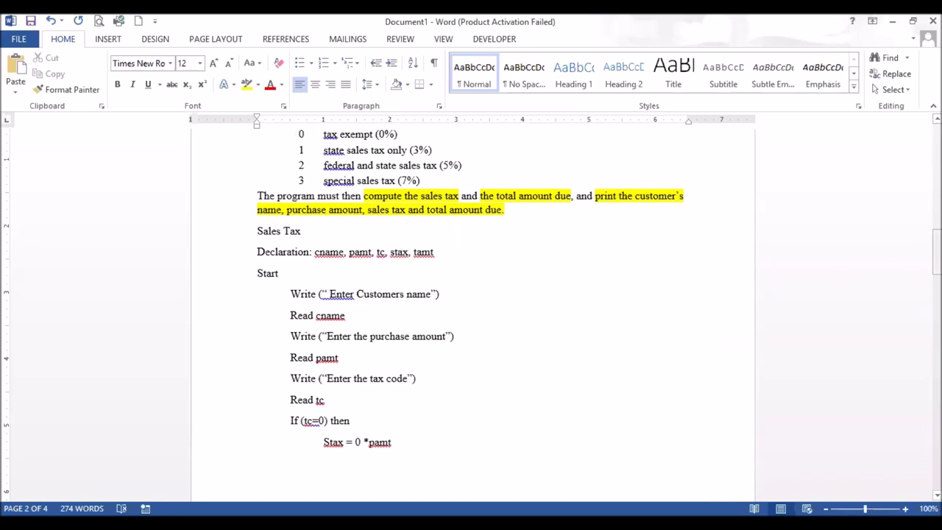
scroll(471, 310, "down", 2)
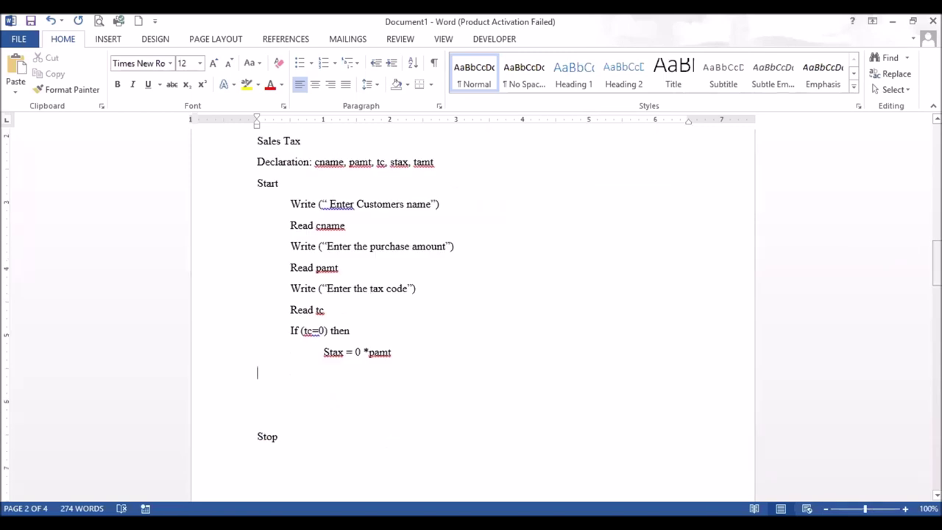
key("Tab")
type("else")
key("Return")
key("Tab")
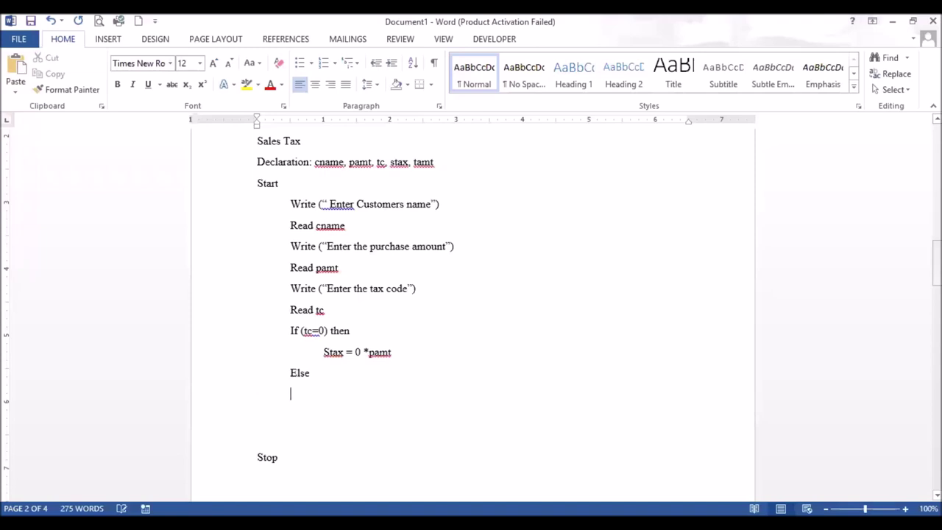
key("Tab")
type("If (tc = 1) then")
key("Return")
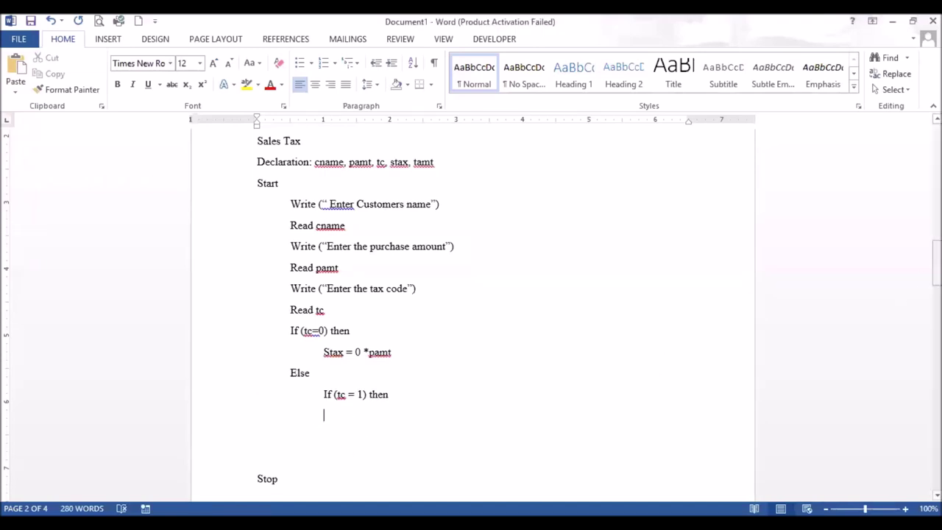
Add the calculation "Stax = 0.03 *pamt" one indent level deeper, below the tc = 1 condition.
mouse_move(936, 263)
left_mouse_down()
mouse_move(936, 245)
mouse_move(937, 267)
left_mouse_up()
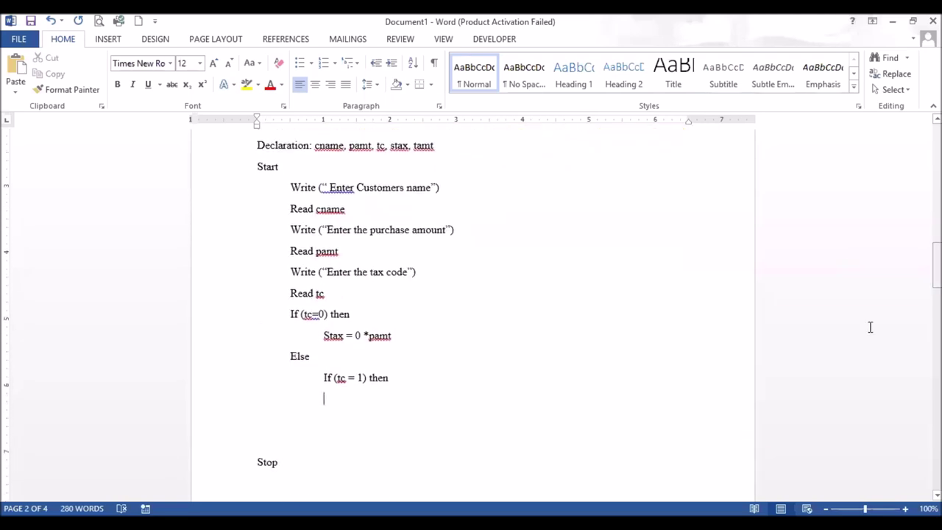
key("Tab")
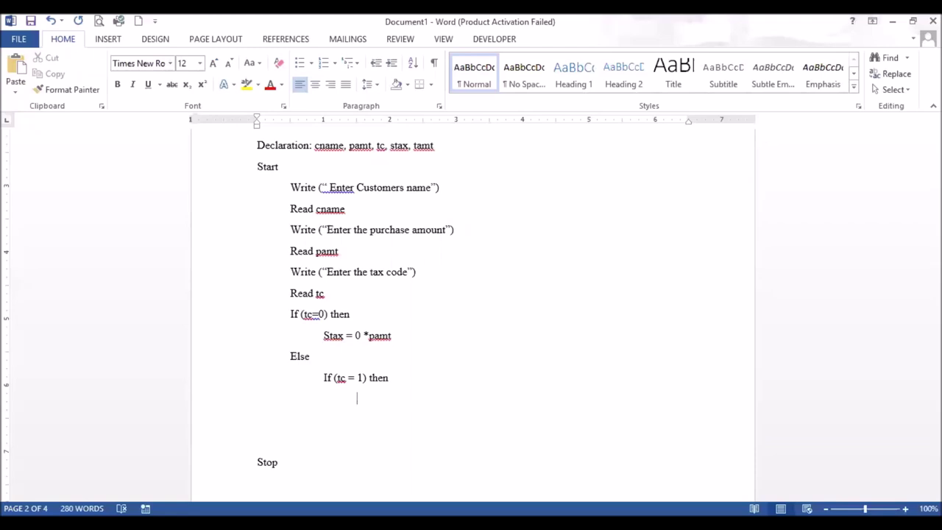
type("stax = 0.03 *pamt")
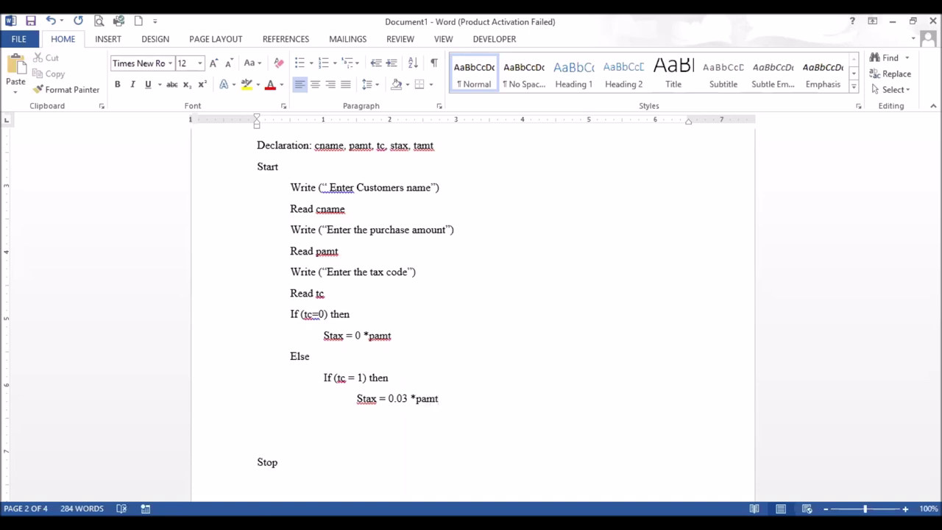
Add an "Else" aligned with the tc = 1 condition and nest "If (tc = 2) then" below it.
key("Return")
type("else")
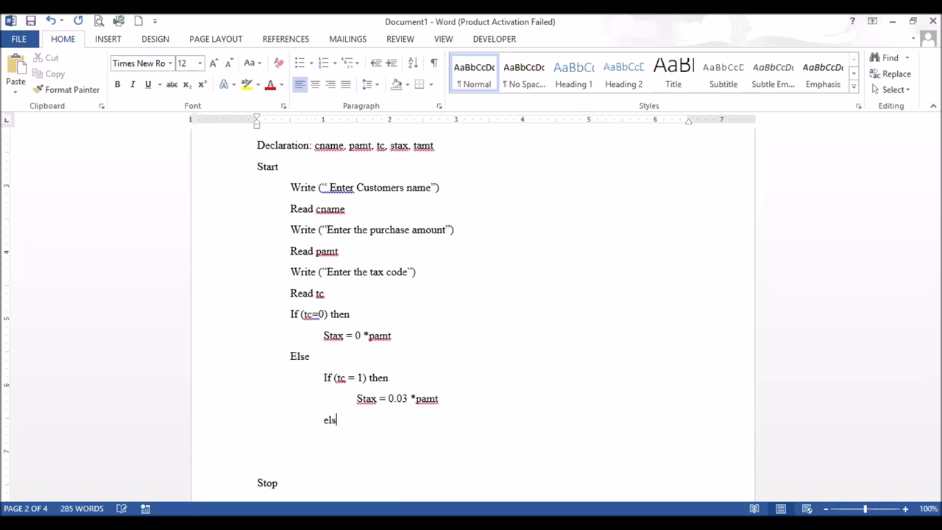
key("Return")
key("Tab")
key("Tab")
type("if (tc = 2) then")
Add the calculation "Stax = 0.05 * pamt" one indent level deeper, below the tc = 2 condition.
key("Return")
key("Tab")
key("Tab")
key("Tab")
type("Stax =")
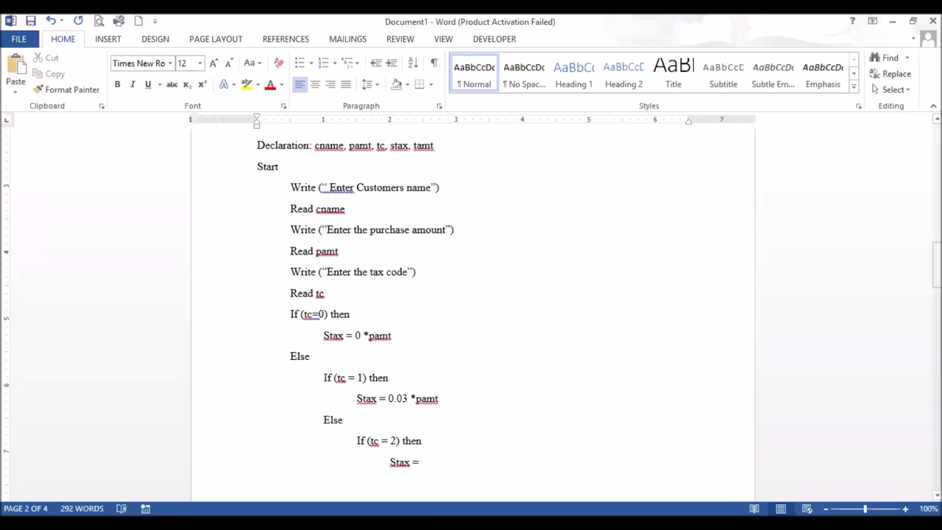
scroll(471, 324, "up", 4)
scroll(471, 324, "down", 2)
scroll(471, 324, "down", 5)
scroll(471, 324, "up", 1)
type("0.05")
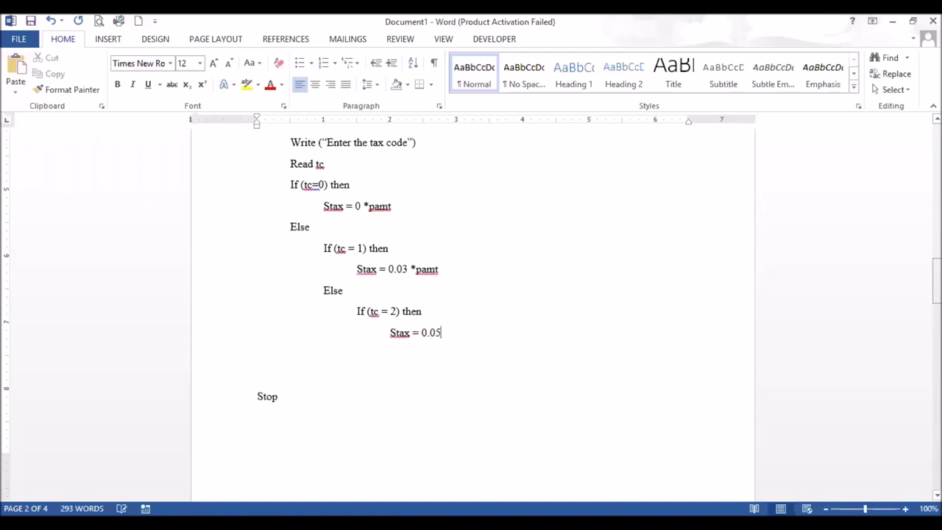
type(" * pamt")
Add an "Else" aligned with the tc = 2 condition and nest "If (tc = 3) then" below it.
key("Return")
key("Tab")
key("Tab")
key("Tab")
type("else")
key("Return")
key("Tab")
key("Tab")
key("Tab")
type("if (t")
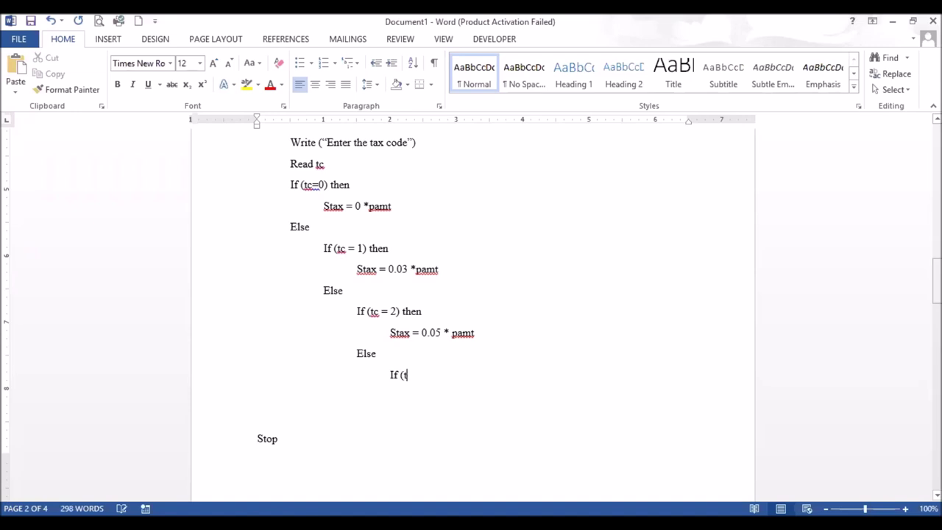
type("c = 3) then")
Add the calculation "Stax = 0.07 *pamt" one indent level deeper, below the tc = 3 condition.
key("Return")
key("Tab")
key("Tab")
key("Tab")
key("Tab")
key("Tab")
type("Stax =")
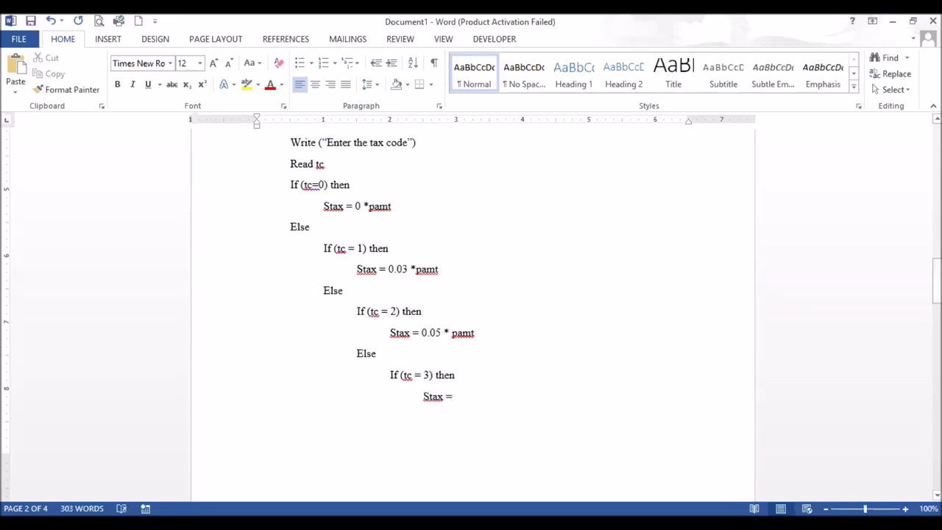
scroll(471, 315, "up", 6)
scroll(854, 320, "down", 7)
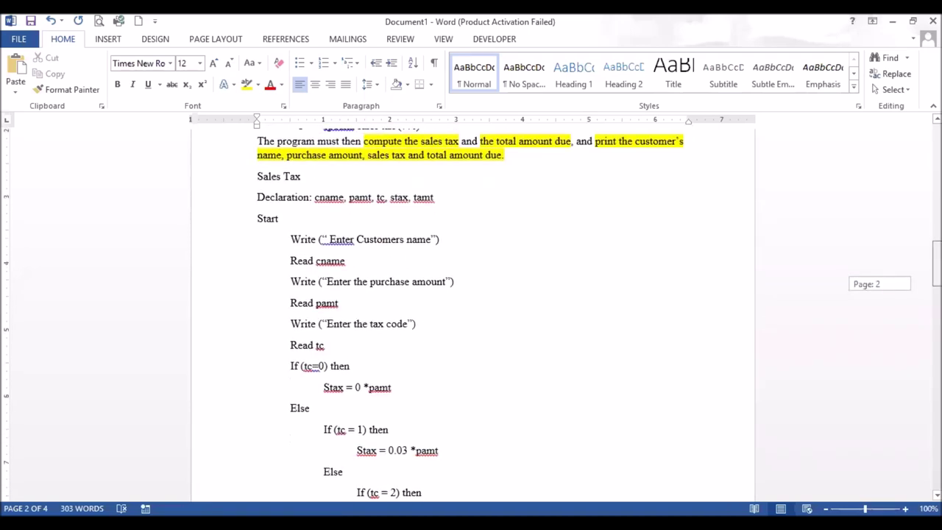
type("0.07 *")
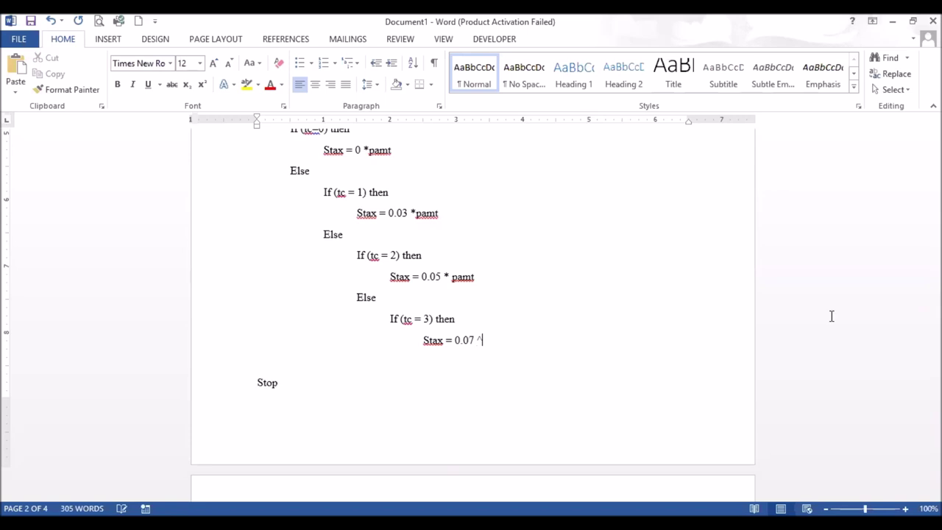
type("pam")
key("BackSpace")
type("amt")
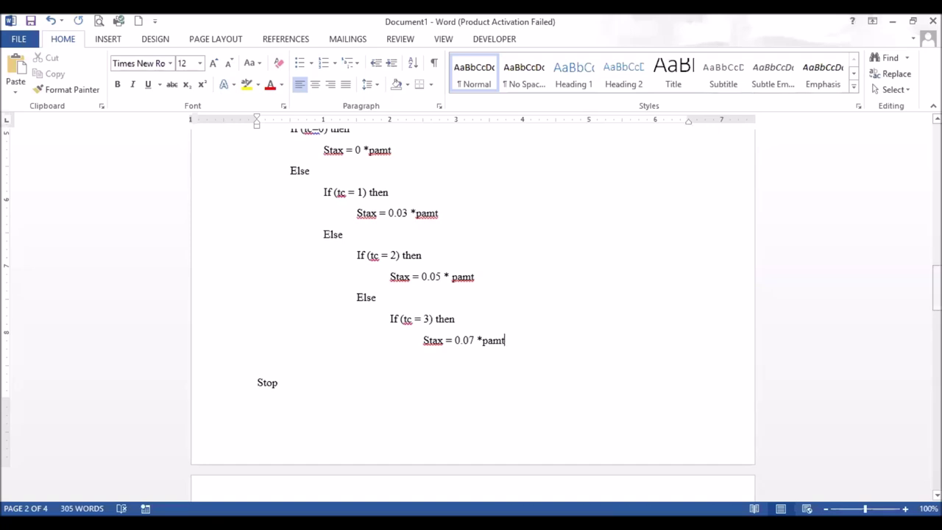
Close the innermost tc = 3 condition with an "Endif" line aligned with its If.
scroll(471, 309, "up", 5)
scroll(471, 309, "up", 1)
scroll(471, 310, "down", 6)
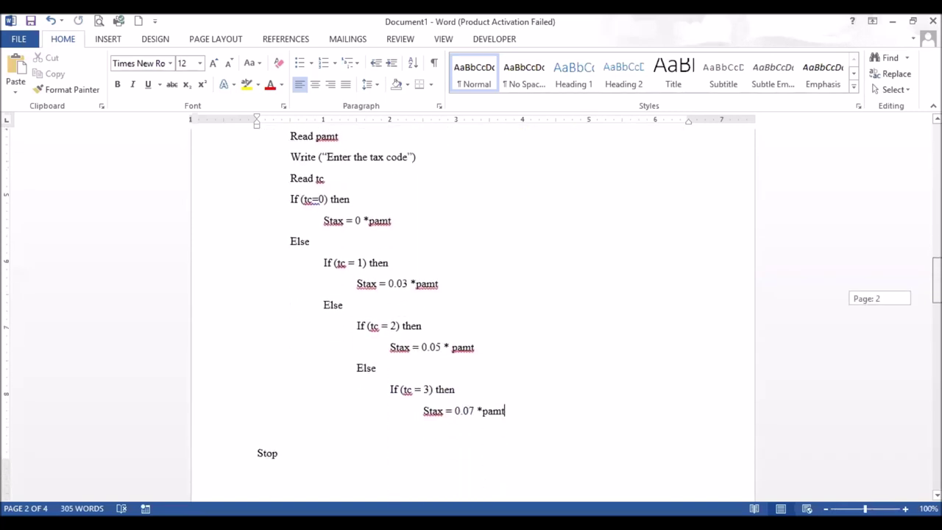
scroll(382, 294, "down", 1)
scroll(471, 309, "up", 1)
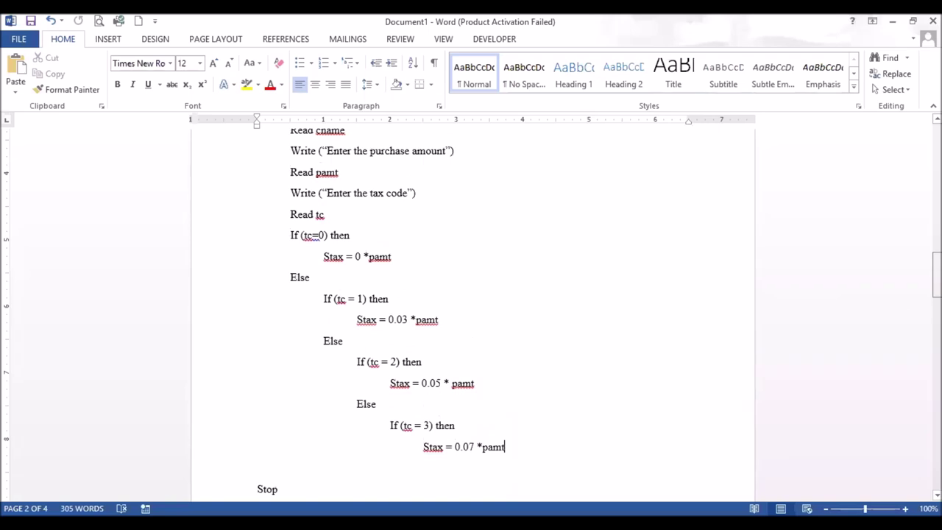
left_click(258, 467)
key("Tab")
key("Tab")
type("endif")
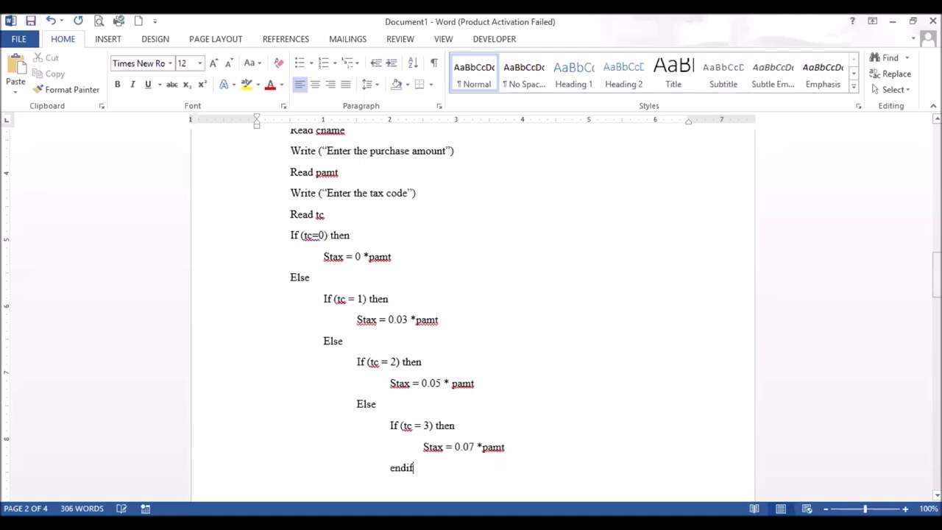
Close the tc = 2 condition with a second "Endif" line aligned with its If.
key("Return")
type("endif")
key("Return")
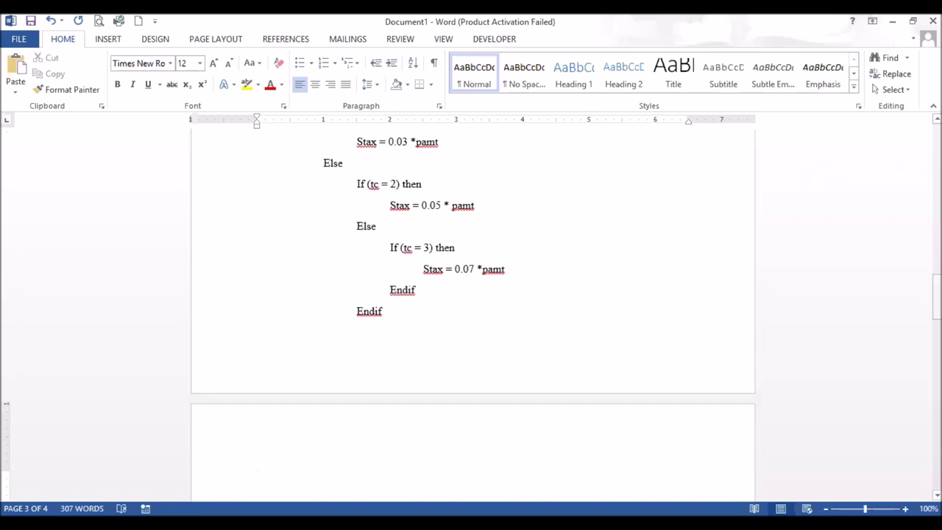
Close the tc = 1 and tc = 0 conditions with two more "Endif" lines, each aligned with its If.
scroll(471, 310, "up", 3)
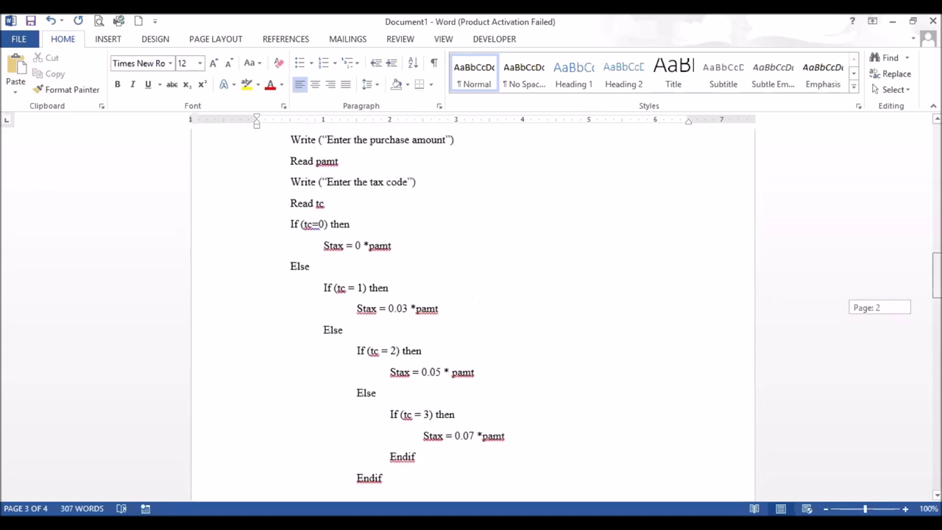
scroll(398, 309, "up", 1)
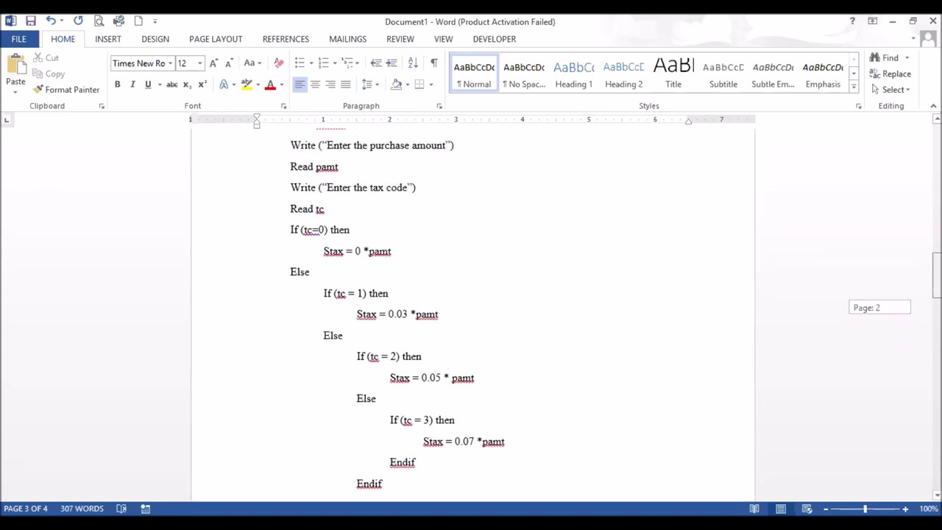
scroll(471, 309, "down", 1)
scroll(471, 309, "down", 3)
type("Endif Endif")
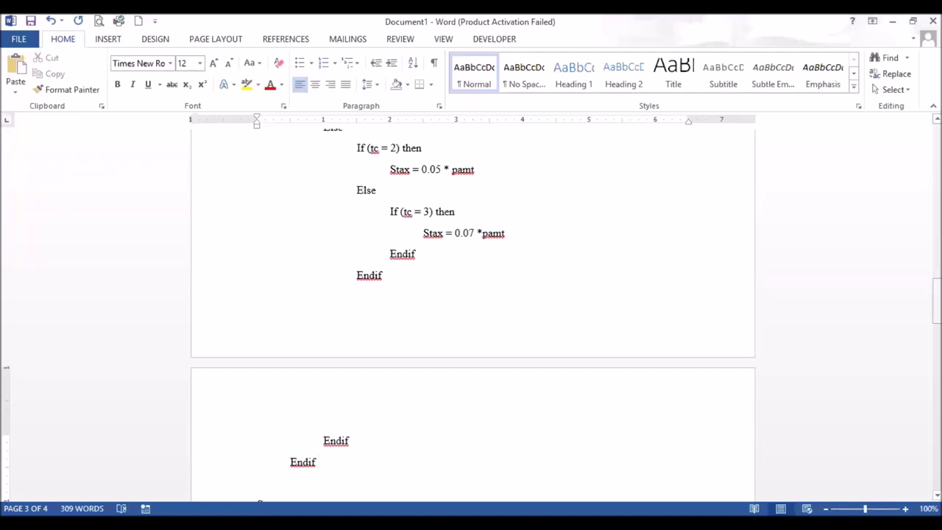
Review the highlighted requirements of the sales tax task against the declarations and pseudocode already written.
scroll(471, 309, "up", 3)
scroll(471, 309, "up", 3)
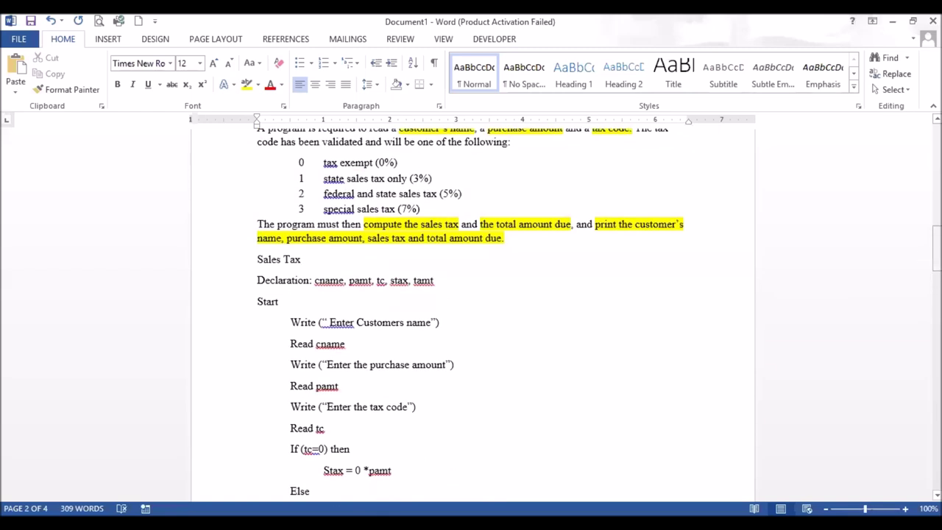
scroll(425, 262, "up", 2)
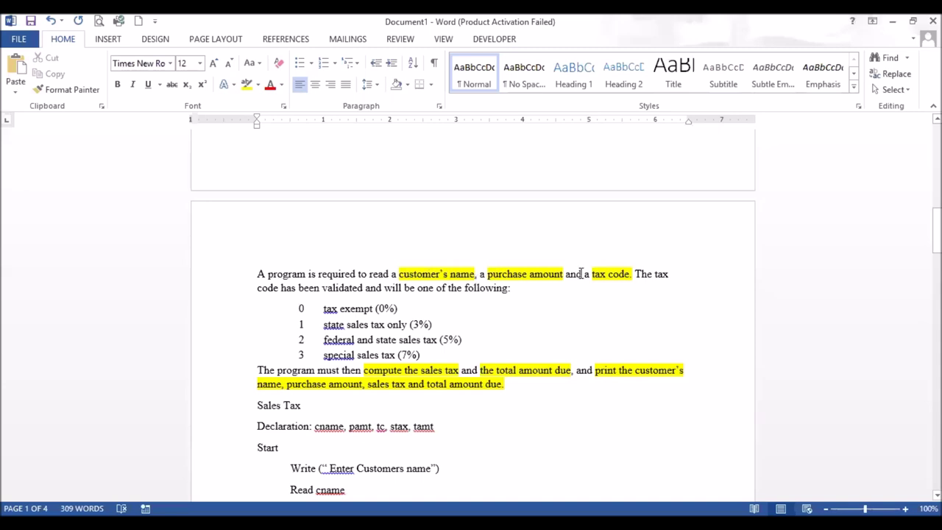
left_click_drag(937, 232, 937, 241)
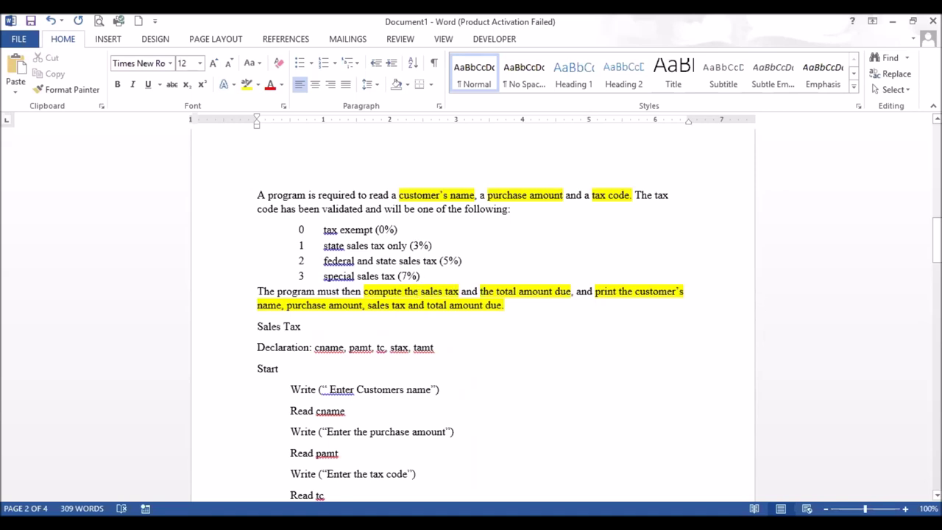
left_click_drag(937, 237, 936, 247)
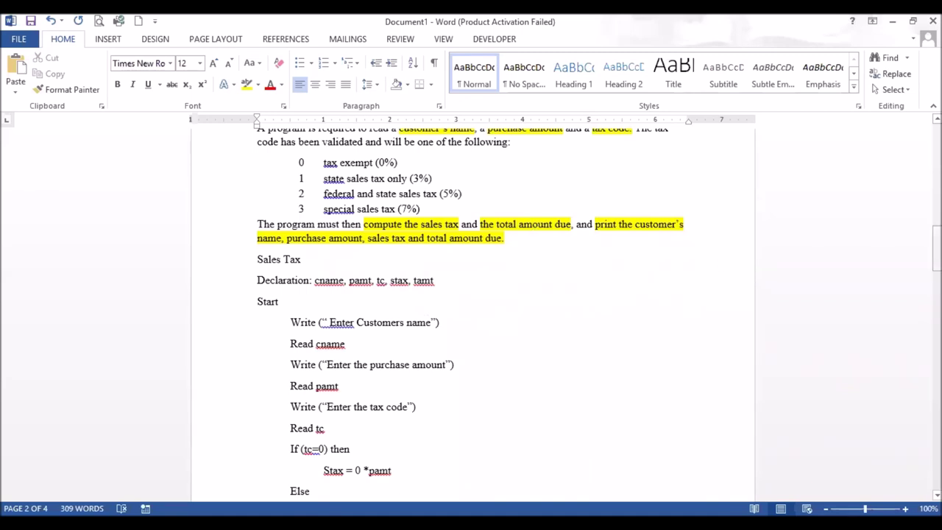
left_click_drag(936, 247, 937, 243)
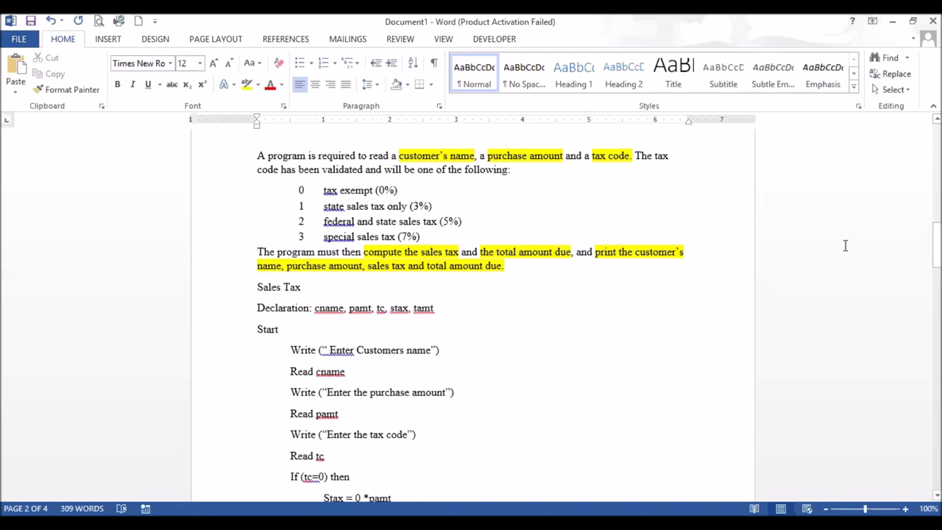
Add the calculation "Tamt = stax + pamt" on the blank line before Stop, aligned with the outermost Endif.
left_click_drag(936, 246, 937, 318)
left_click(611, 424)
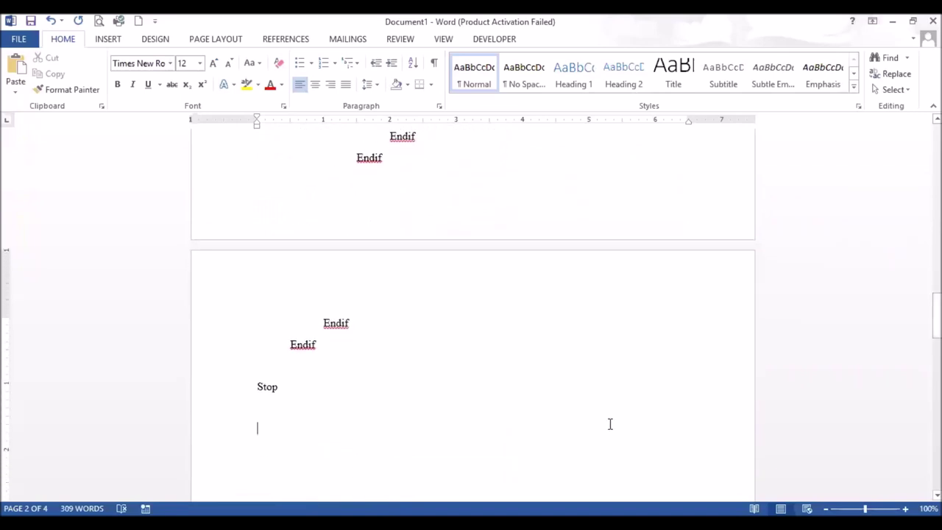
key("Return")
left_click(288, 370)
key("Tab")
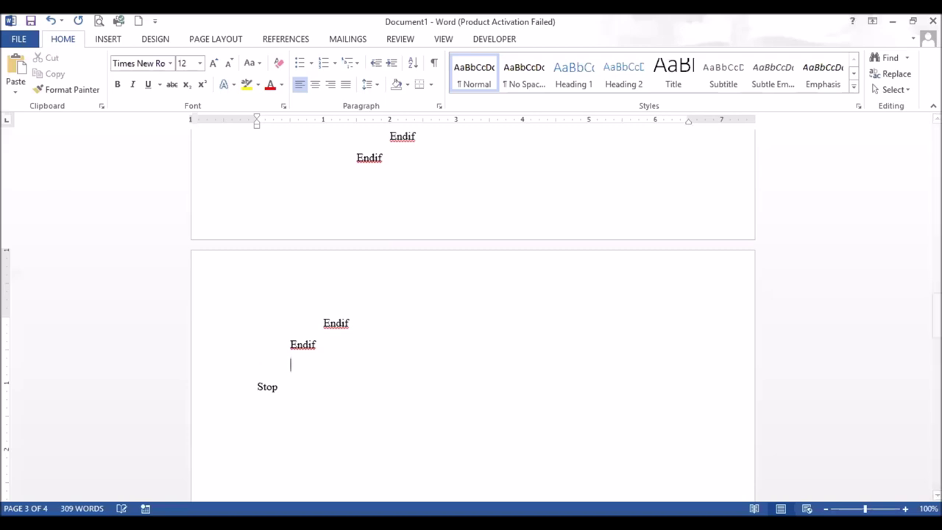
type("tamt =")
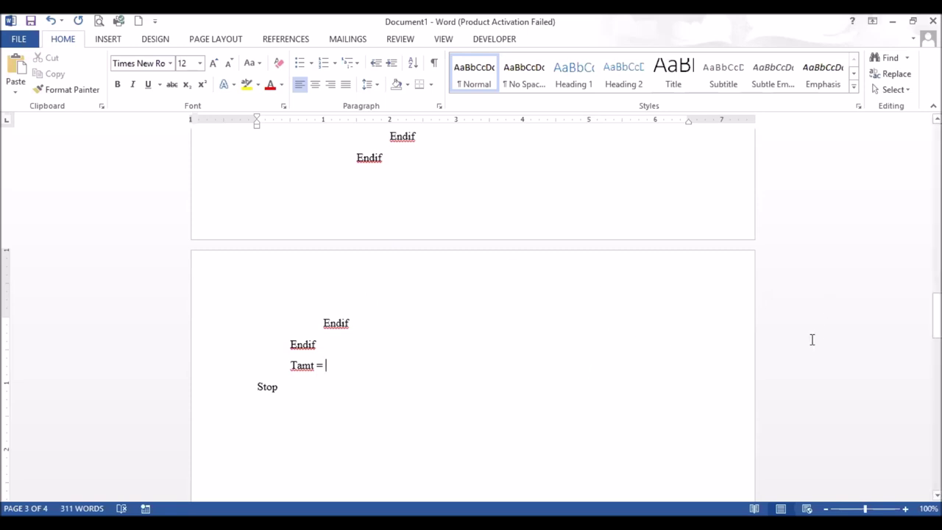
type(" stax ")
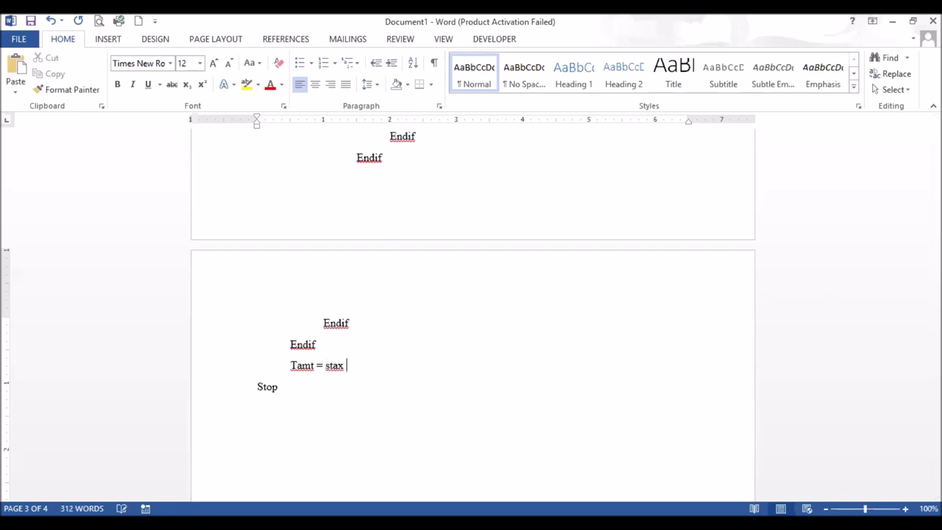
type("+")
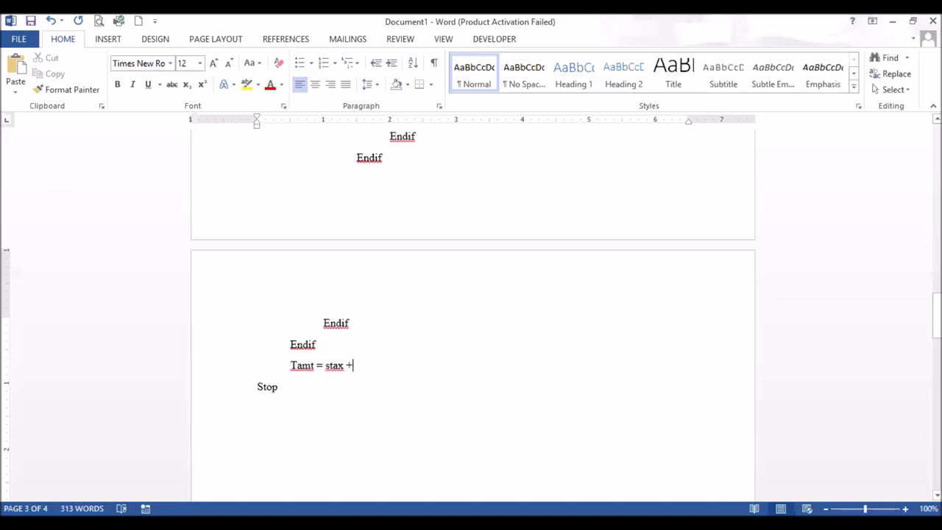
type(" pamt")
Below the Tamt calculation, begin an output statement reading: Write (cname, "purchase amount is " pamt,.
scroll(472, 316, "up", 15)
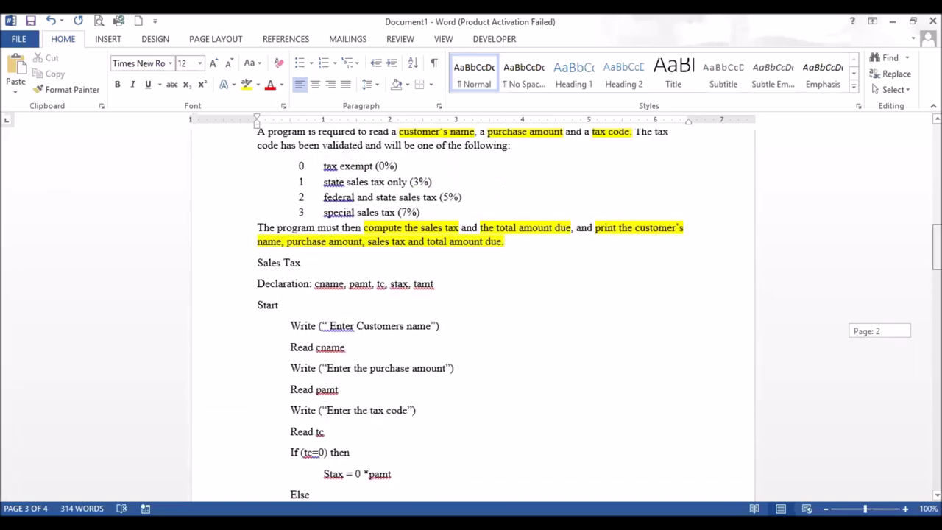
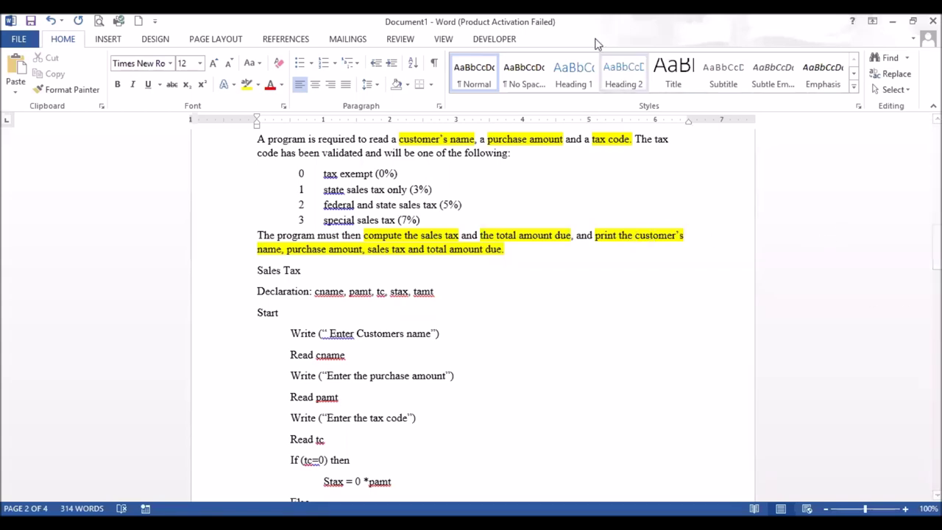
left_click_drag(936, 247, 936, 332)
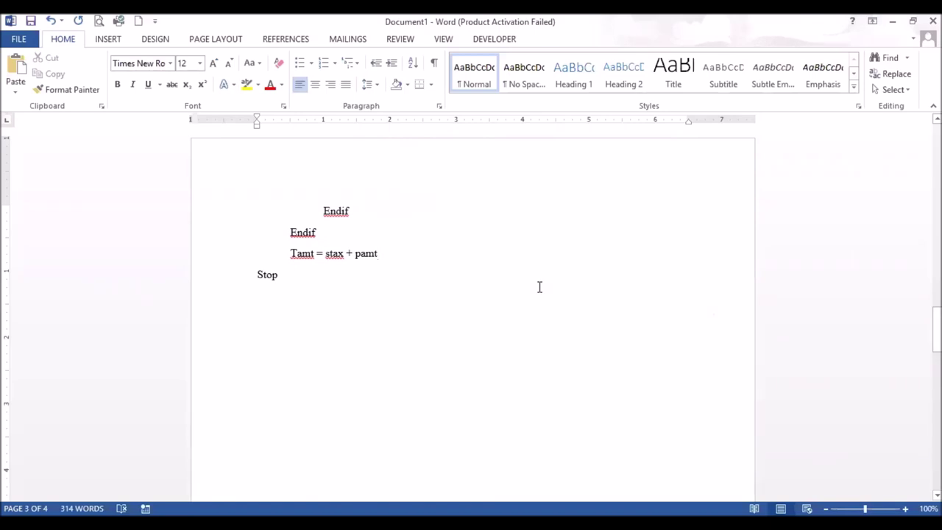
left_click(378, 253)
key("Return")
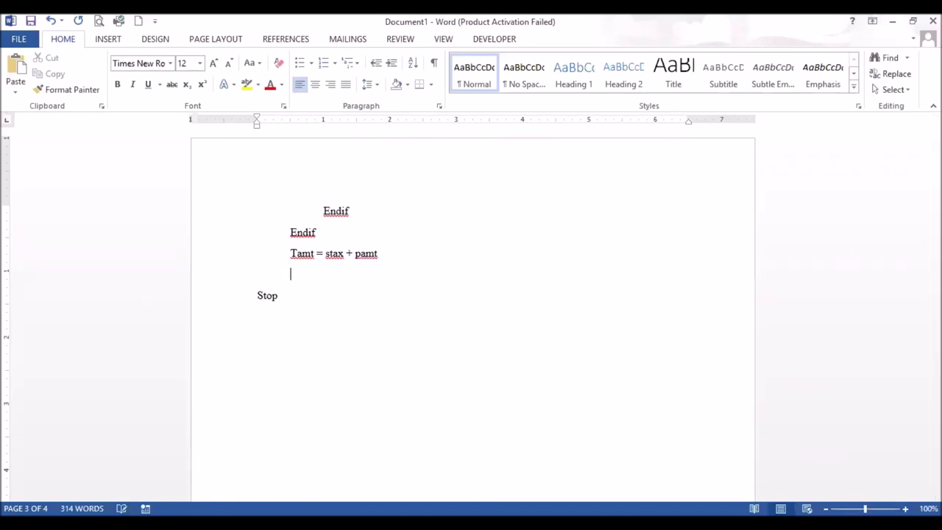
type("Write (")
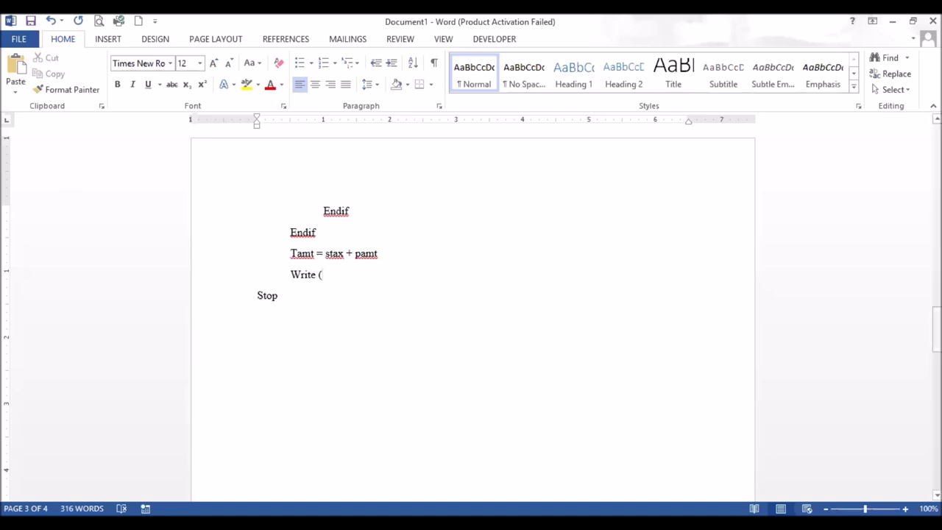
scroll(471, 309, "up", 12)
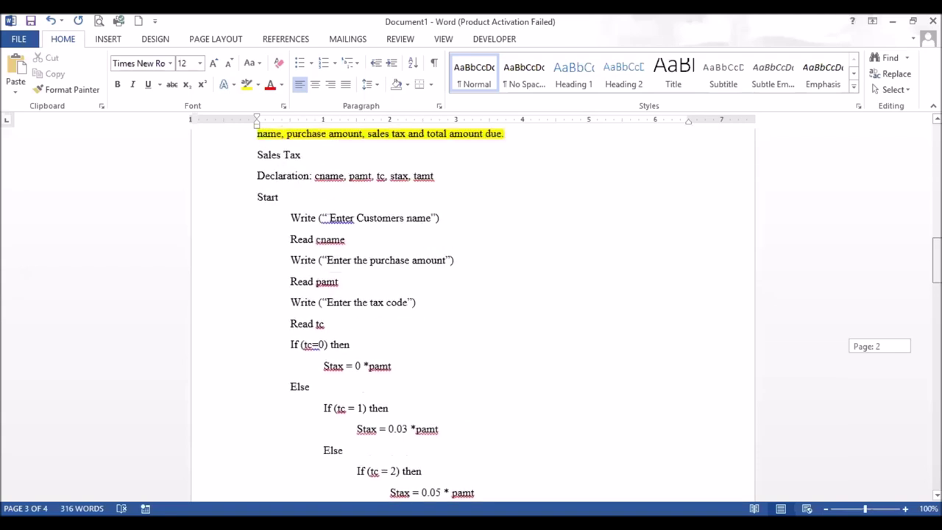
left_click_drag(937, 263, 936, 336)
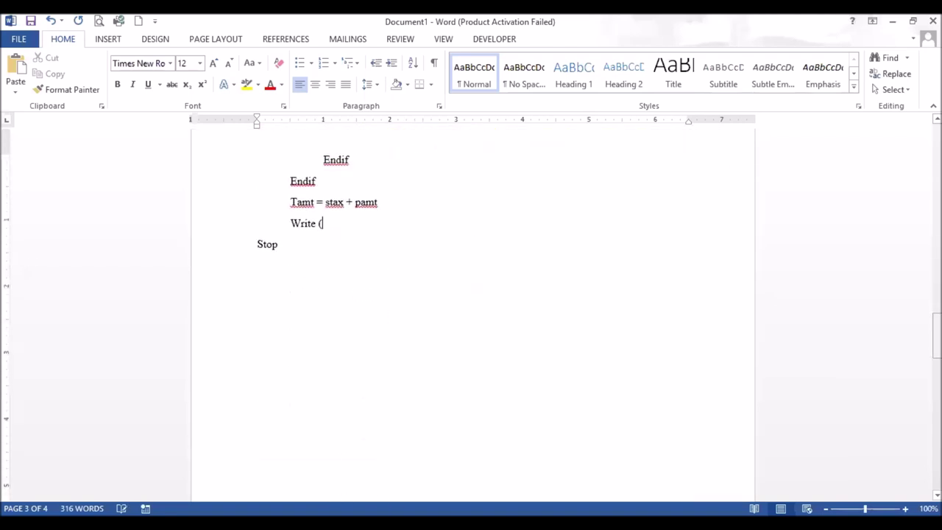
type("cname,")
type(" \"")
type("purc")
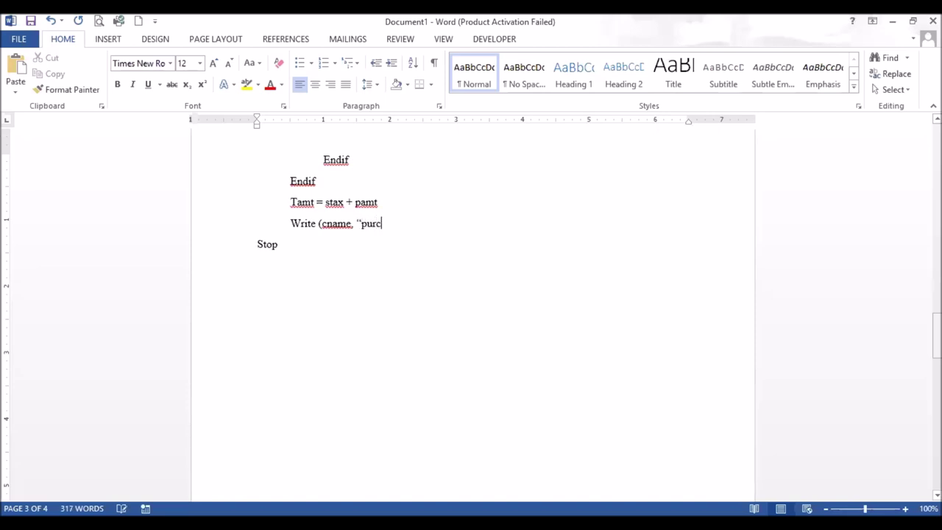
type("hase amount is ")
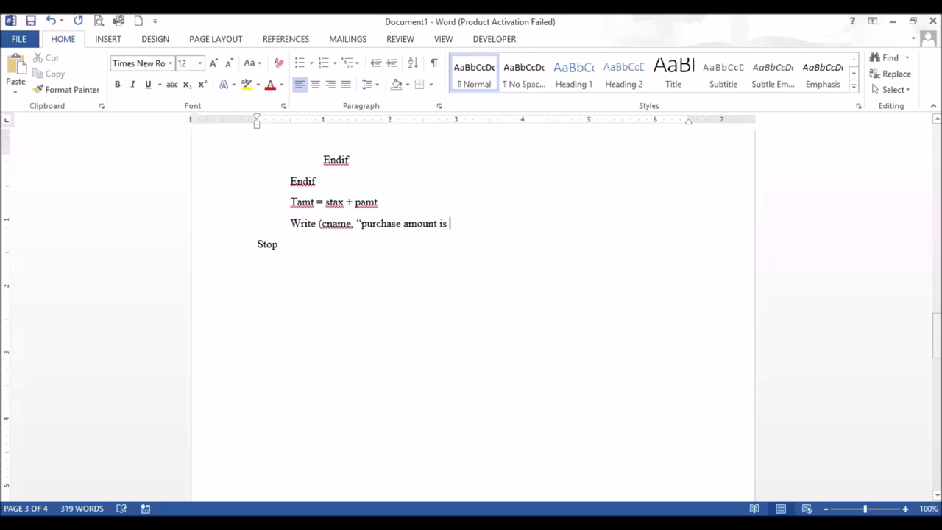
type("\" pamt, ")
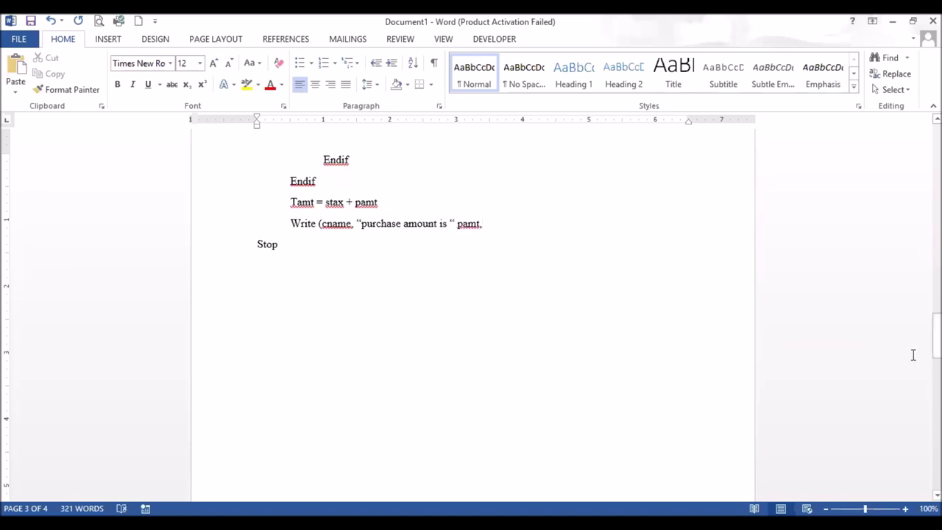
Extend the Write statement with the text "sales tax is " and the variable stax, then open the next quoted text.
type("\"s")
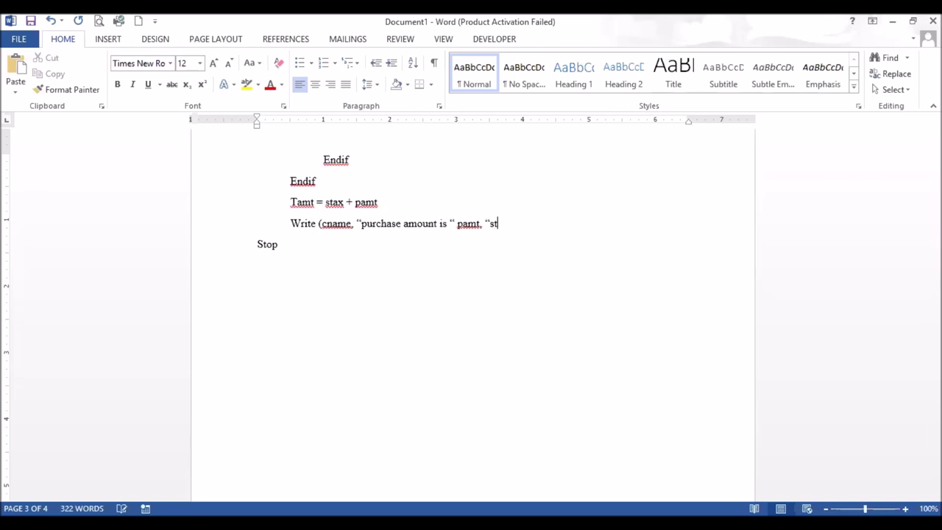
type("ales")
type(" tax i")
type("s")
type("\"")
key("BackSpace")
type("\", ")
type("stax")
type(", ")
type("\"")
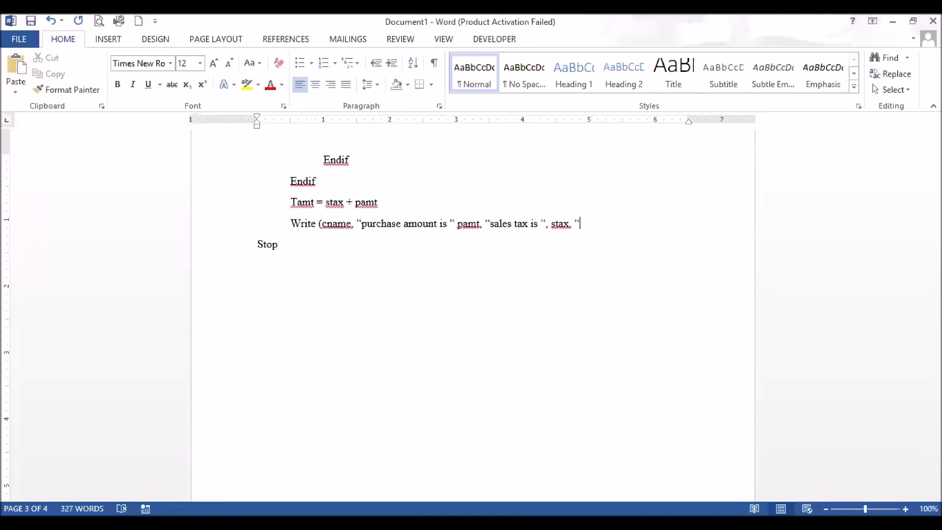
Finish the Write statement with " total amount due ", tamt) and give it a 0.5-inch hanging indent.
type(" t")
type("otal")
type(" amount")
type(" due")
type("\"")
key("BackSpace")
type("\"")
type(", tam")
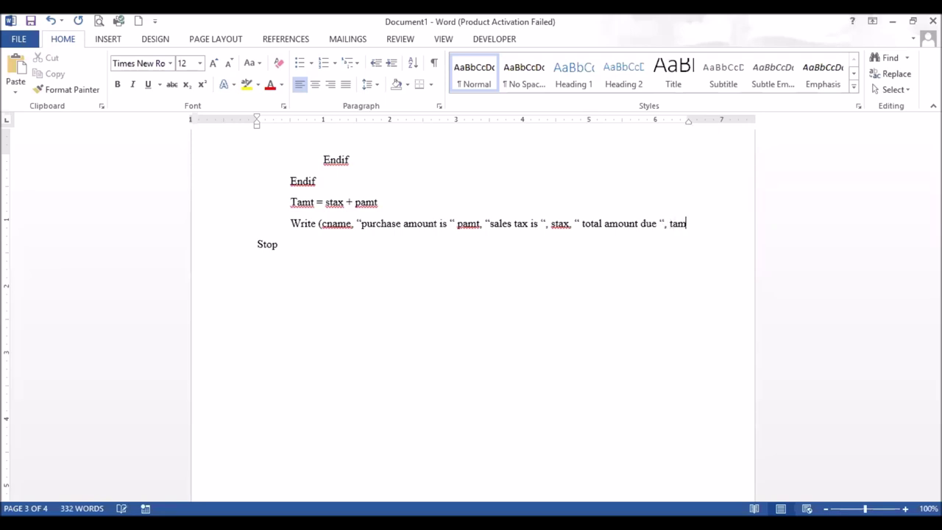
type("t")
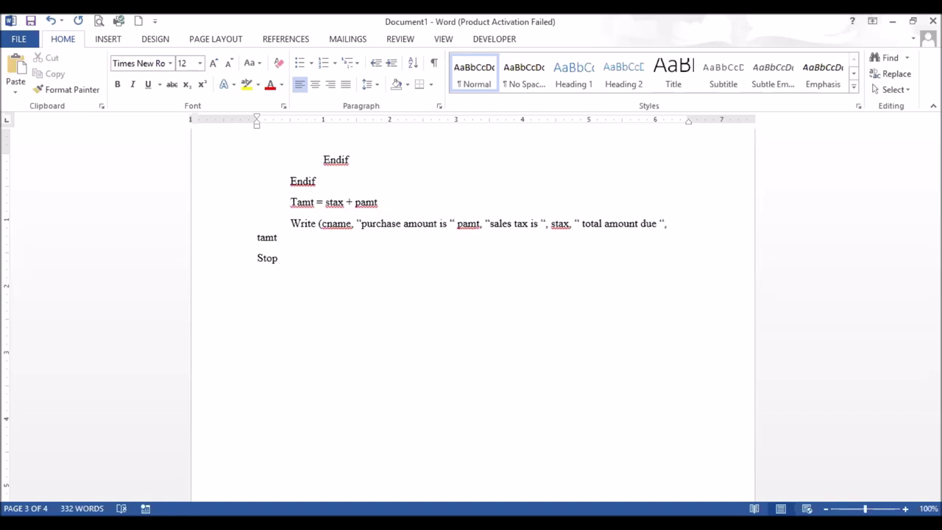
type(")")
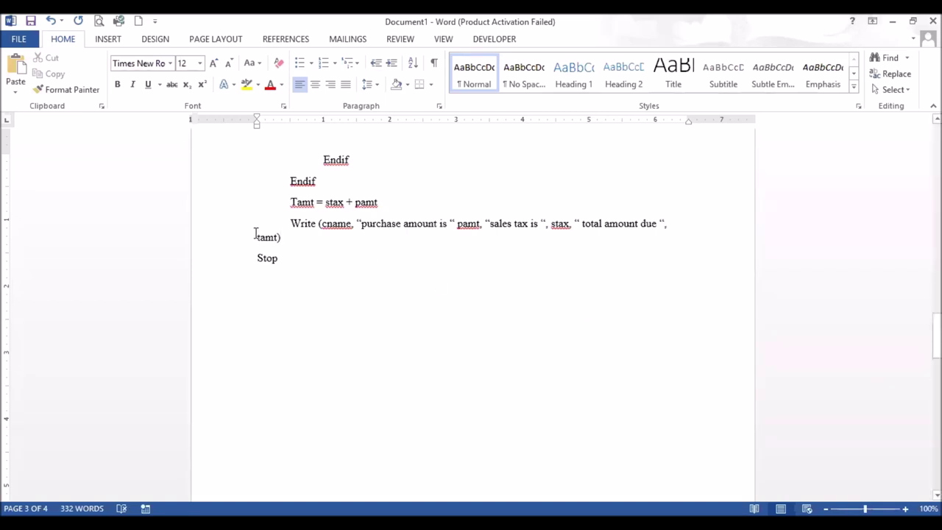
left_click_drag(257, 126, 290, 133)
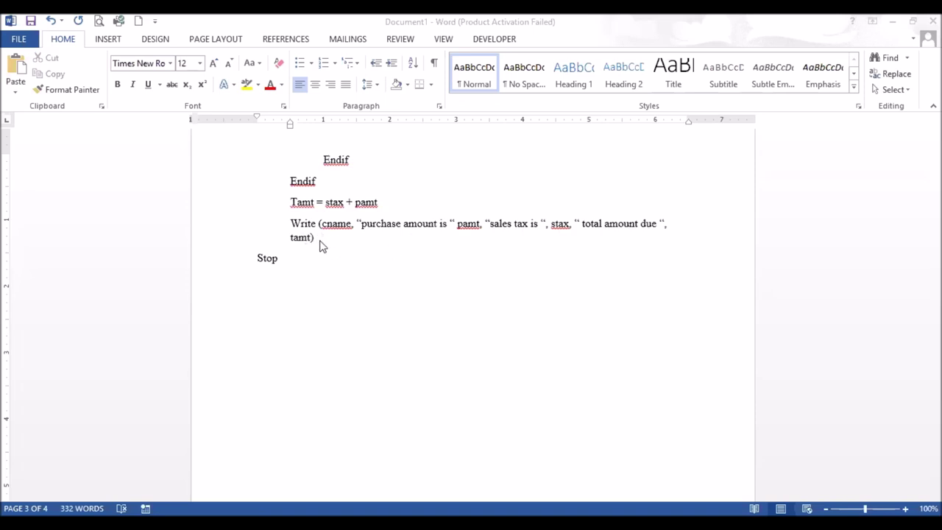
Add a new line above Stop and strike through the whole combined Write statement.
key("Return")
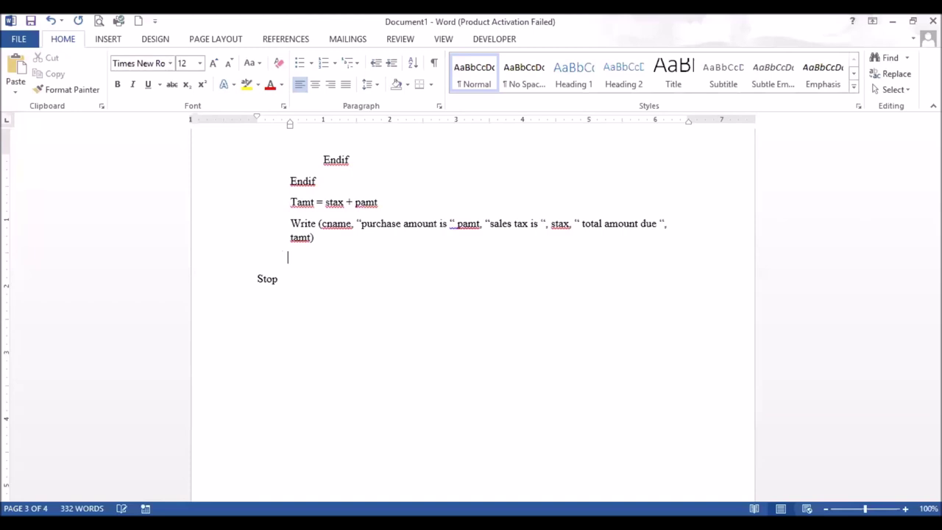
left_click_drag(290, 223, 316, 240)
left_click(172, 84)
left_click(300, 263)
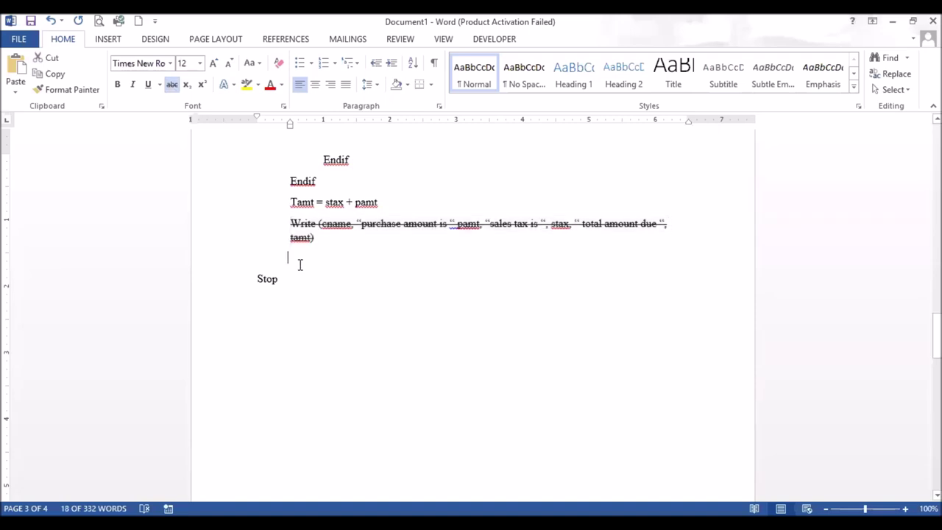
Add the separate output statement Write ("customers name is ", cname) below the struck-through statement.
type("write ")
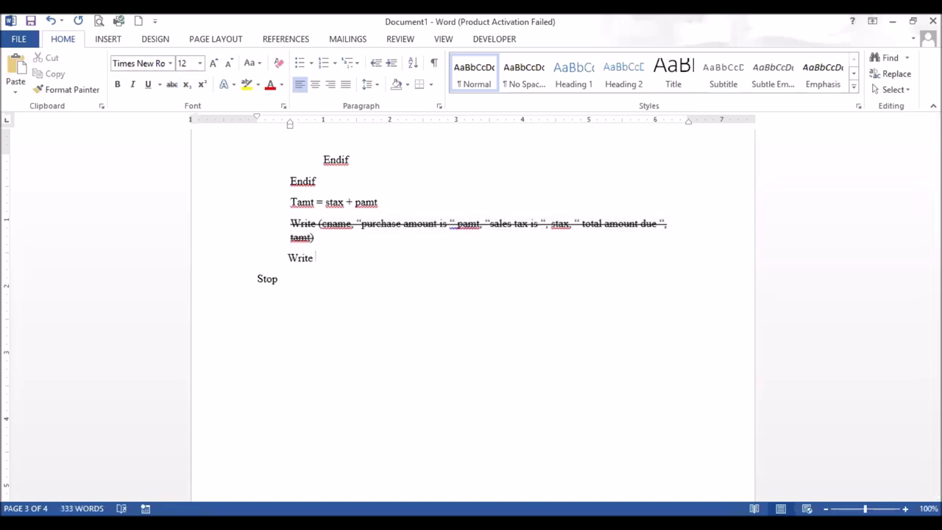
type("(")
type("\"cus")
type("tomers ")
type("name is")
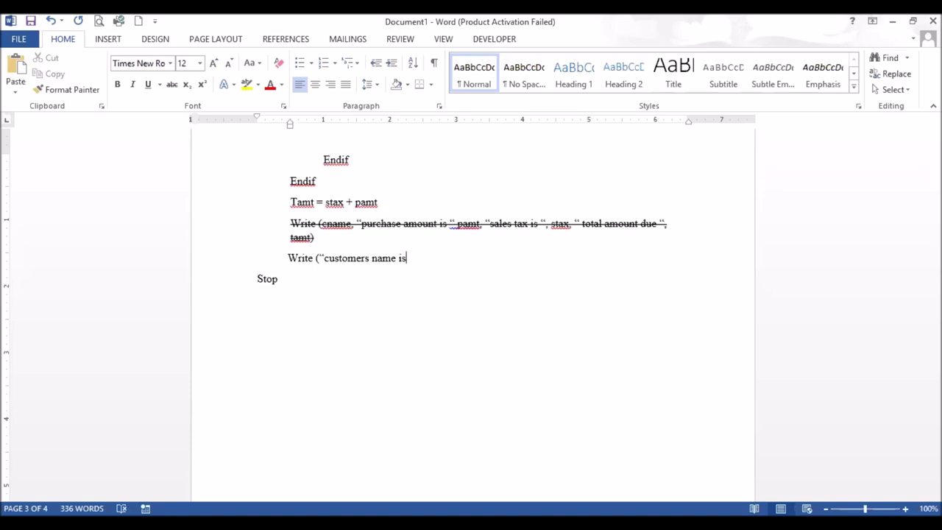
type("\"")
type(", cname")
type(")")
Add the output statement Write (" purchase amount is ", pamt) on a new line below the customer name statement.
key("Return")
type("Write (“")
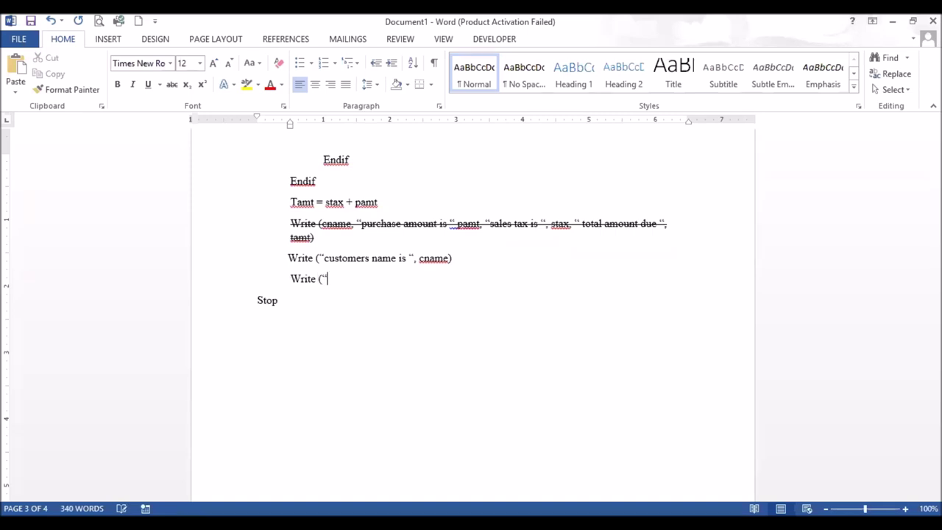
type(" purachase")
key("BackSpace")
key("BackSpace")
key("BackSpace")
key("BackSpace")
key("BackSpace")
key("BackSpace")
key("BackSpace")
type("chase amount is")
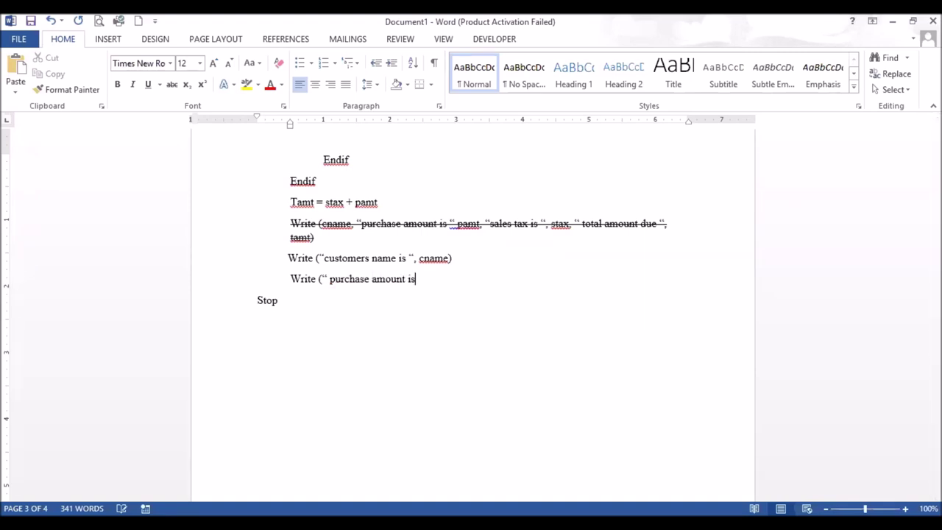
type(" \"")
type(", pamt")
type(")")
Add the output statement Write (" sales tax is ", stax) on an indented line below the purchase amount statement.
key("Return")
key("Tab")
type("Write ")
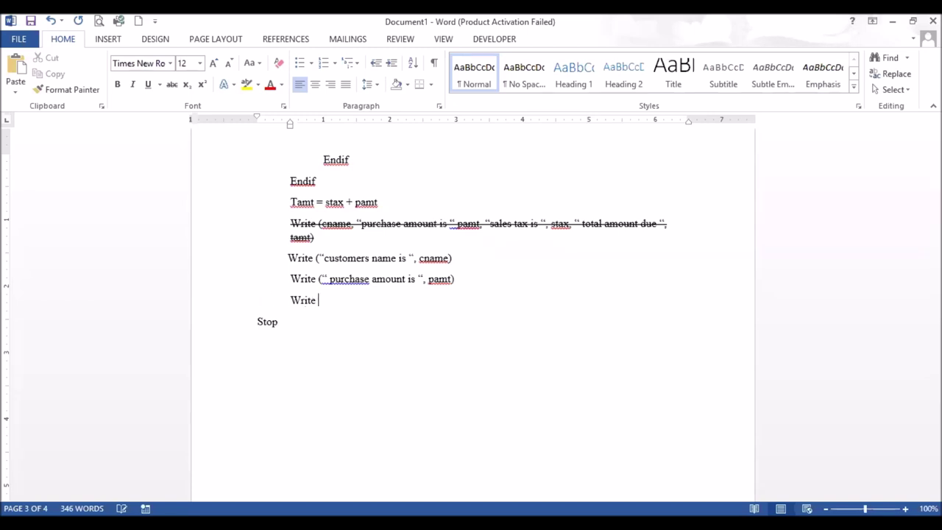
type("(\"")
type(" sa")
type("les tax is")
type(" \", stax")
type(")")
Add the output statement Write ("total amount due is ", tamt) on an indented line above Stop.
key("Return")
key("Tab")
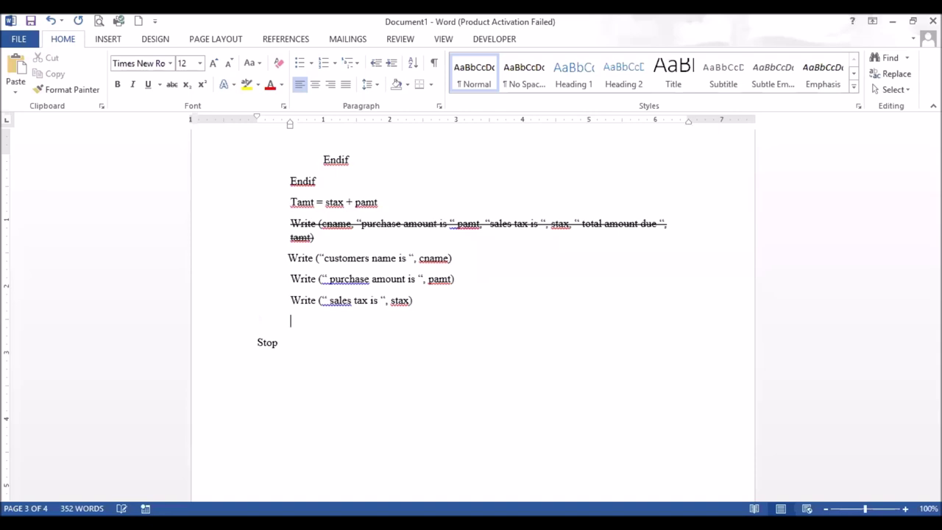
type("write (")
type("\"t")
type("otal amou")
type("nt d")
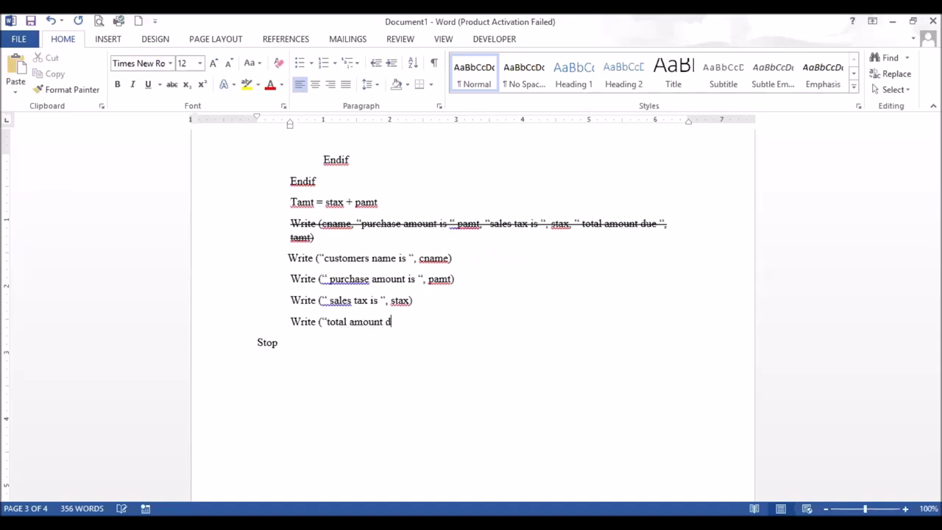
type("ue is “,")
type("tamt")
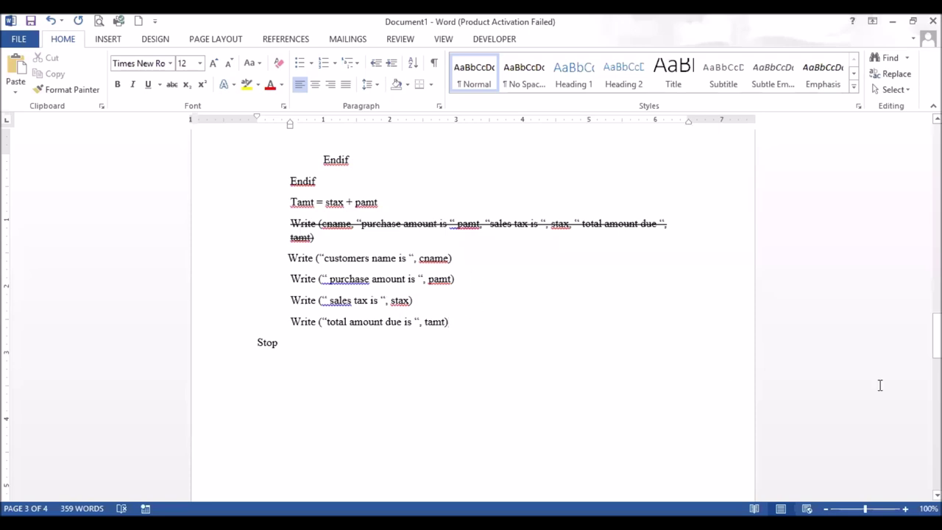
Draw an oval about 0.91 by 0.44 inches below the sales tax problem text and label it "start".
mouse_move(936, 335)
left_mouse_down()
mouse_move(936, 256)
mouse_move(936, 345)
mouse_move(936, 325)
left_mouse_up()
scroll(936, 334, "down", 2)
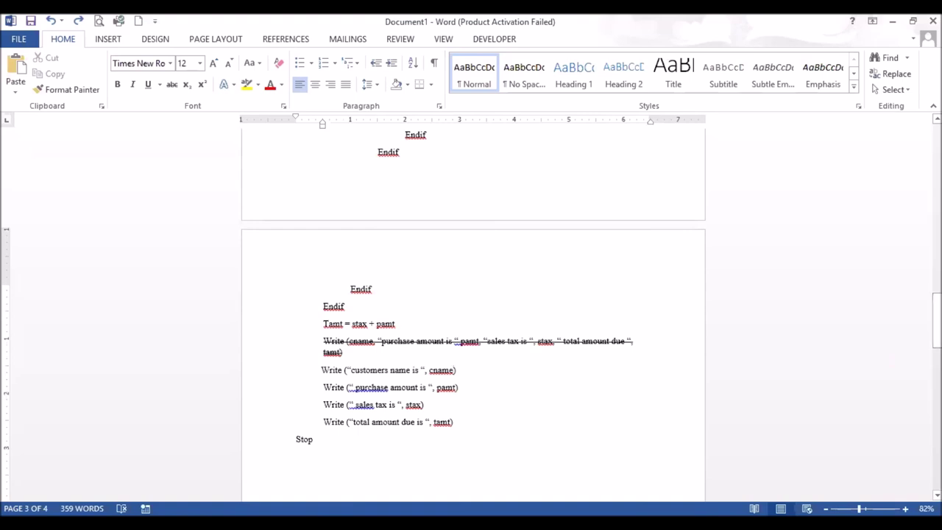
left_click_drag(936, 325, 936, 320)
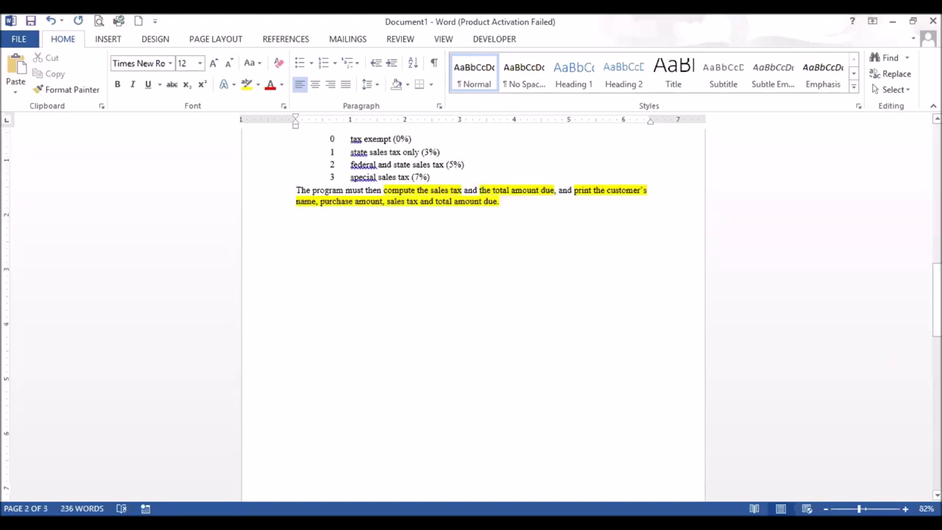
mouse_move(937, 298)
left_mouse_down()
mouse_move(937, 234)
mouse_move(937, 285)
left_mouse_up()
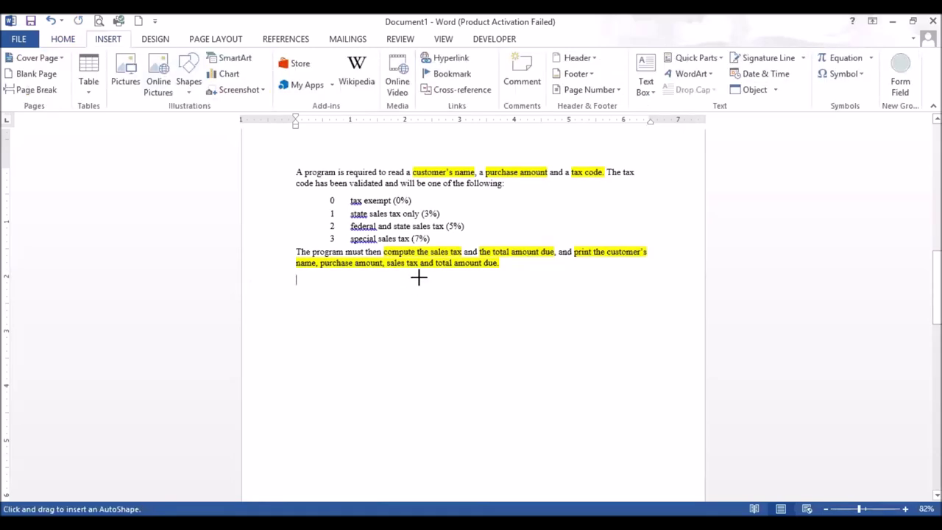
mouse_move(434, 276)
left_mouse_down()
mouse_move(484, 300)
mouse_move(427, 282)
mouse_move(456, 279)
mouse_move(464, 287)
mouse_move(418, 288)
left_mouse_up()
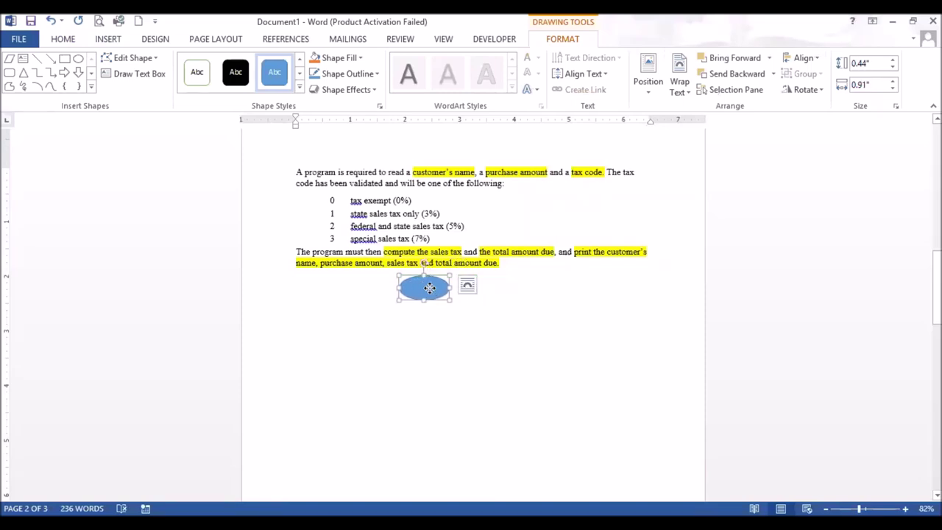
right_click(430, 288)
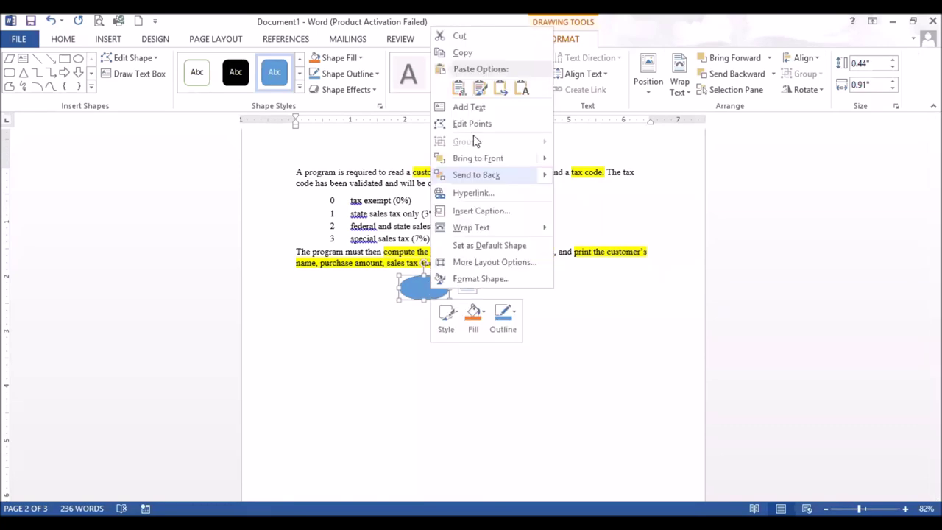
left_click(420, 294)
type("start")
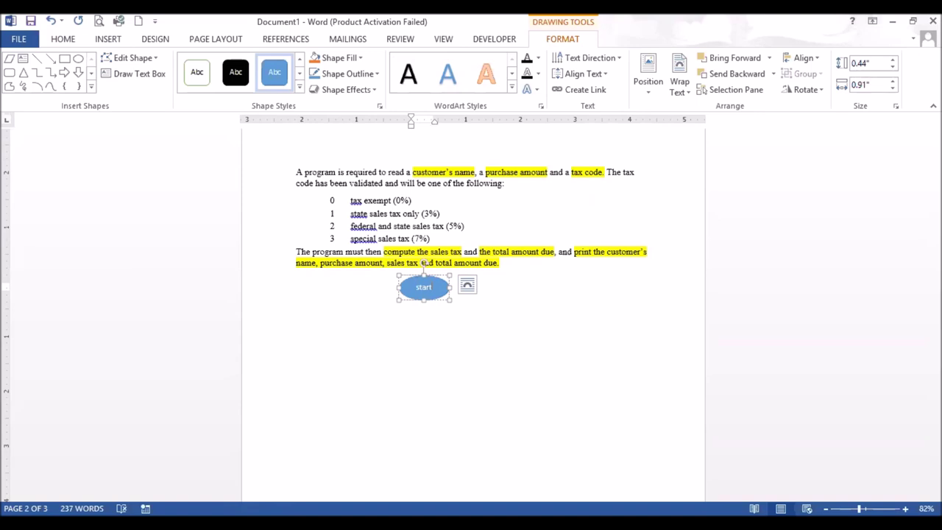
left_click(426, 322)
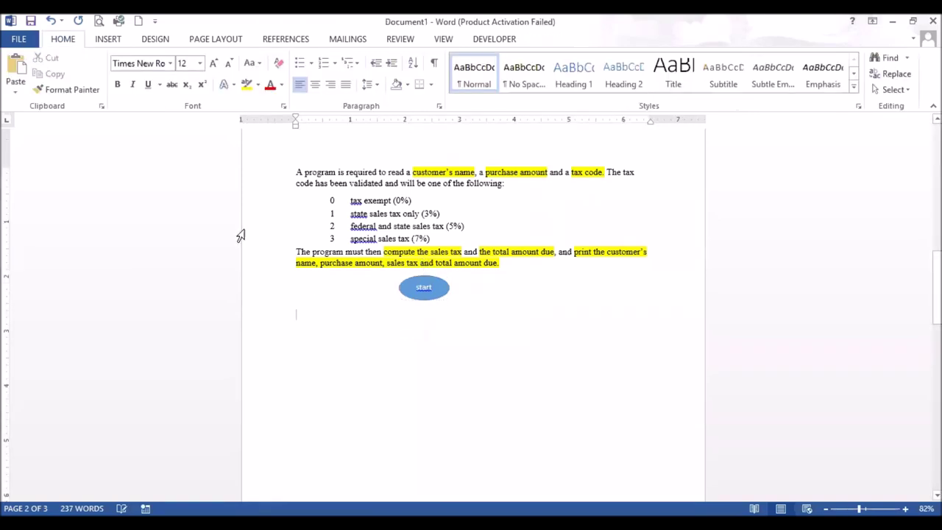
Draw a straight downward arrow about 0.39 inches long from the bottom of the start oval.
left_click(108, 40)
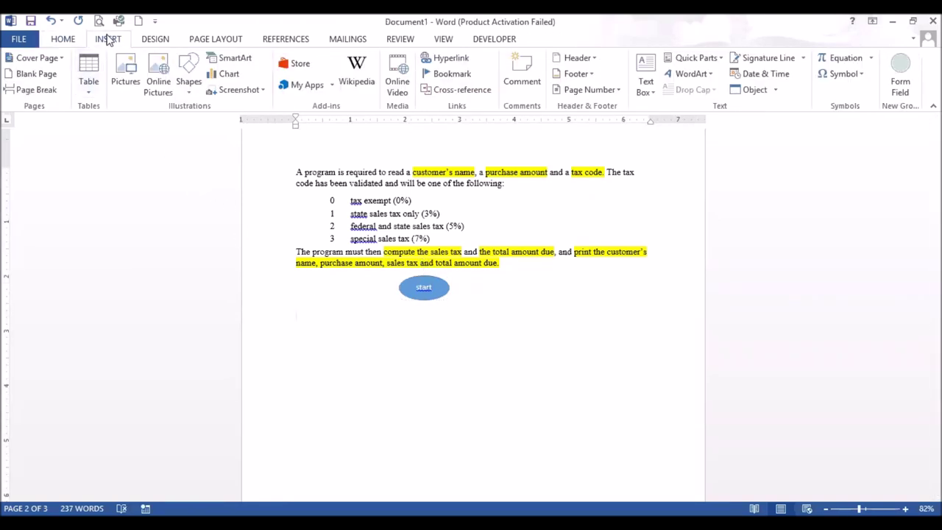
left_click(186, 86)
left_click(224, 122)
left_click_drag(425, 295, 427, 315)
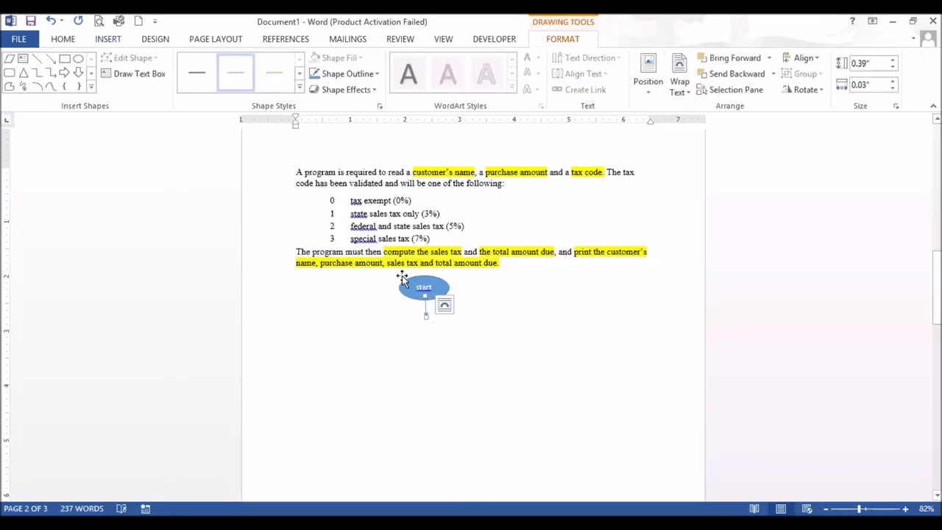
left_click(478, 320)
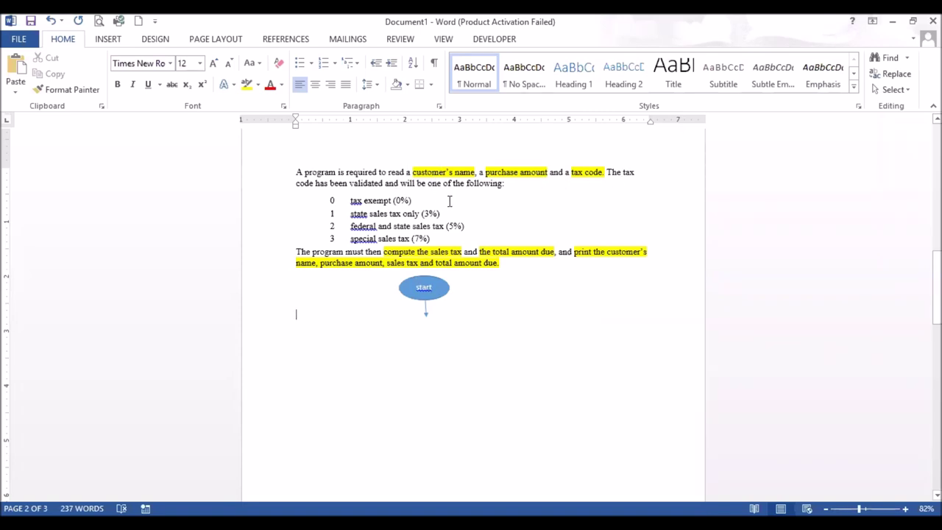
Draw a parallelogram about 1.9 by 0.68 inches, centre it under the start arrow and open it for text entry.
left_click(109, 41)
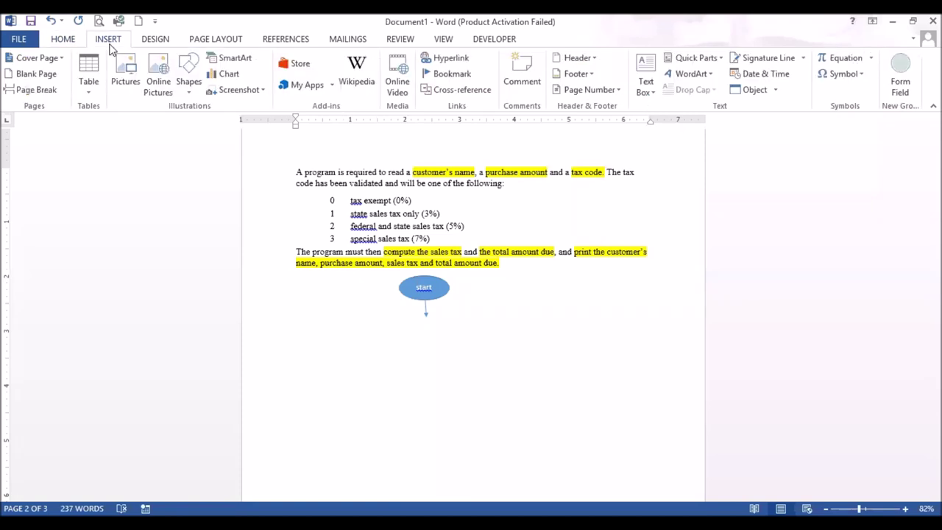
left_click(188, 82)
left_click(183, 122)
mouse_move(392, 317)
left_mouse_down()
mouse_move(465, 345)
mouse_move(497, 339)
mouse_move(496, 356)
left_mouse_up()
left_click_drag(449, 312, 435, 315)
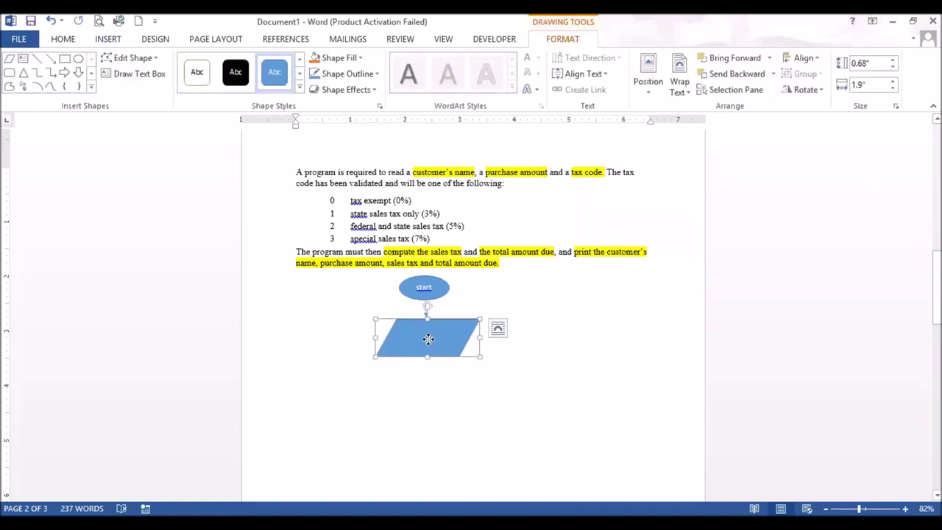
right_click(429, 339)
left_click(459, 160)
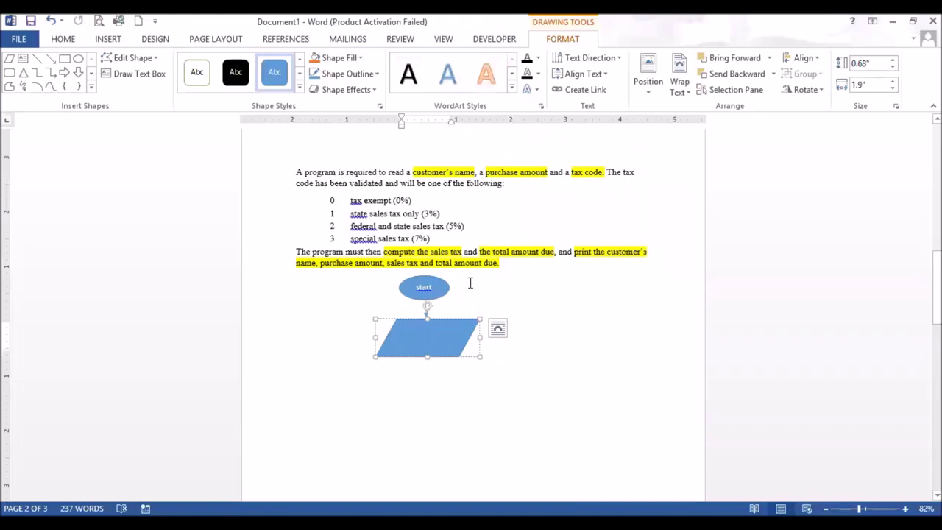